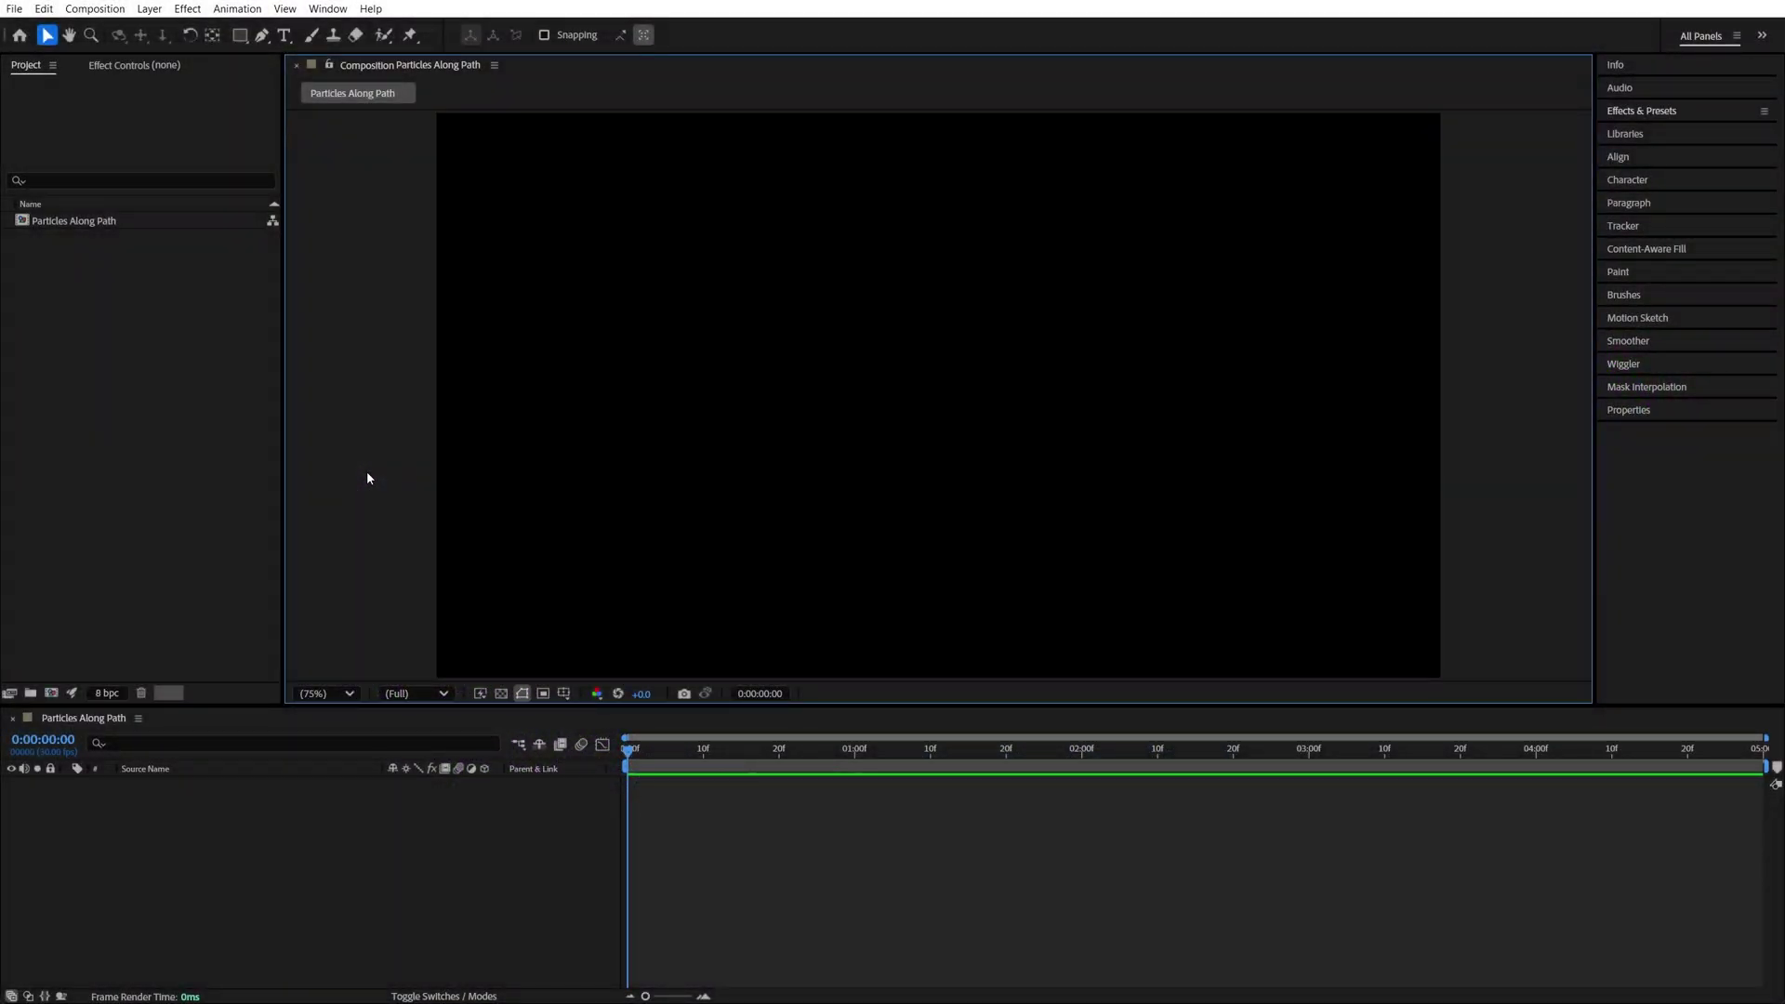
- Add a new black solid layer to the Particles Along Path composition
click(150, 10)
mouse_move(173, 28)
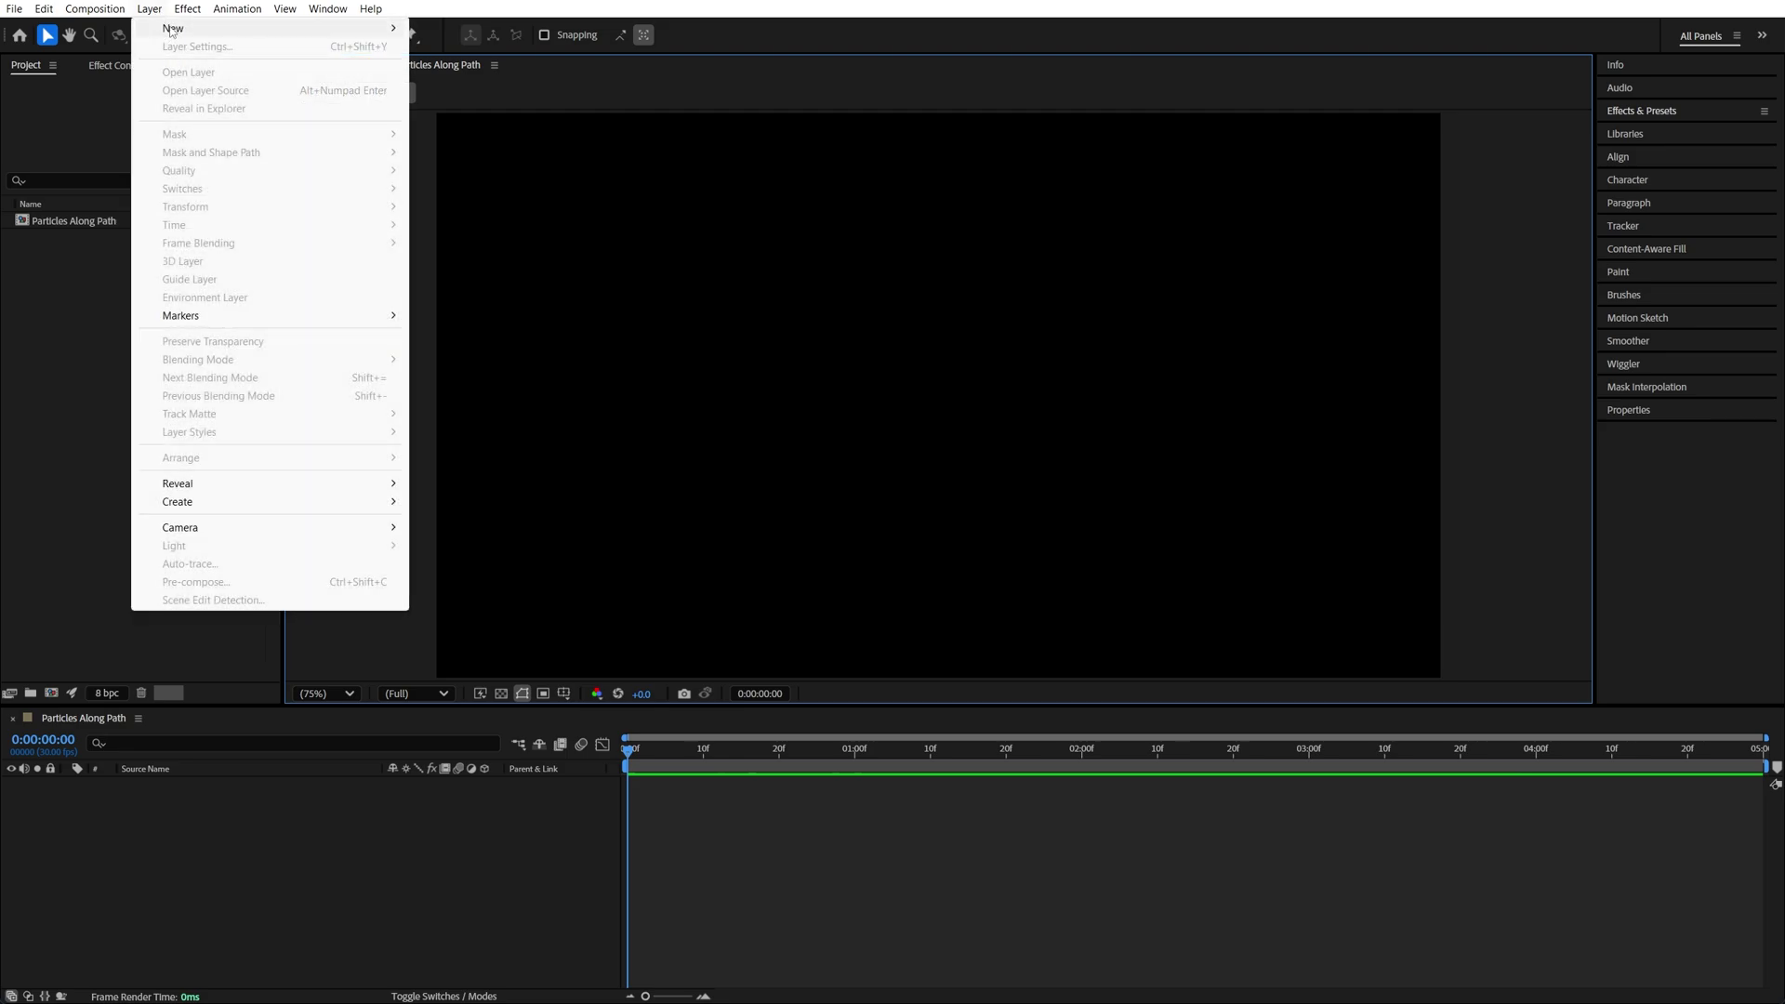
click(475, 46)
click(1008, 667)
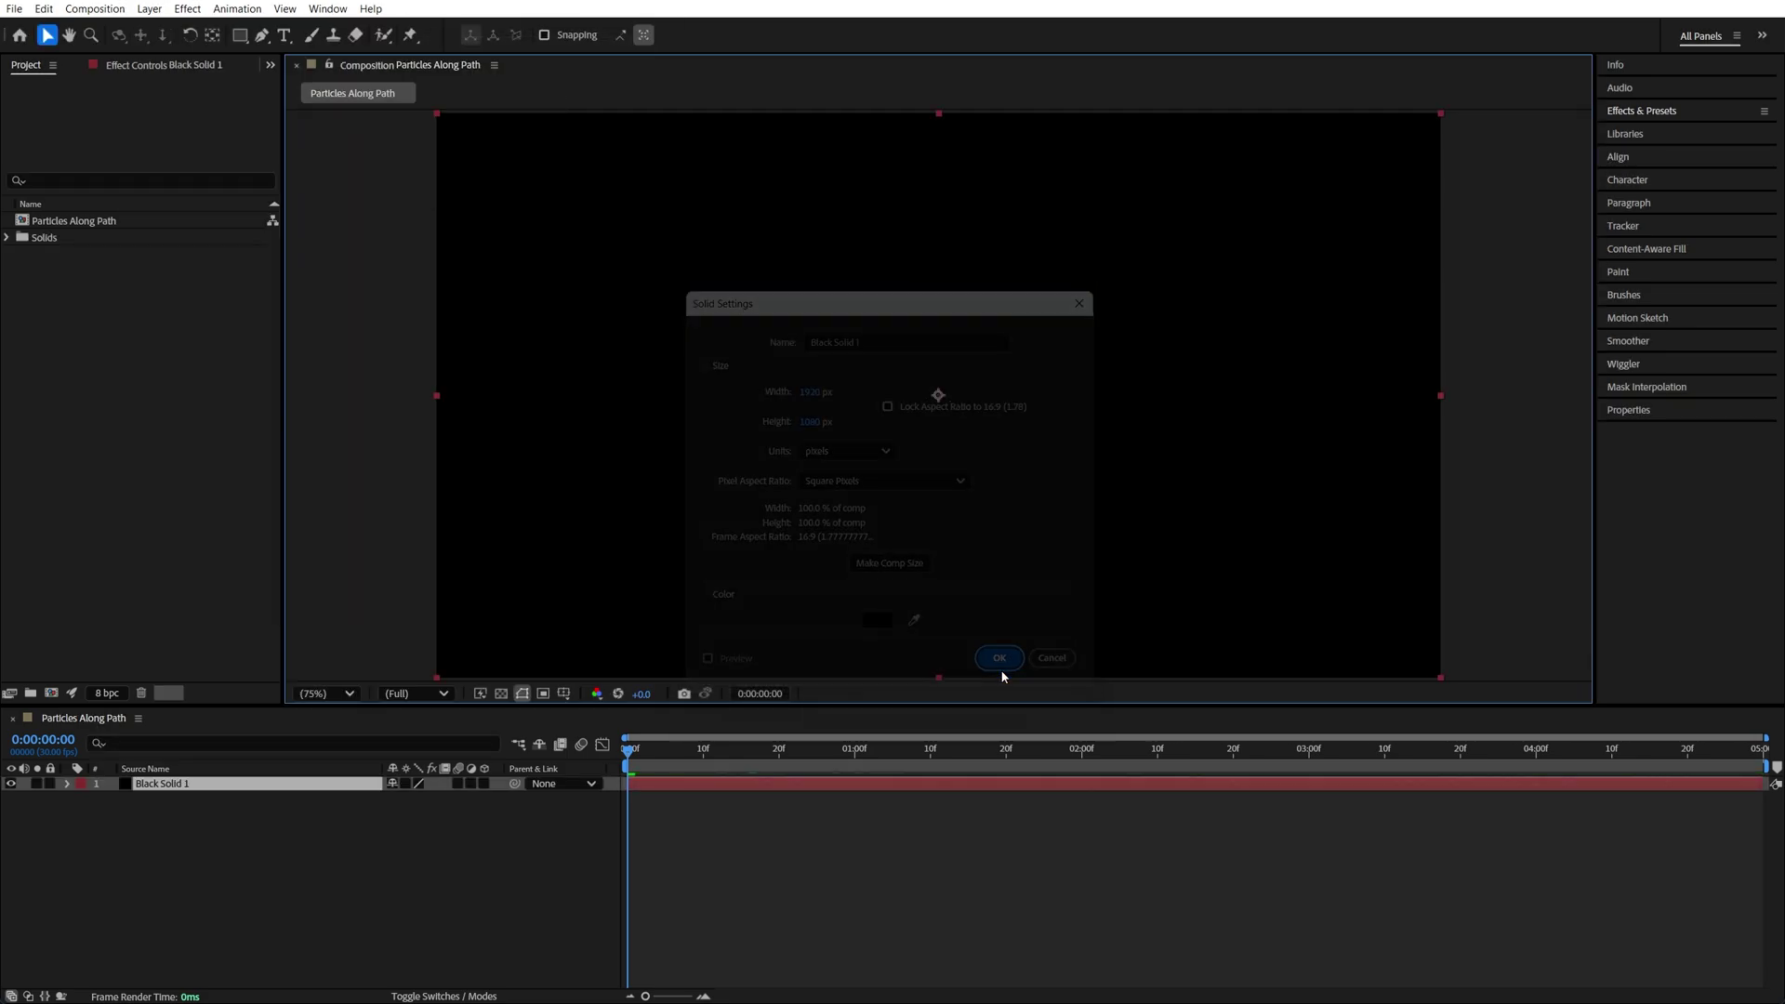
- Find CC Particle Systems II in Effects & Presets and apply it to the solid
click(1650, 111)
click(1685, 128)
text(par)
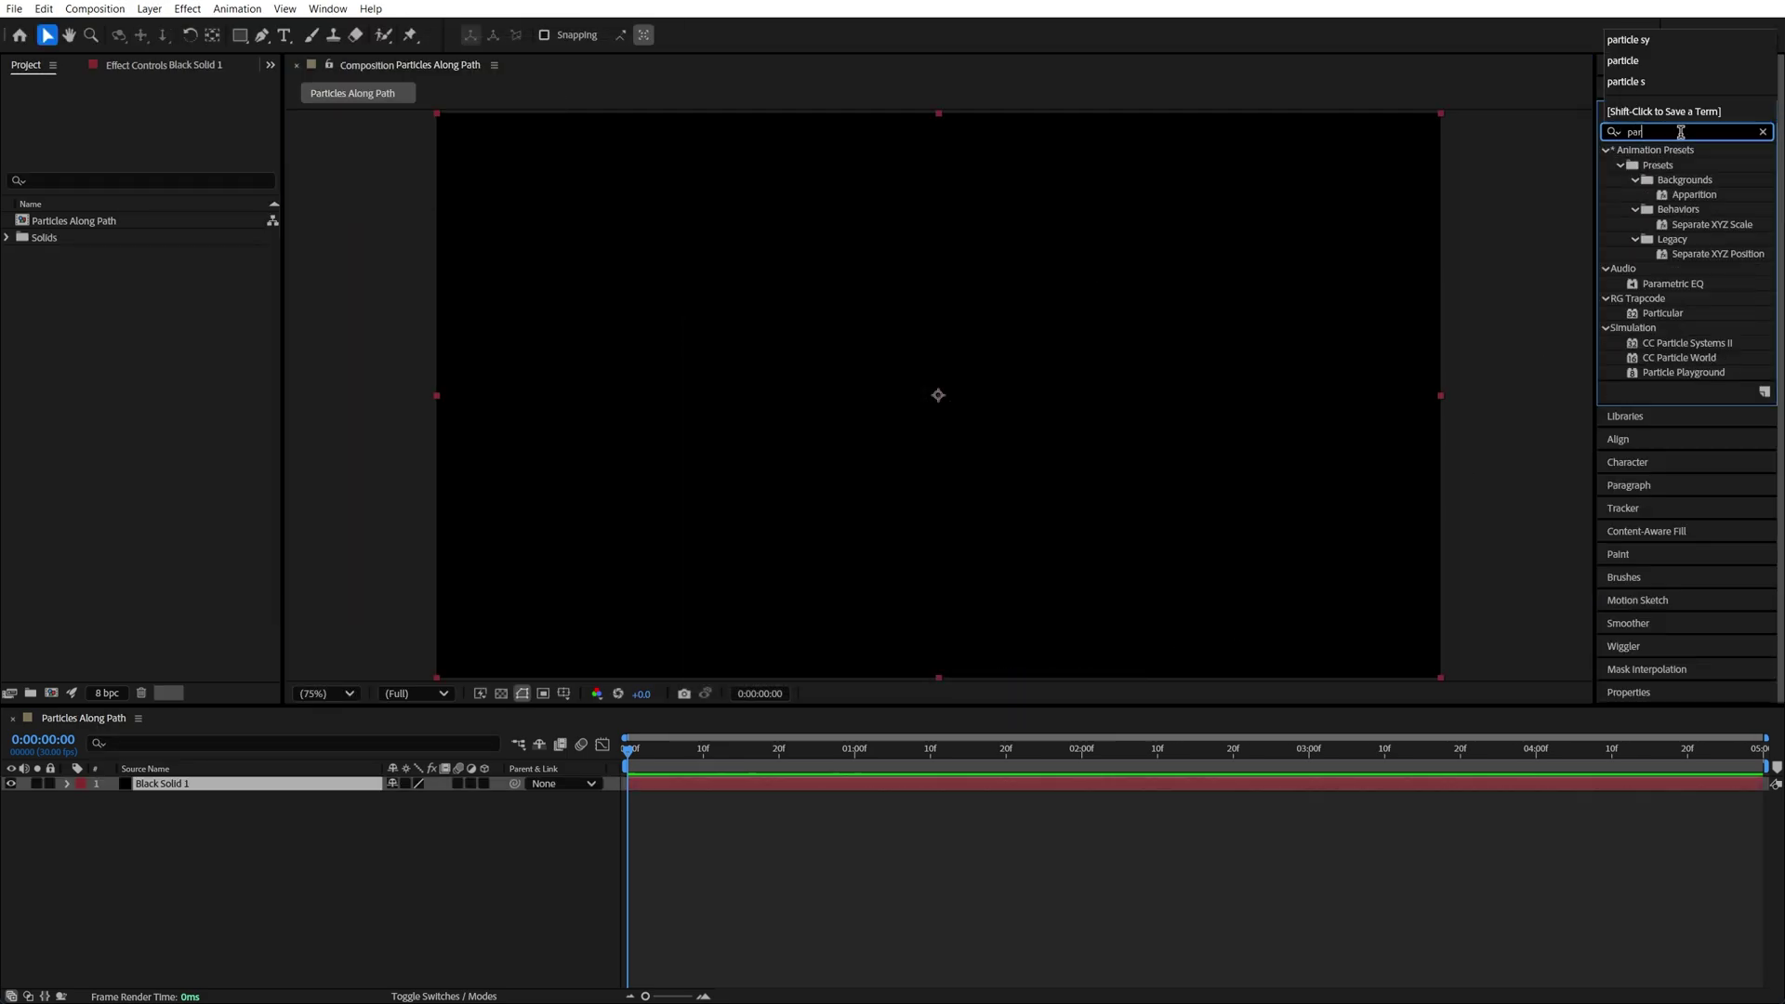
text(ticle sy)
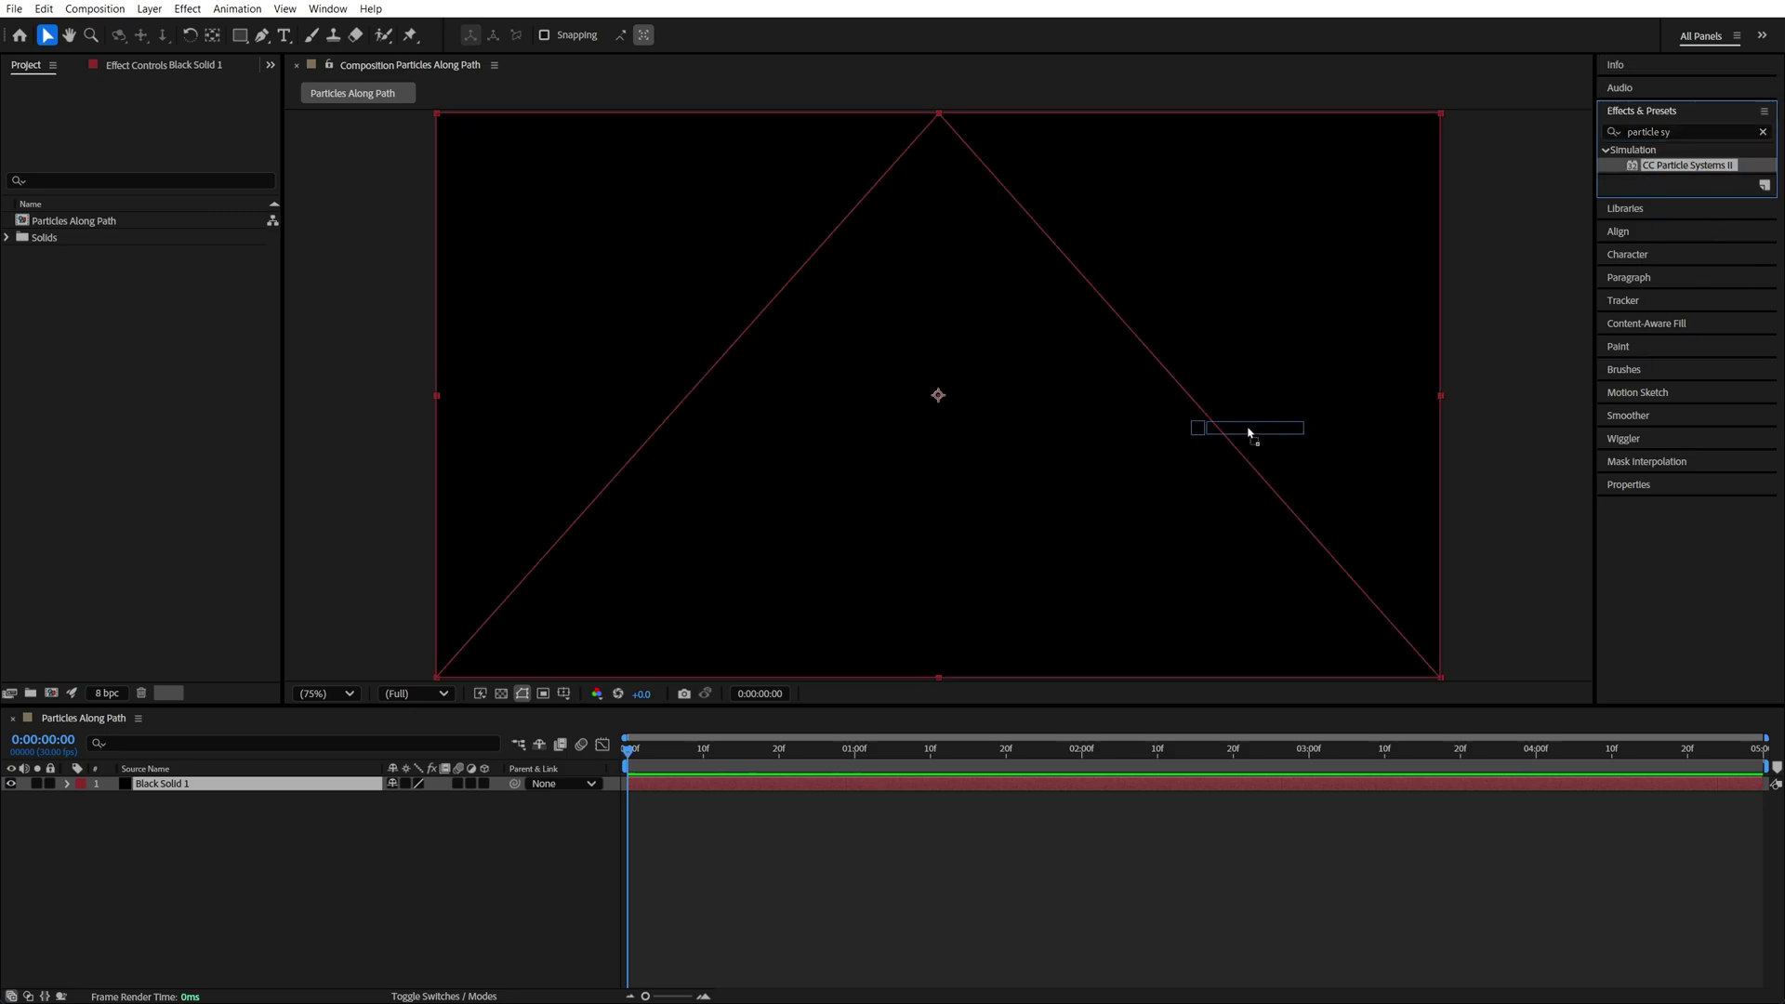
drag(1688, 164, 956, 414)
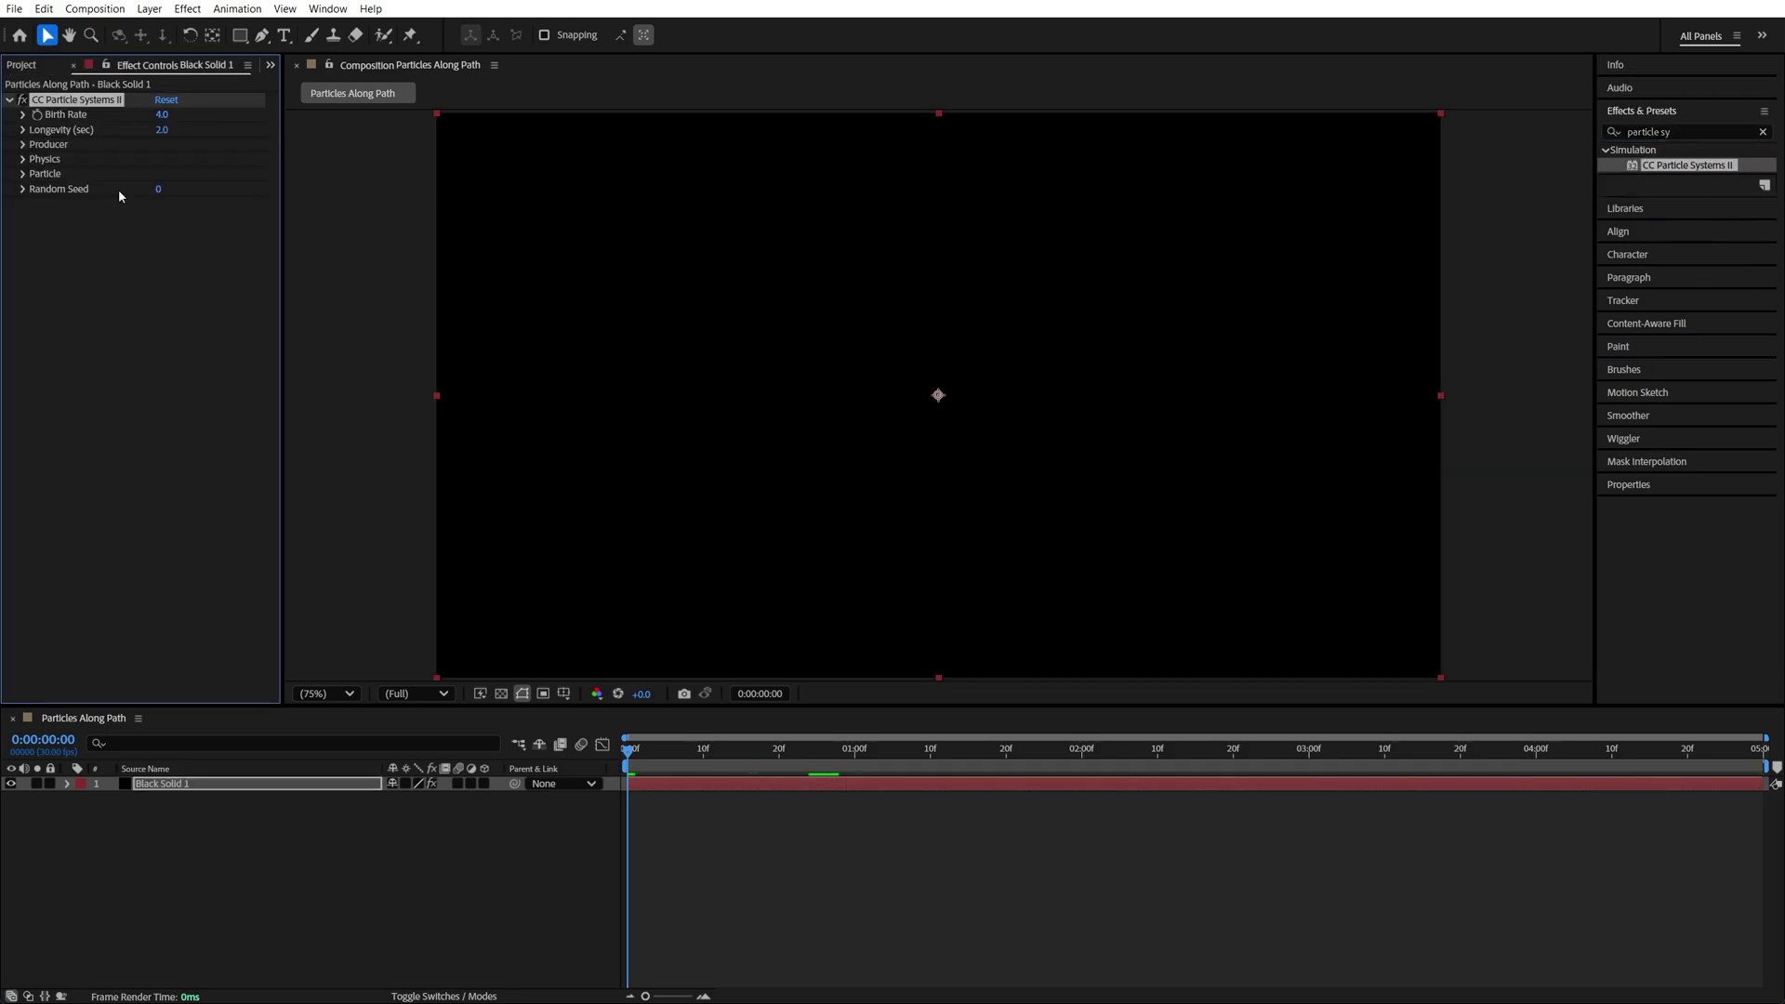
- Expand the Producer, Physics and Particle groups and move the playhead to frame 0:00:00:27
click(21, 203)
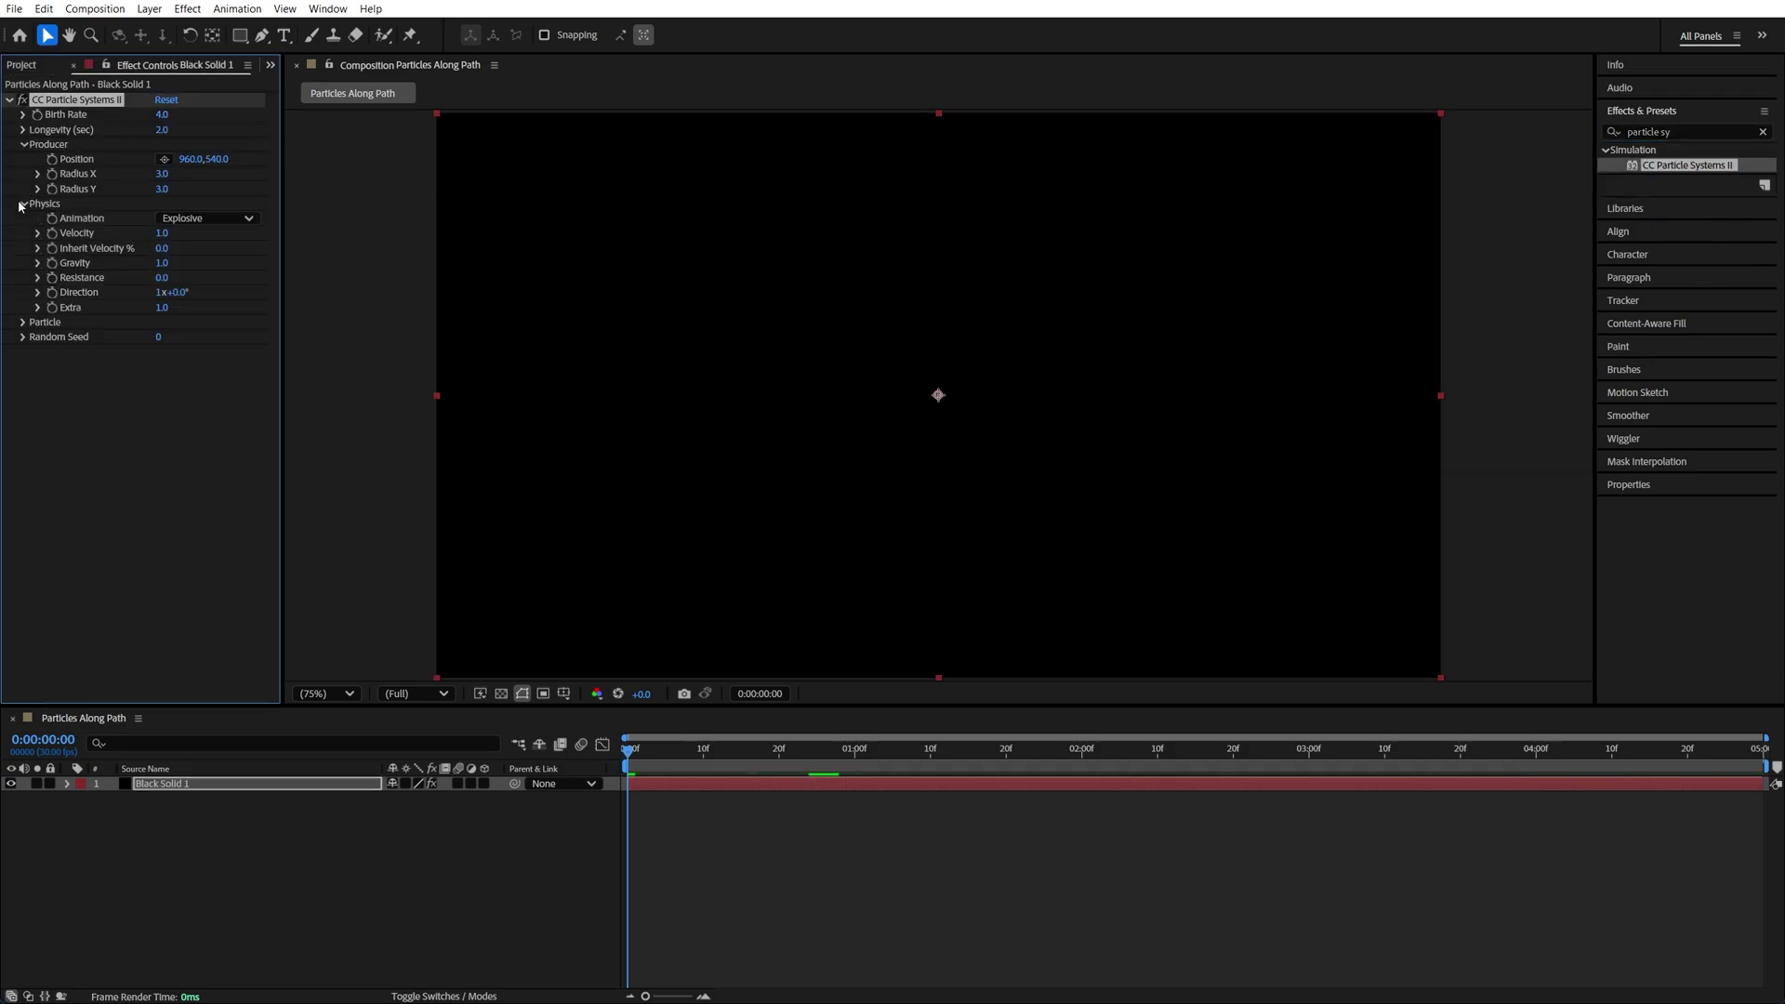
click(24, 322)
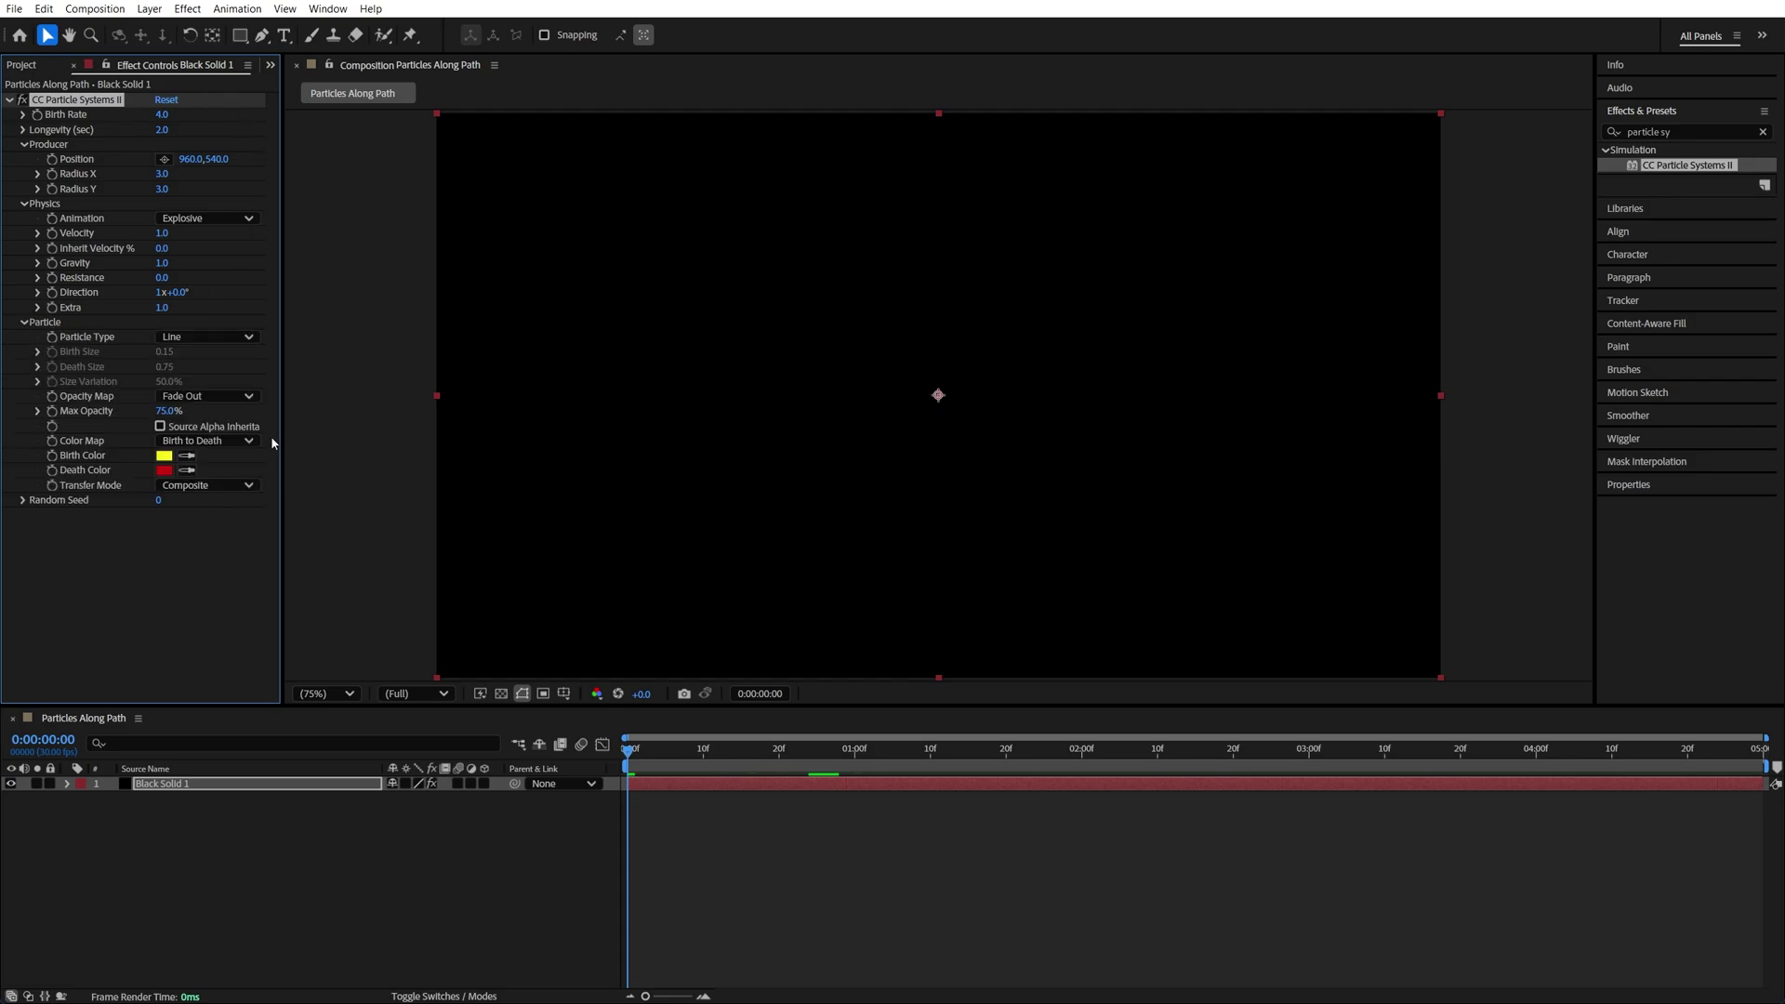
drag(657, 742, 833, 765)
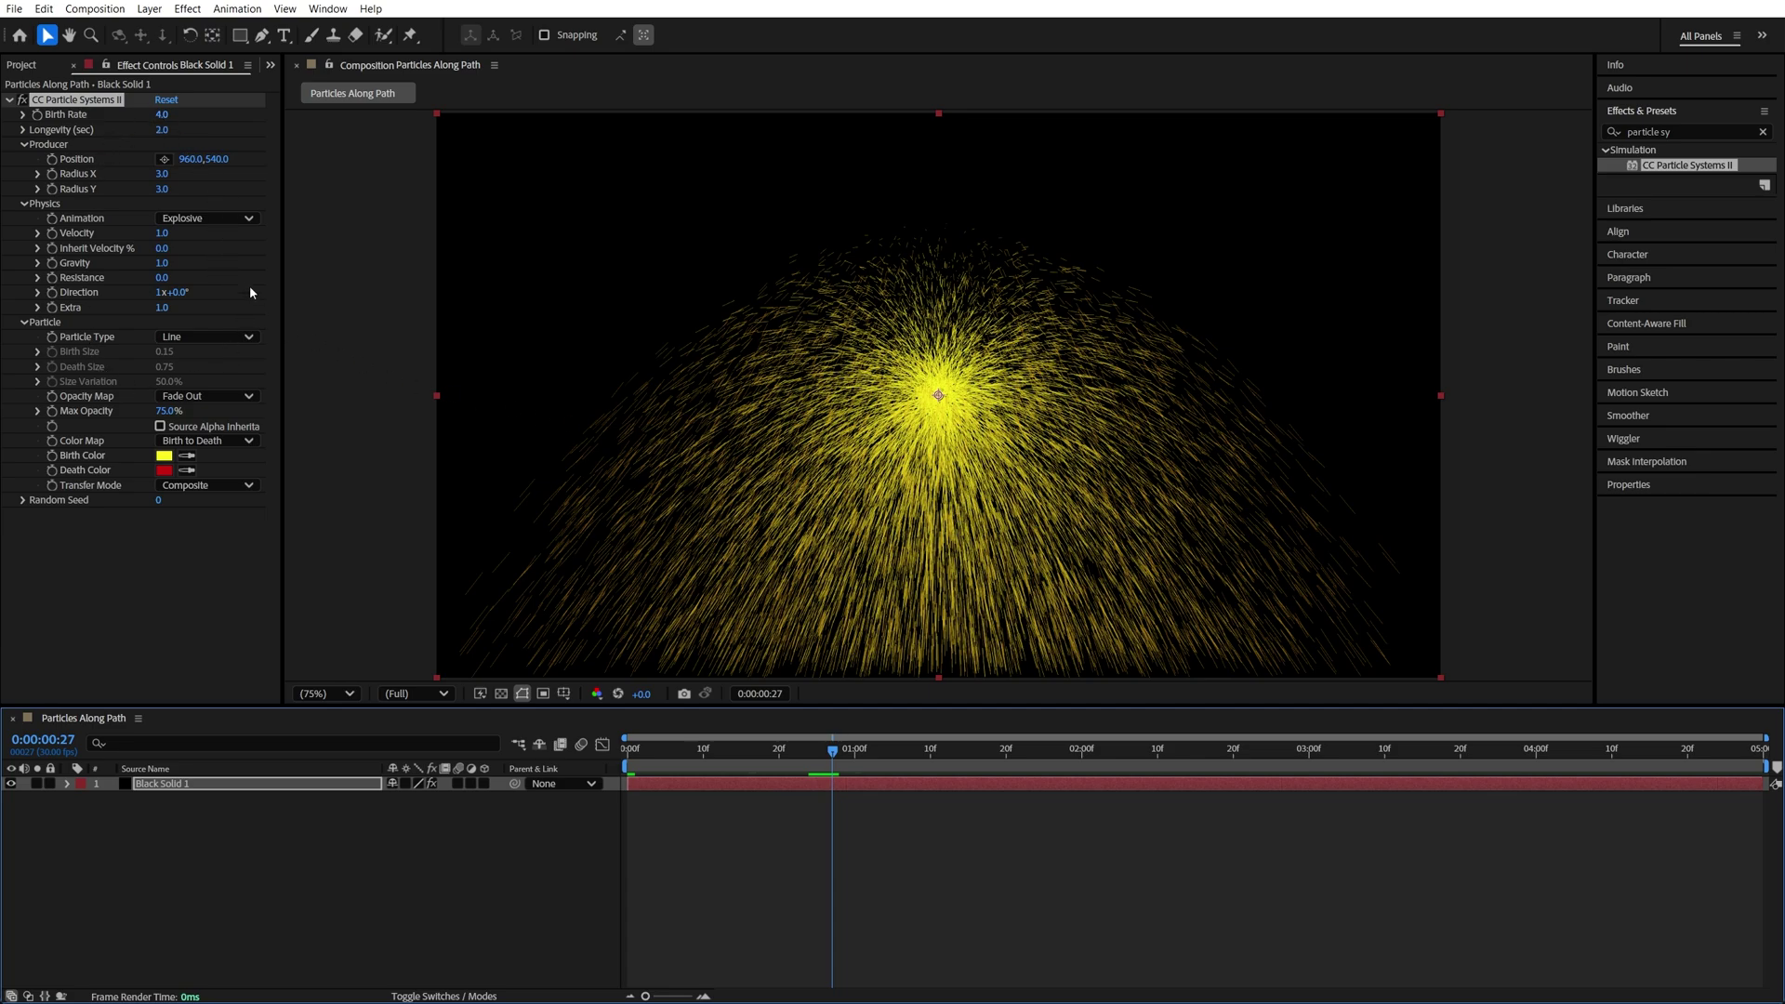
click(223, 186)
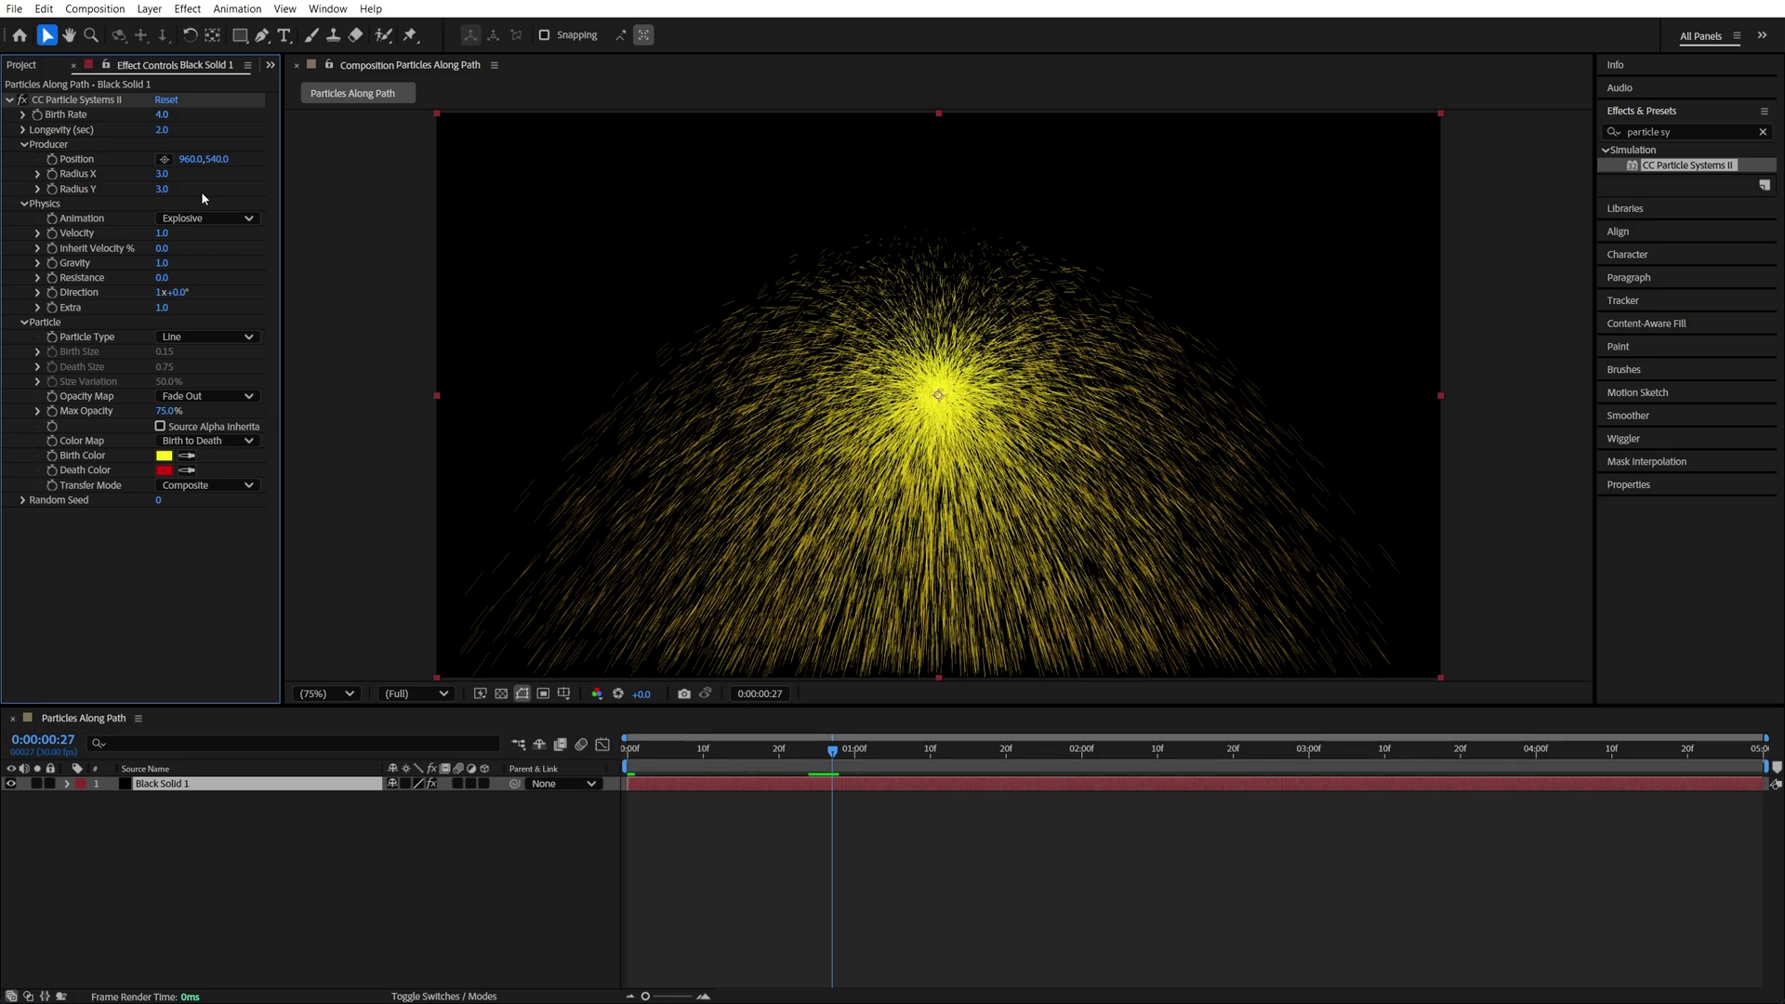
- Set Birth Rate to 25, Longevity to 3, and Radius X and Y to 0
click(163, 116)
text(25)
key(Return)
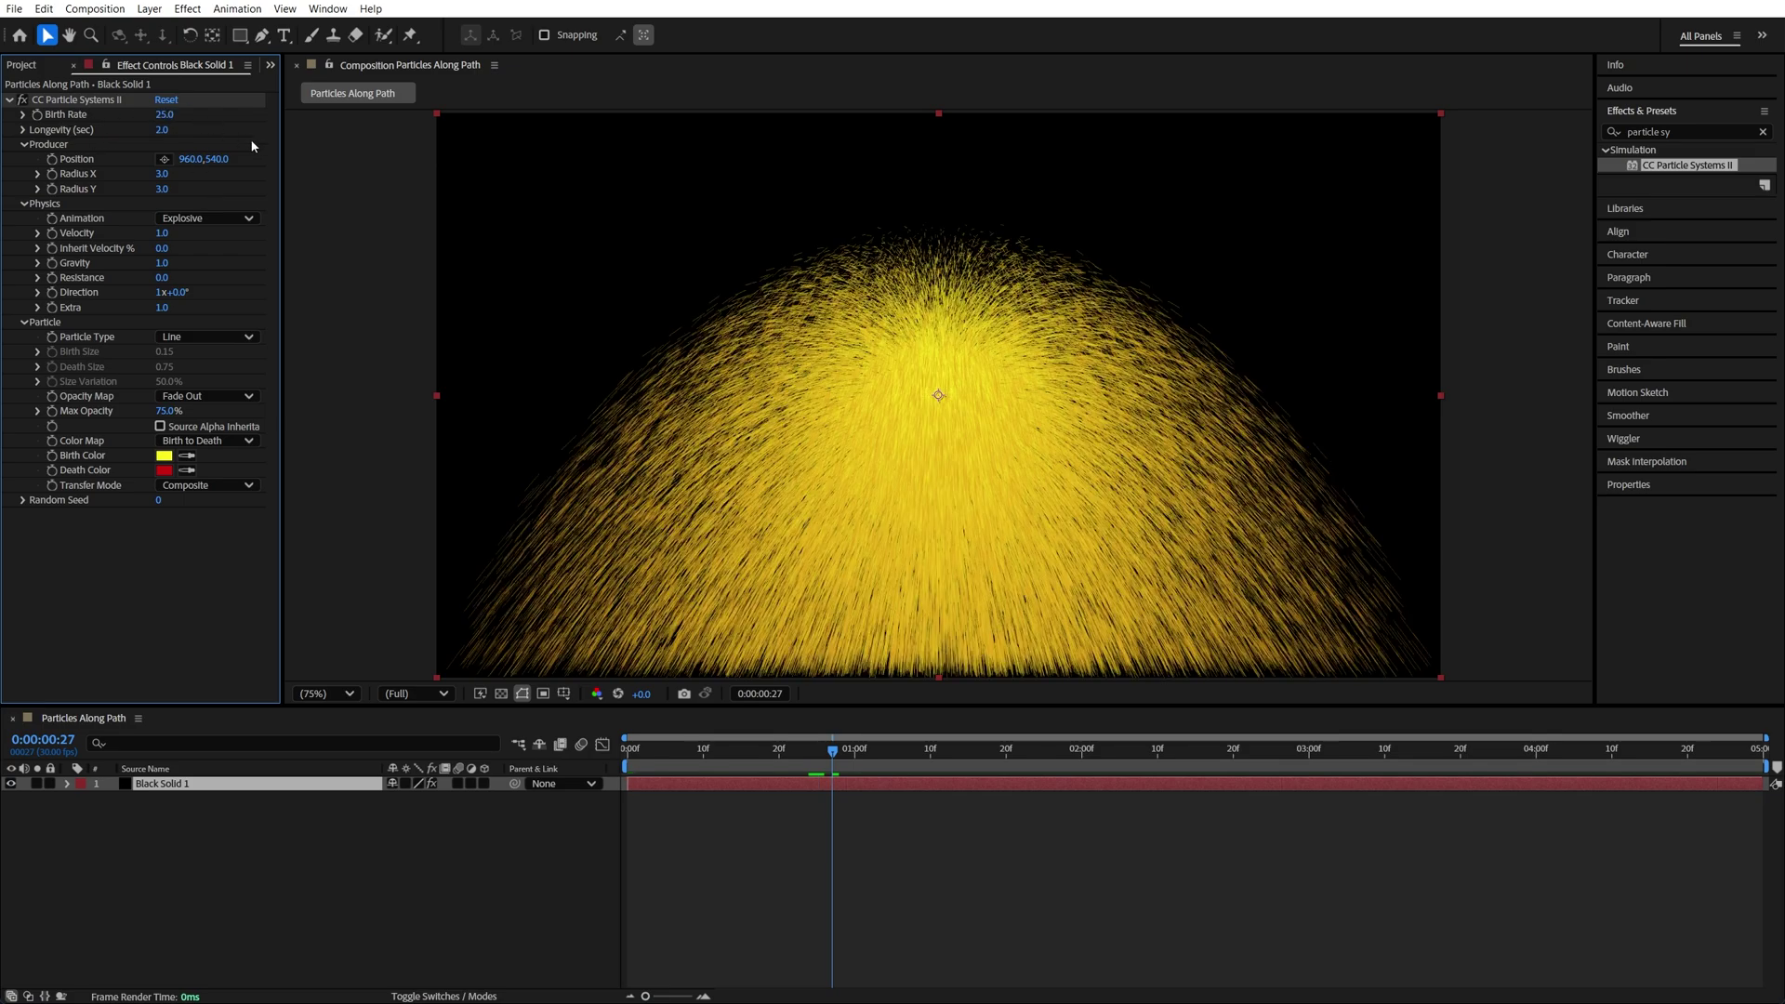
click(163, 128)
text(3)
key(Return)
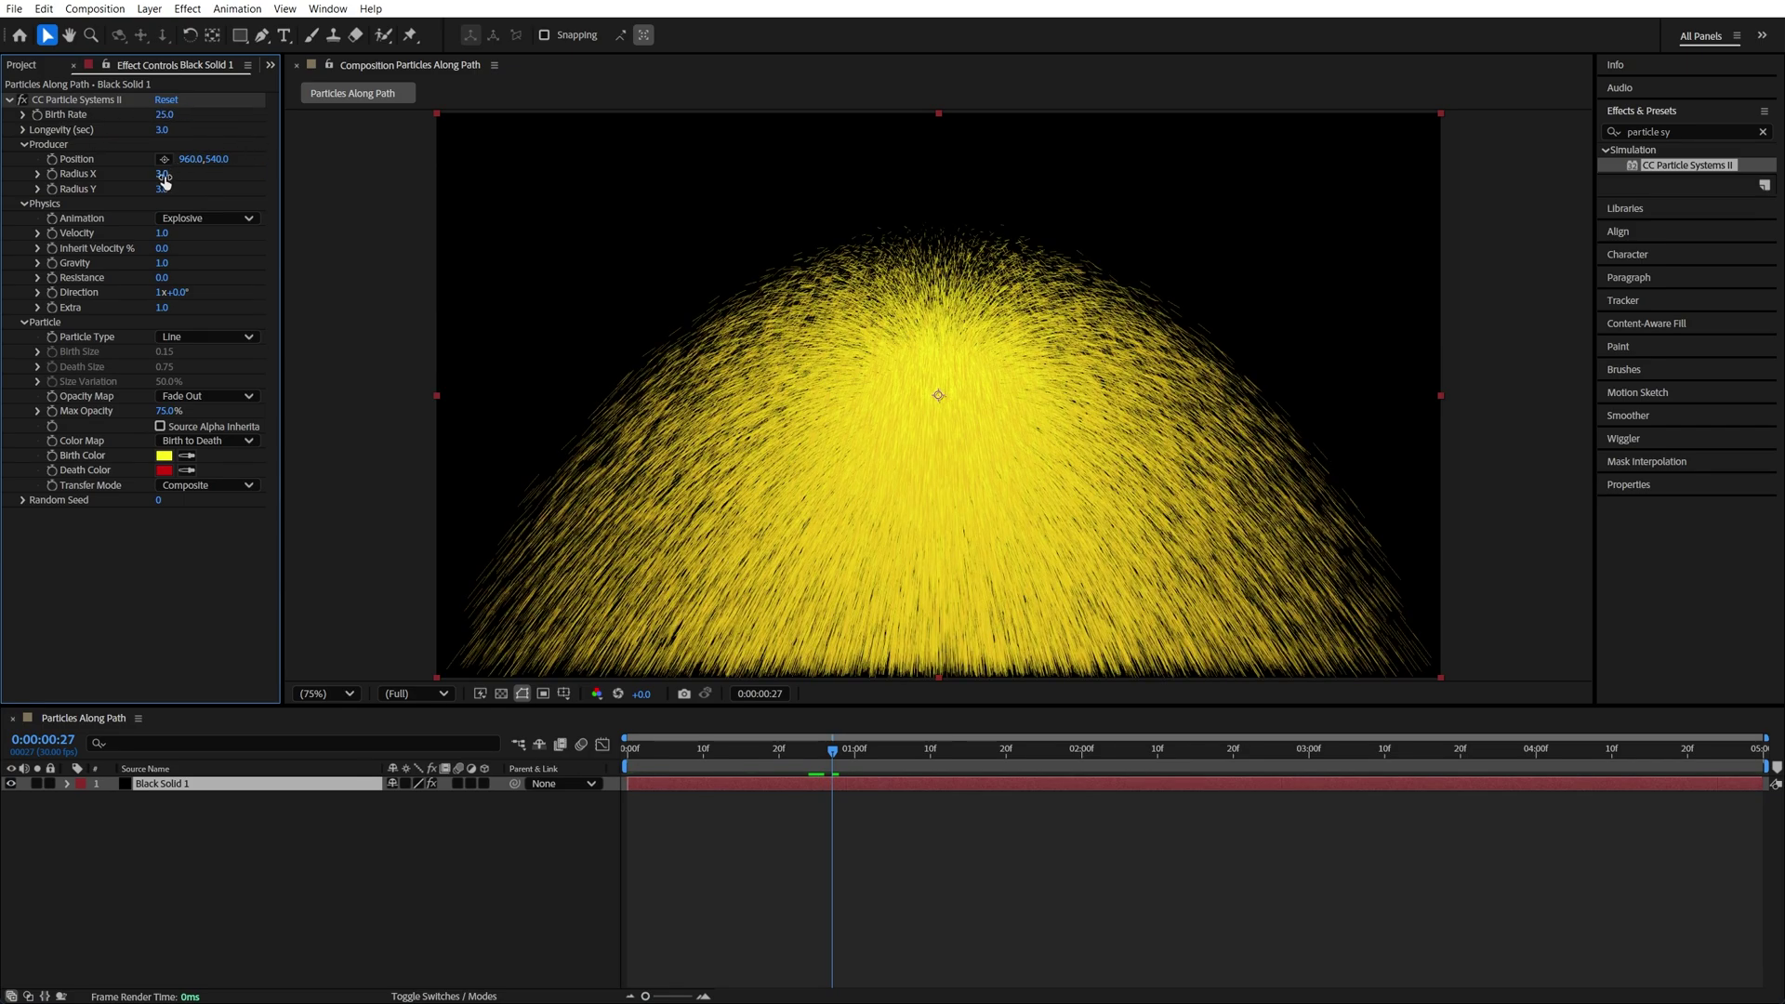
click(164, 173)
text(0)
key(Tab)
text(0)
key(Return)
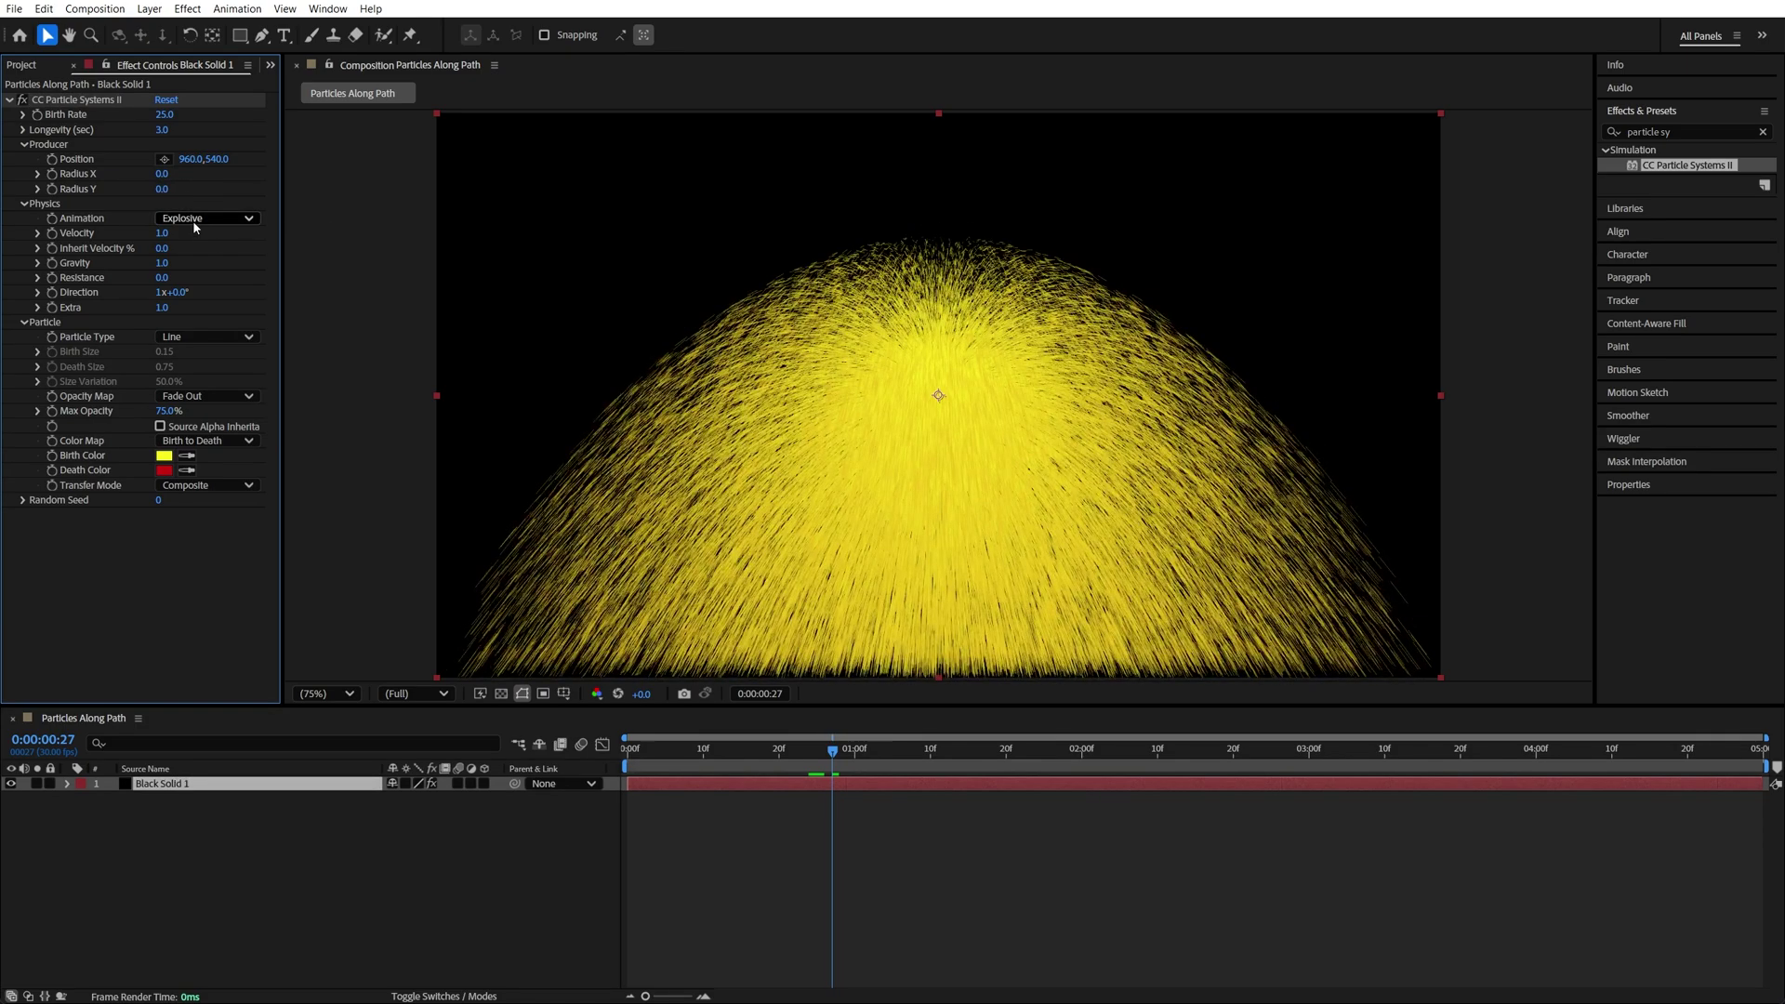
- Set Twirl animation, Velocity 0.1, Inherit Velocity -5, and Gravity and Resistance to 0
click(193, 219)
click(249, 275)
click(163, 233)
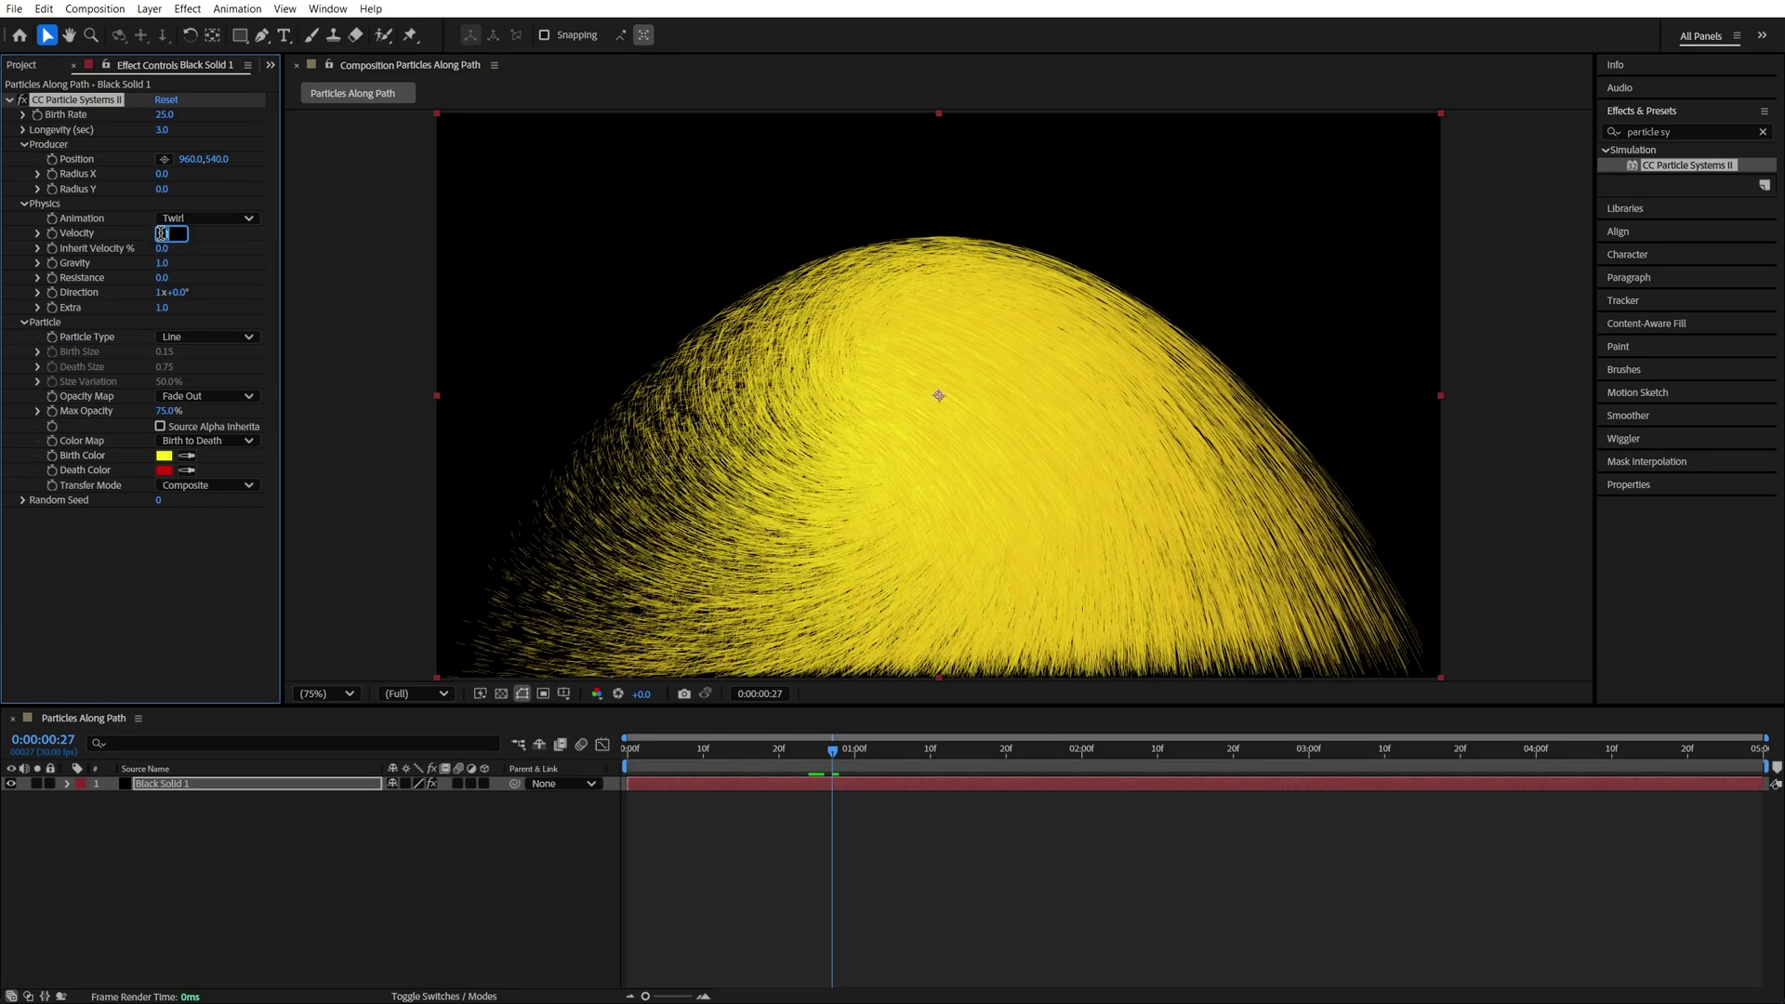
text(0.1)
key(Return)
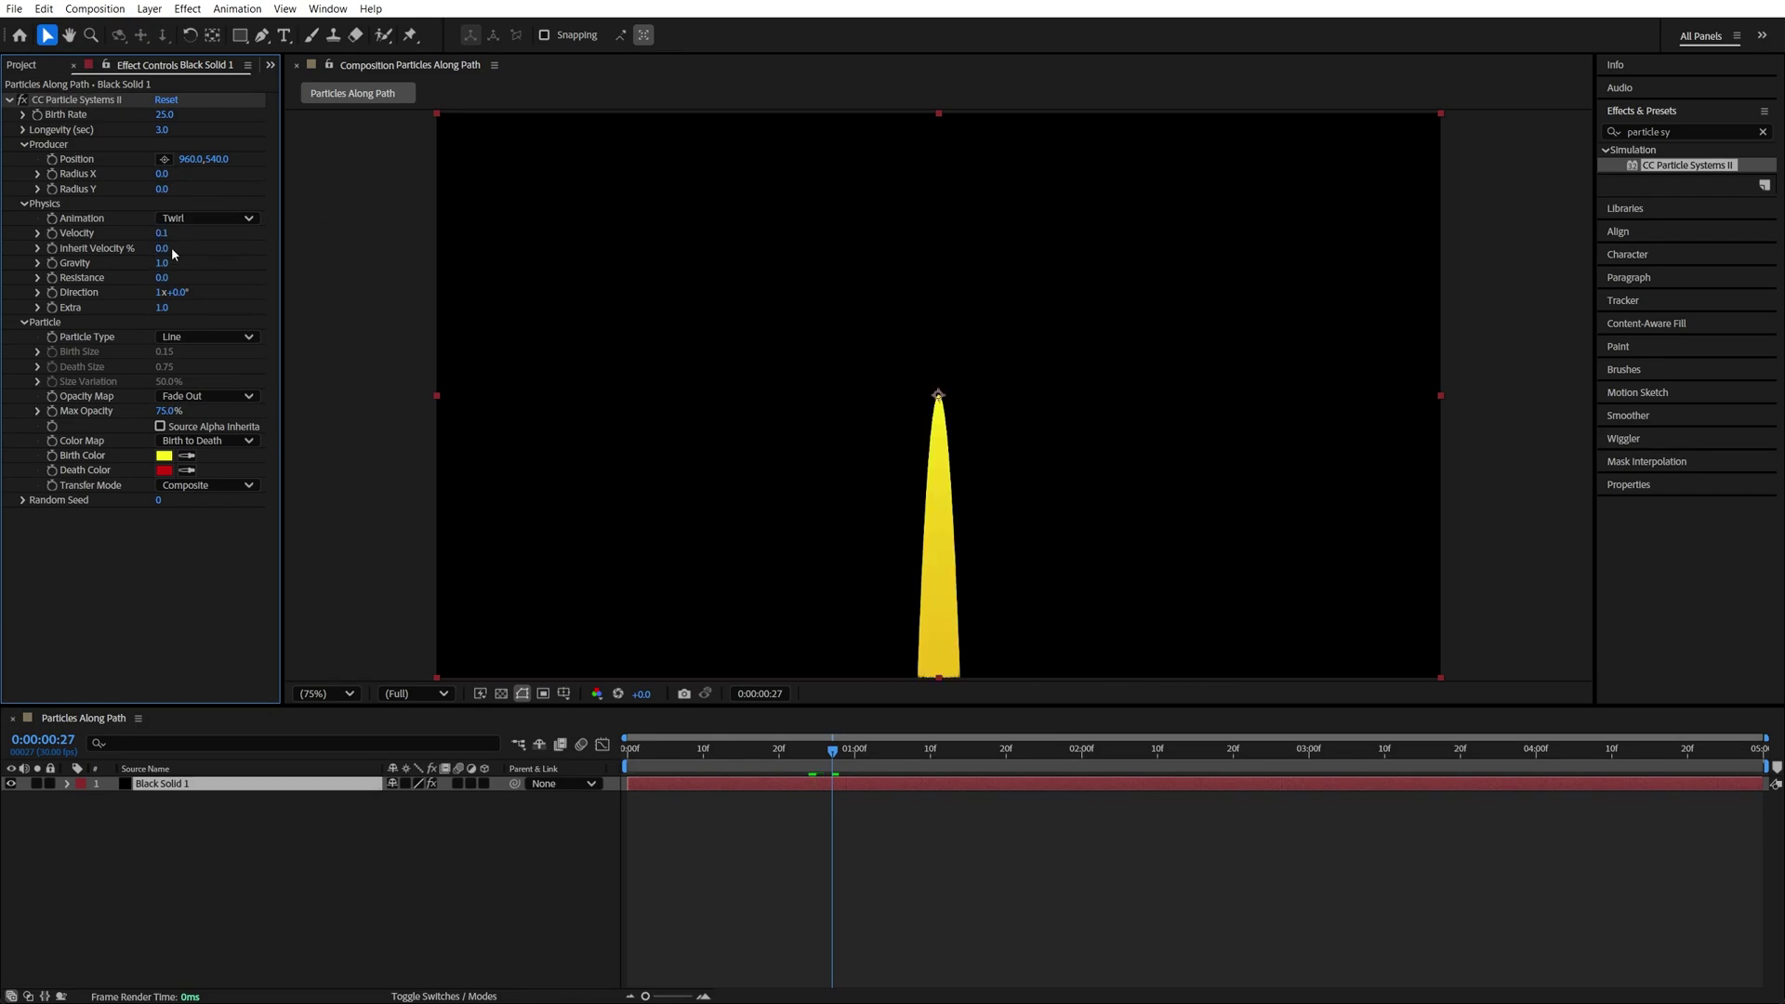
click(168, 249)
text(0)
key(Return)
click(163, 278)
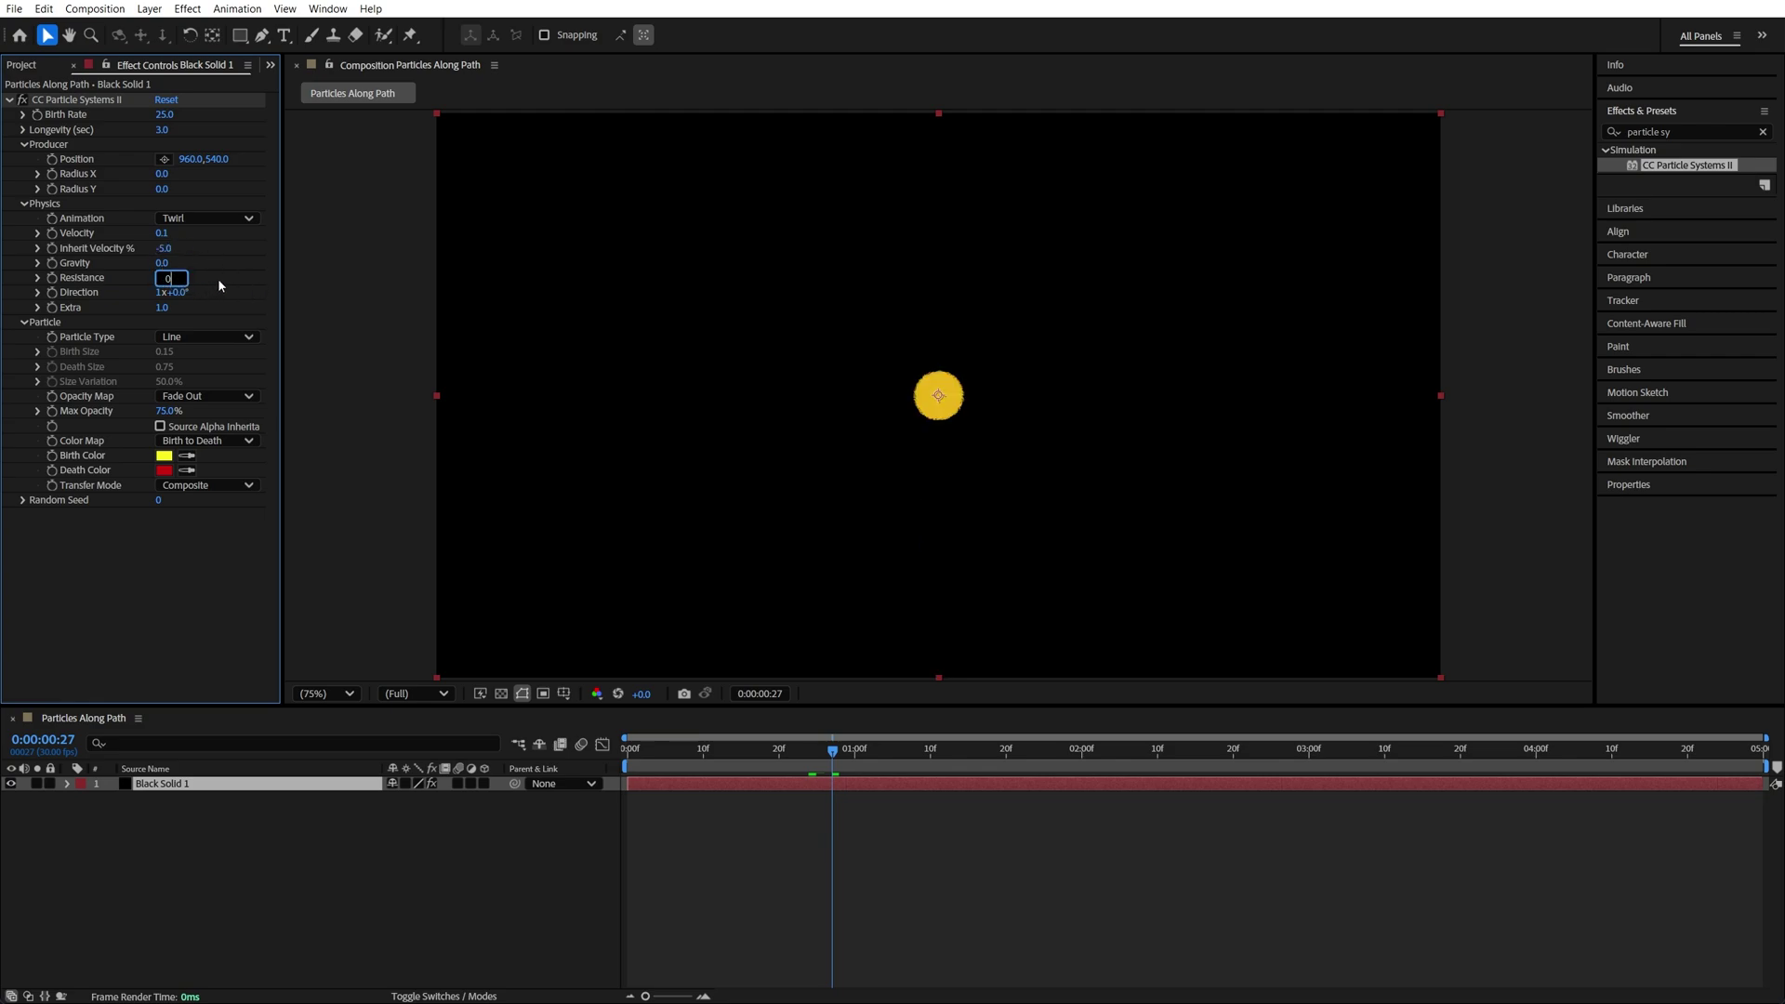
- Set Faded Sphere particles: Birth Size 0.05, Death Size 0, Size Variation 100%, Max Opacity 100%
click(186, 339)
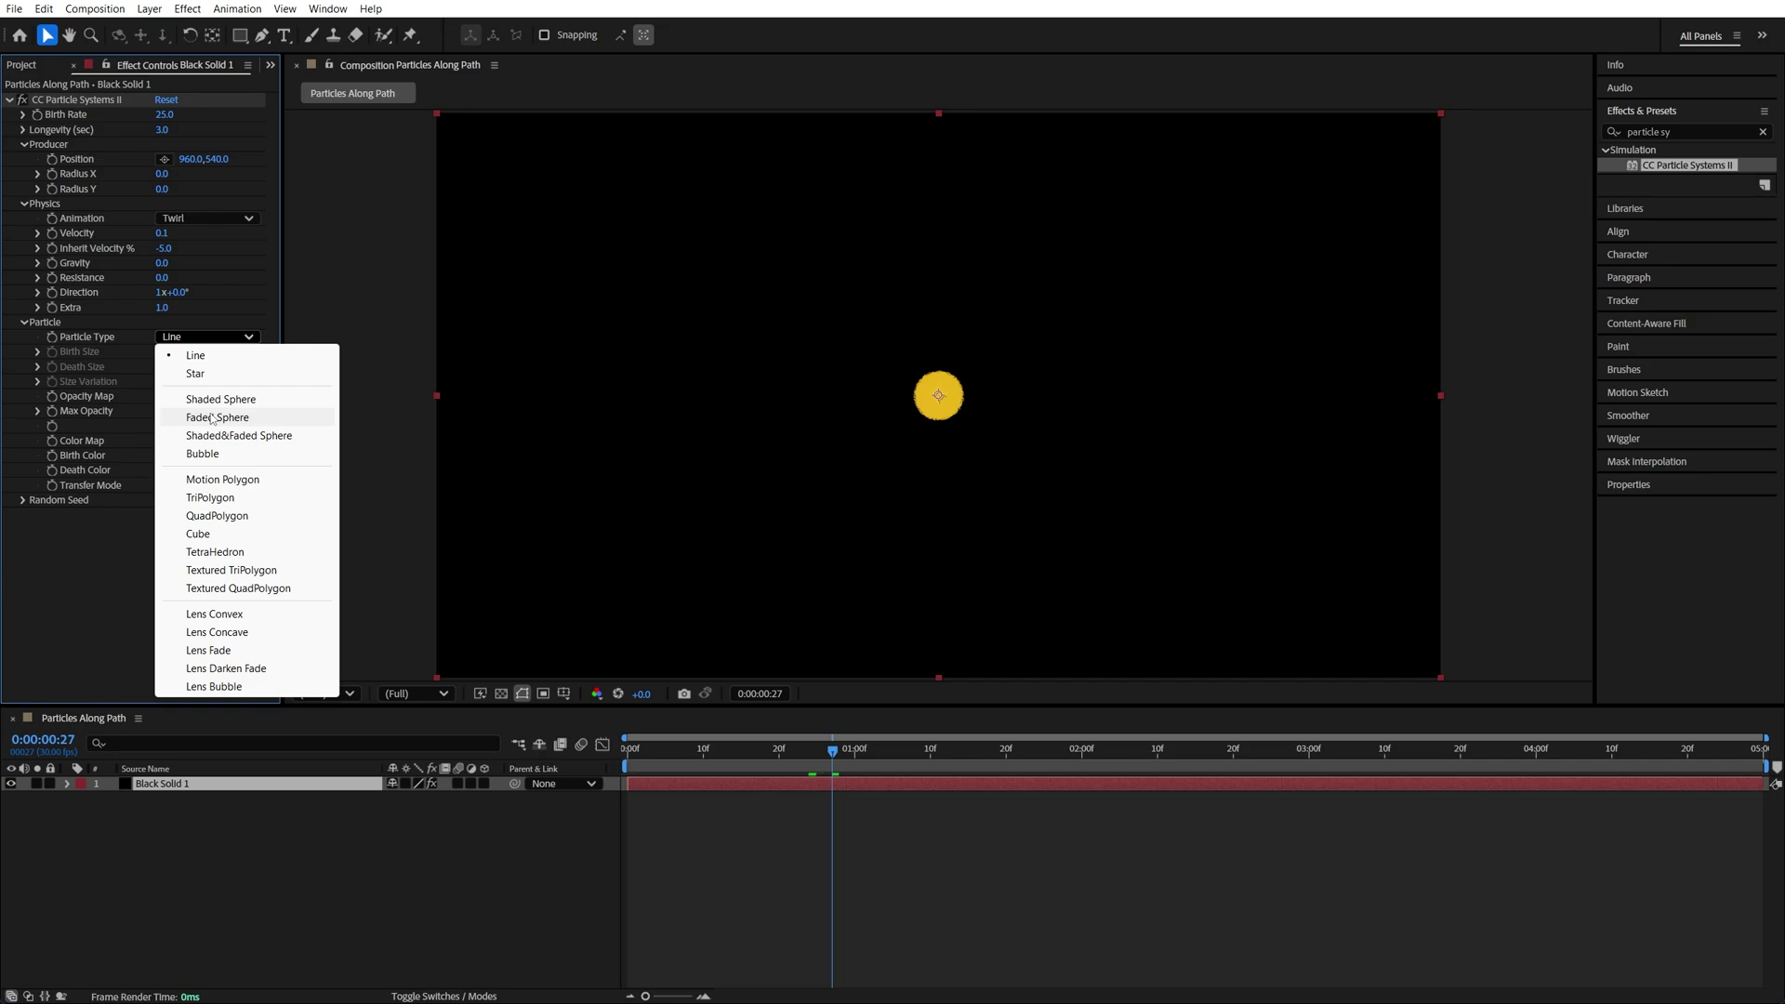
click(188, 417)
click(163, 352)
text(0)
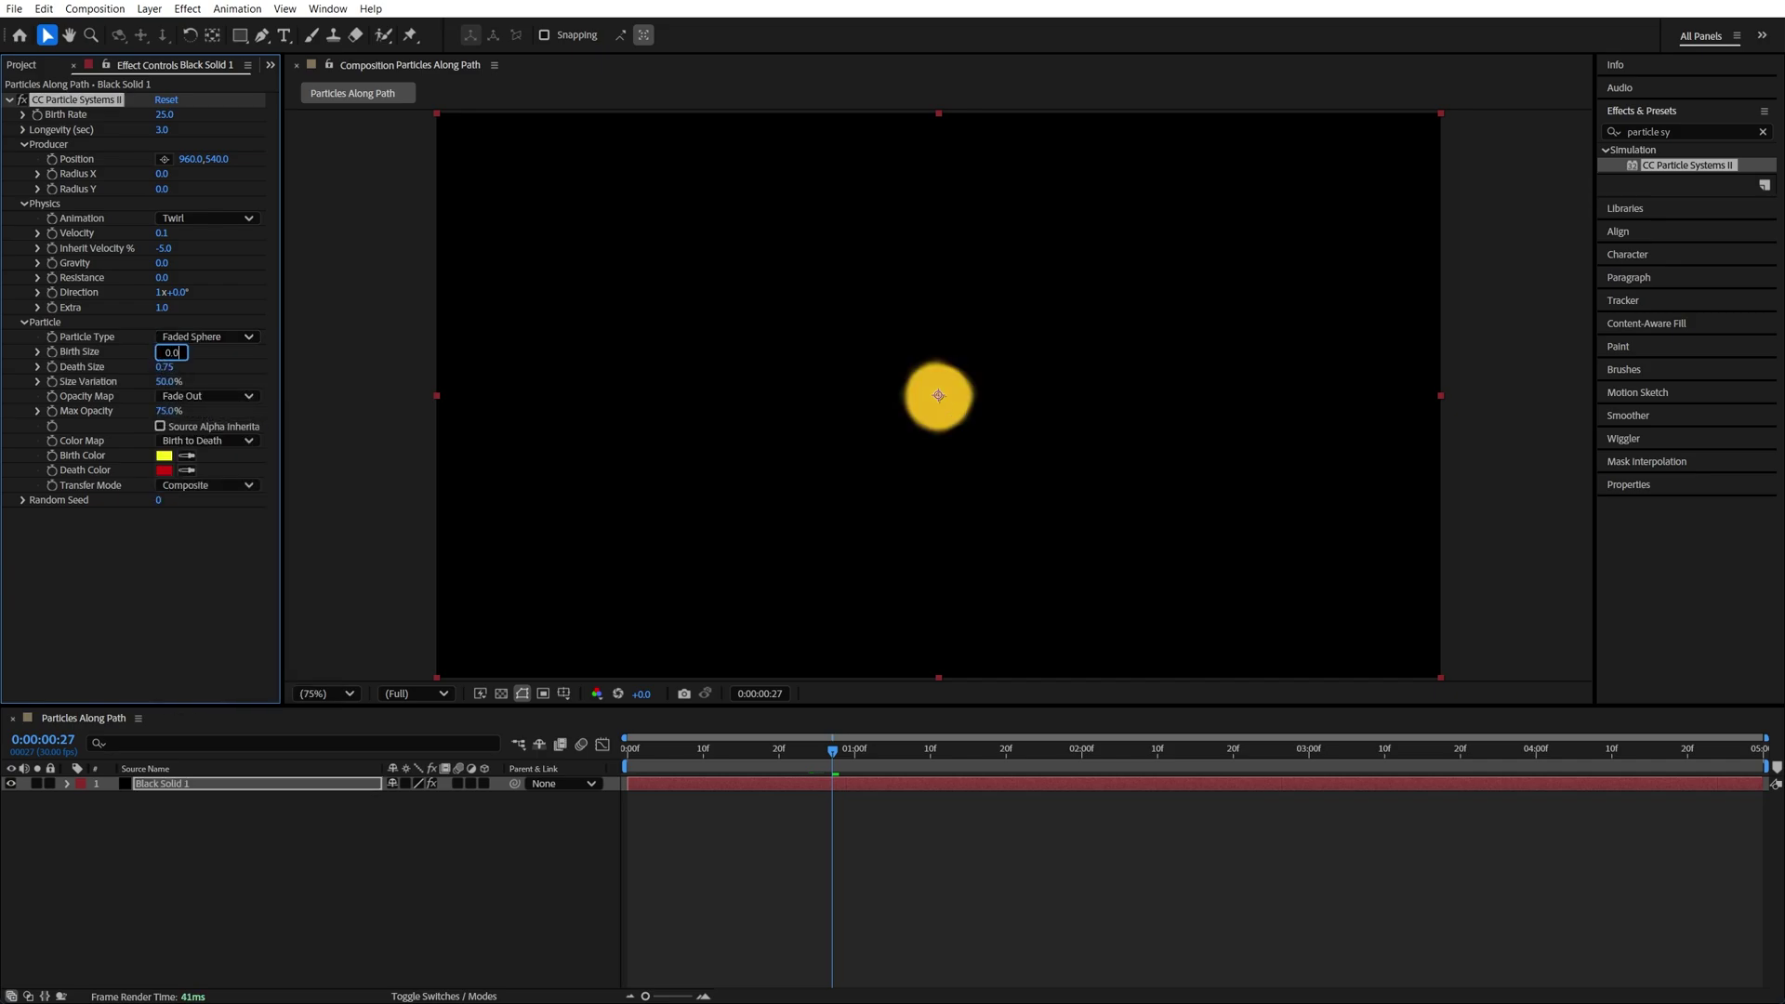
text(5)
key(Return)
click(166, 368)
text(0)
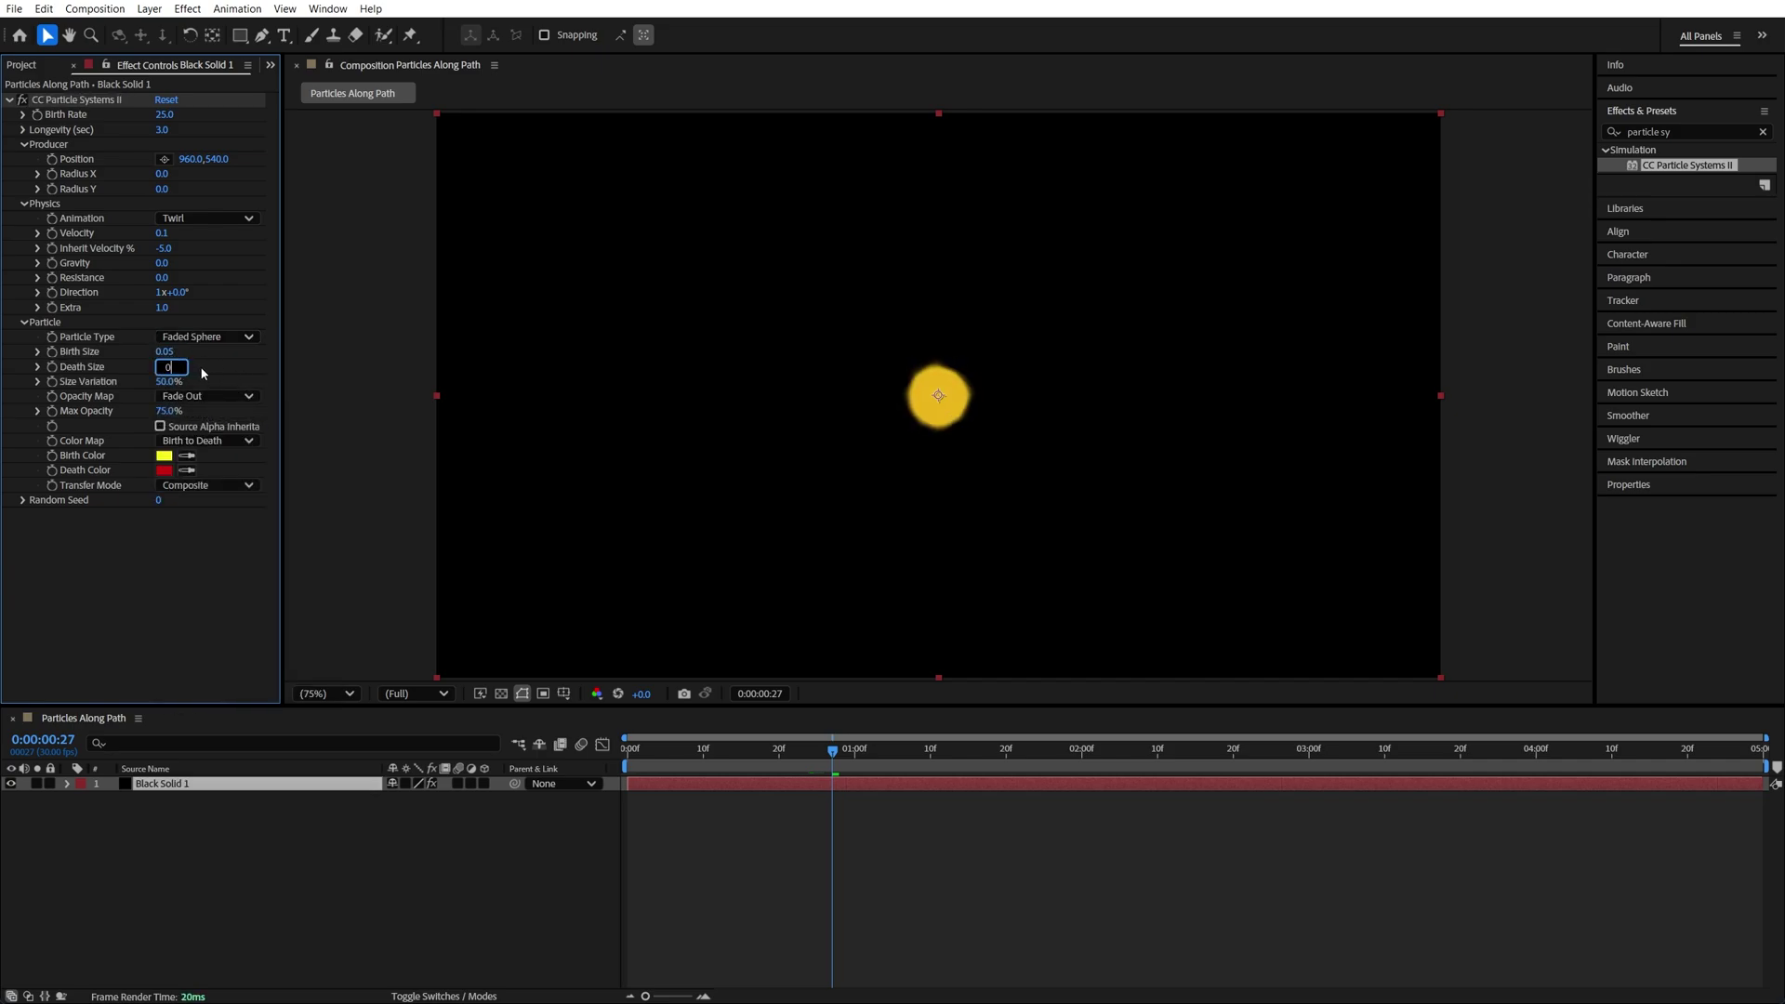
key(Tab)
text(100)
key(Return)
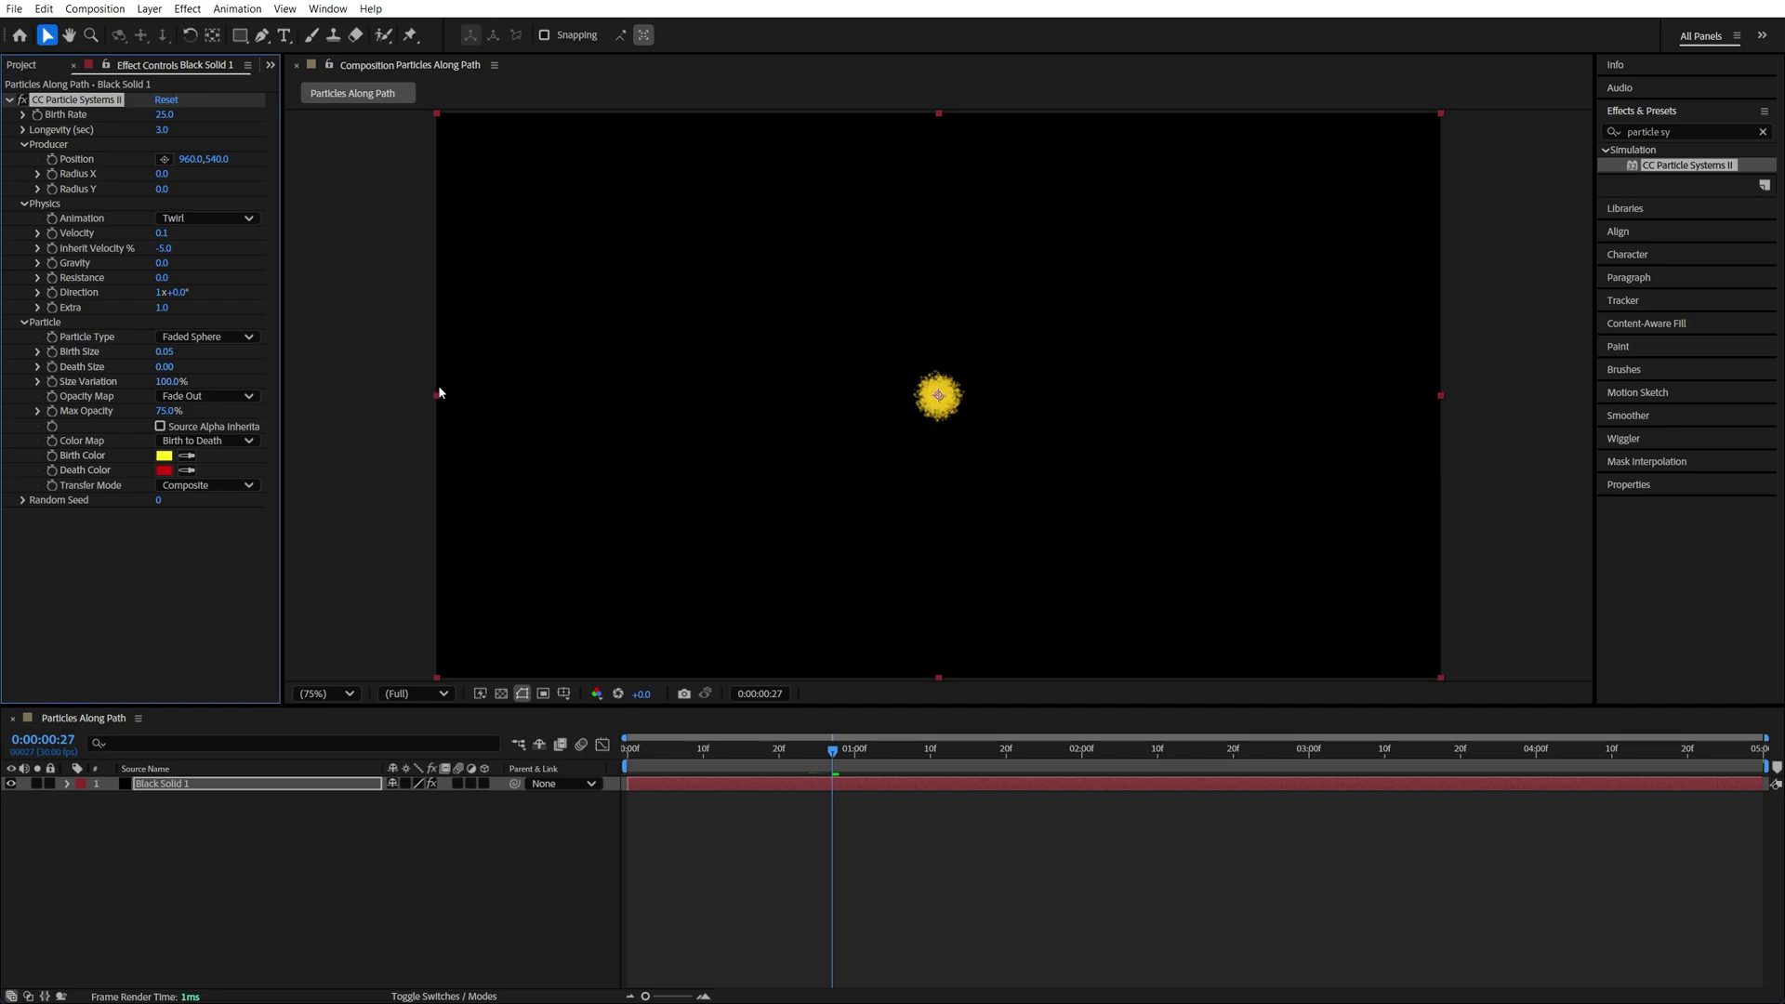
key(Tab)
text(100)
key(Return)
- Set Birth and Death Color to white (FFFFFF), then preview the animation and stop it
click(163, 455)
text(ffffff)
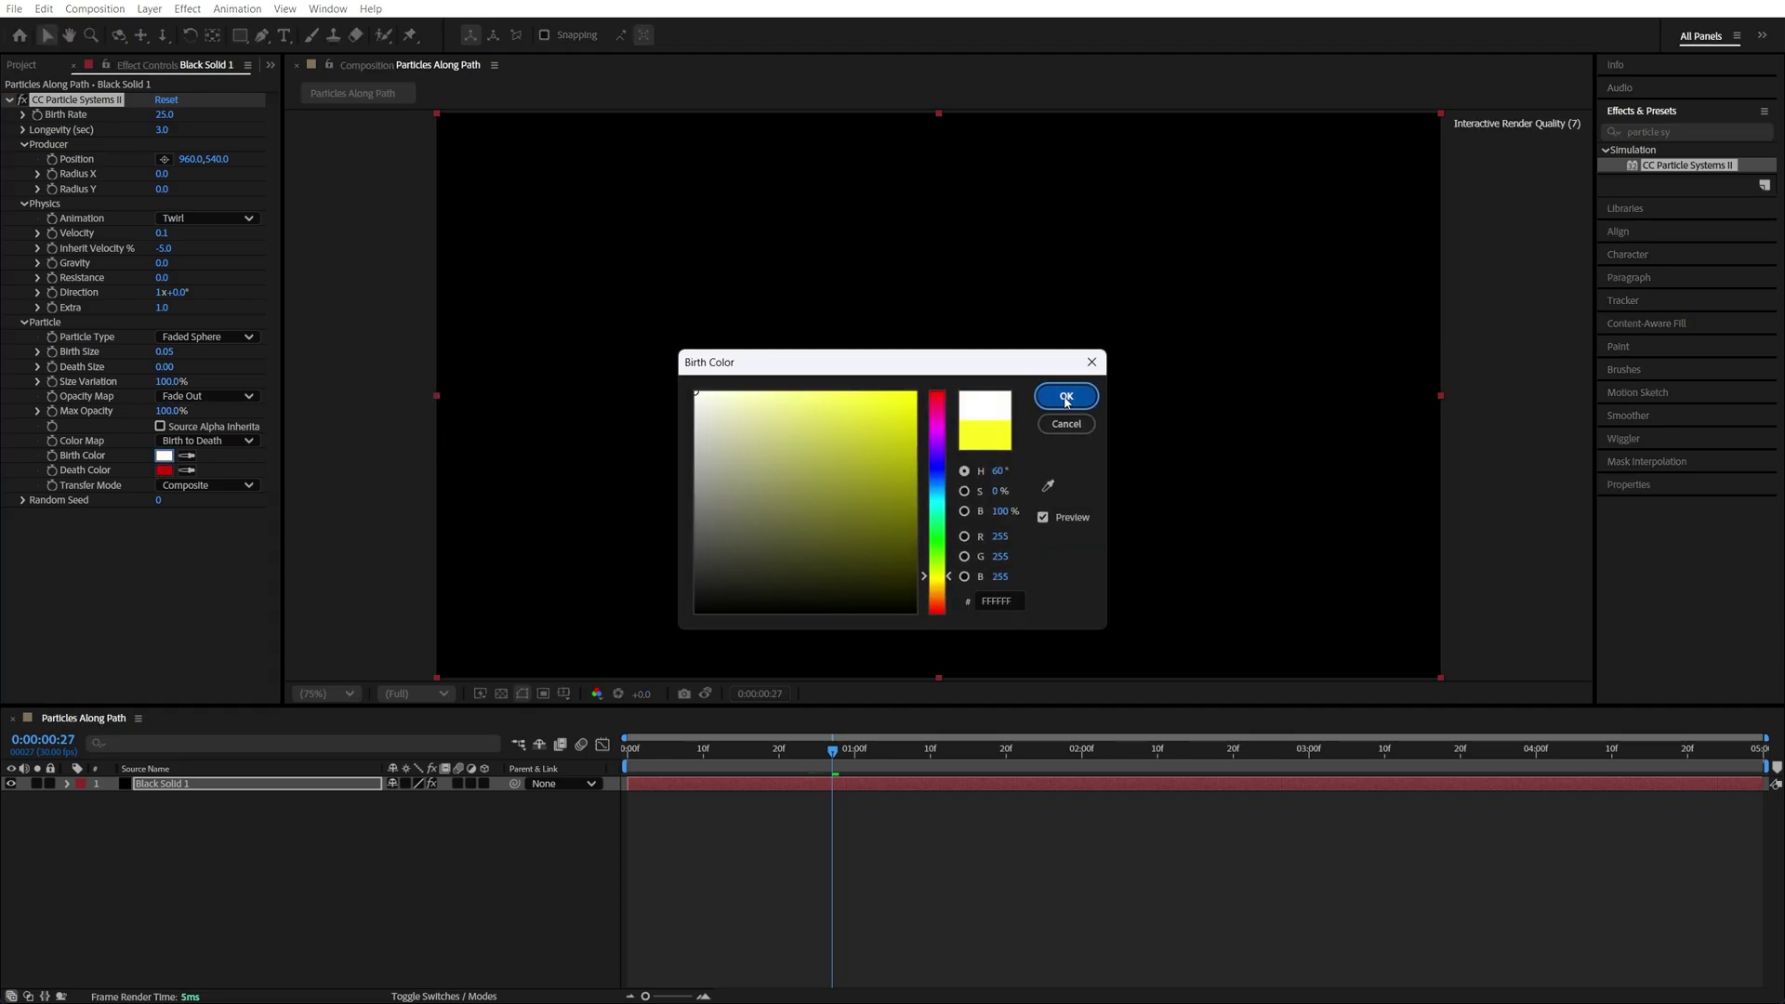
click(1059, 395)
click(188, 470)
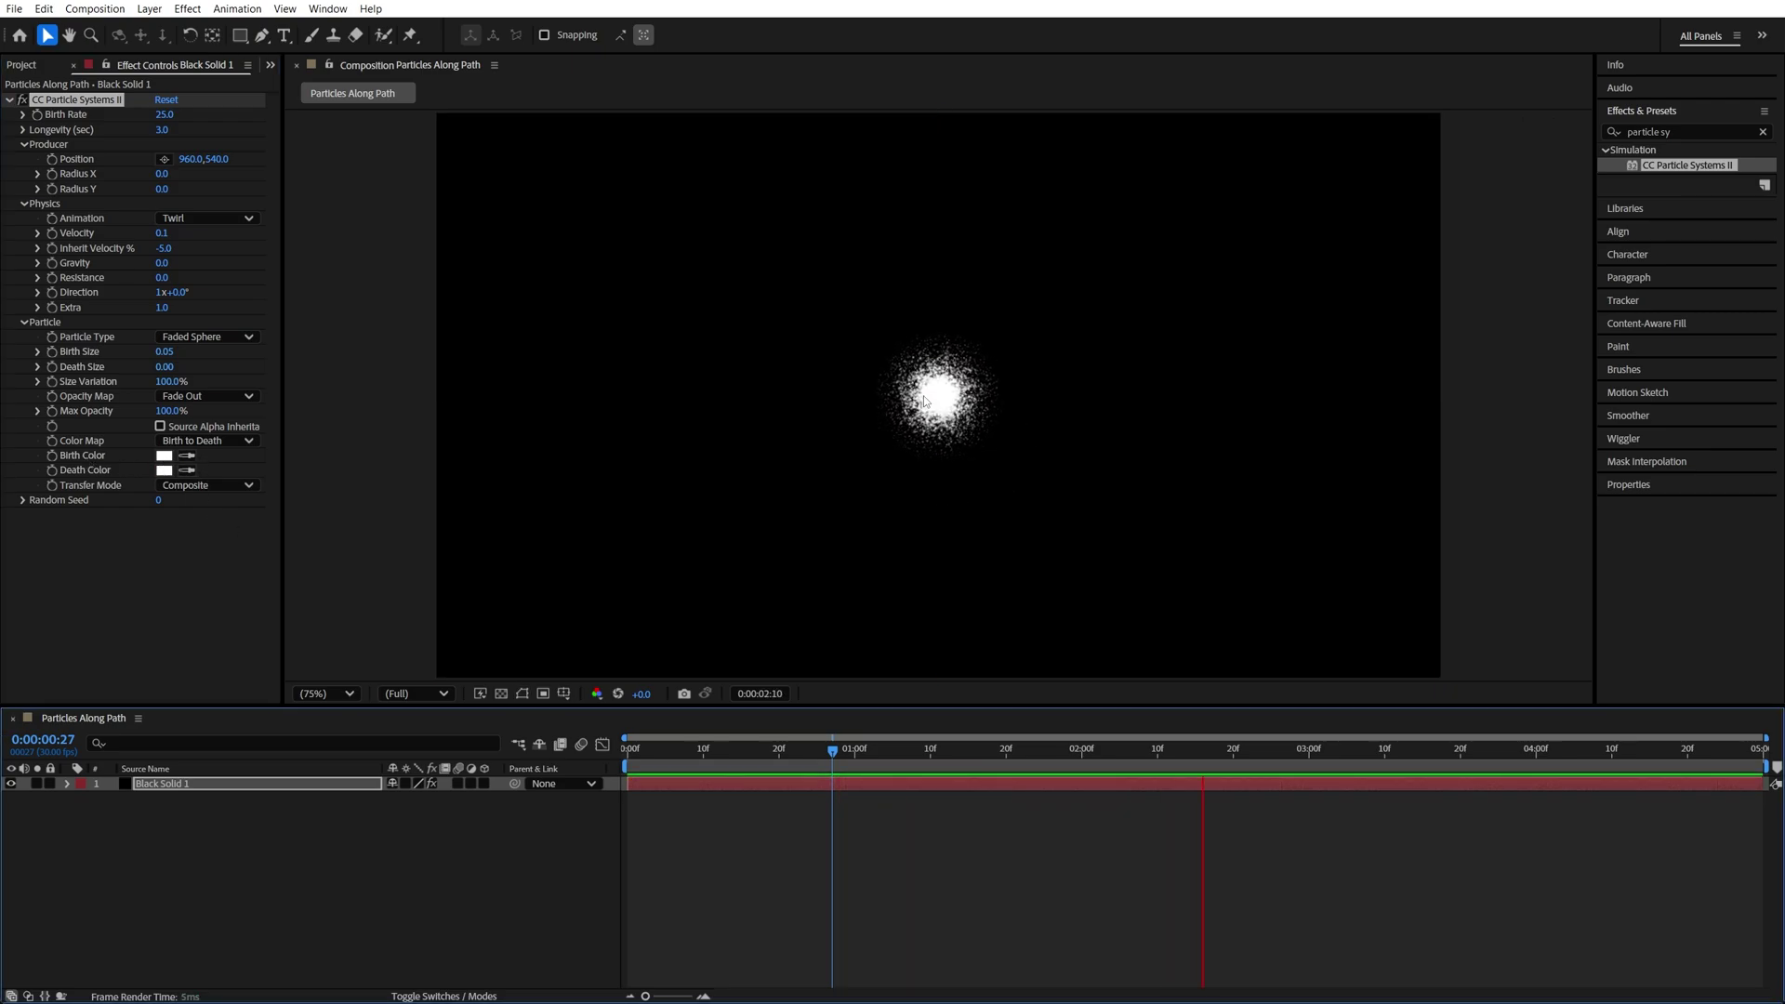
key(space)
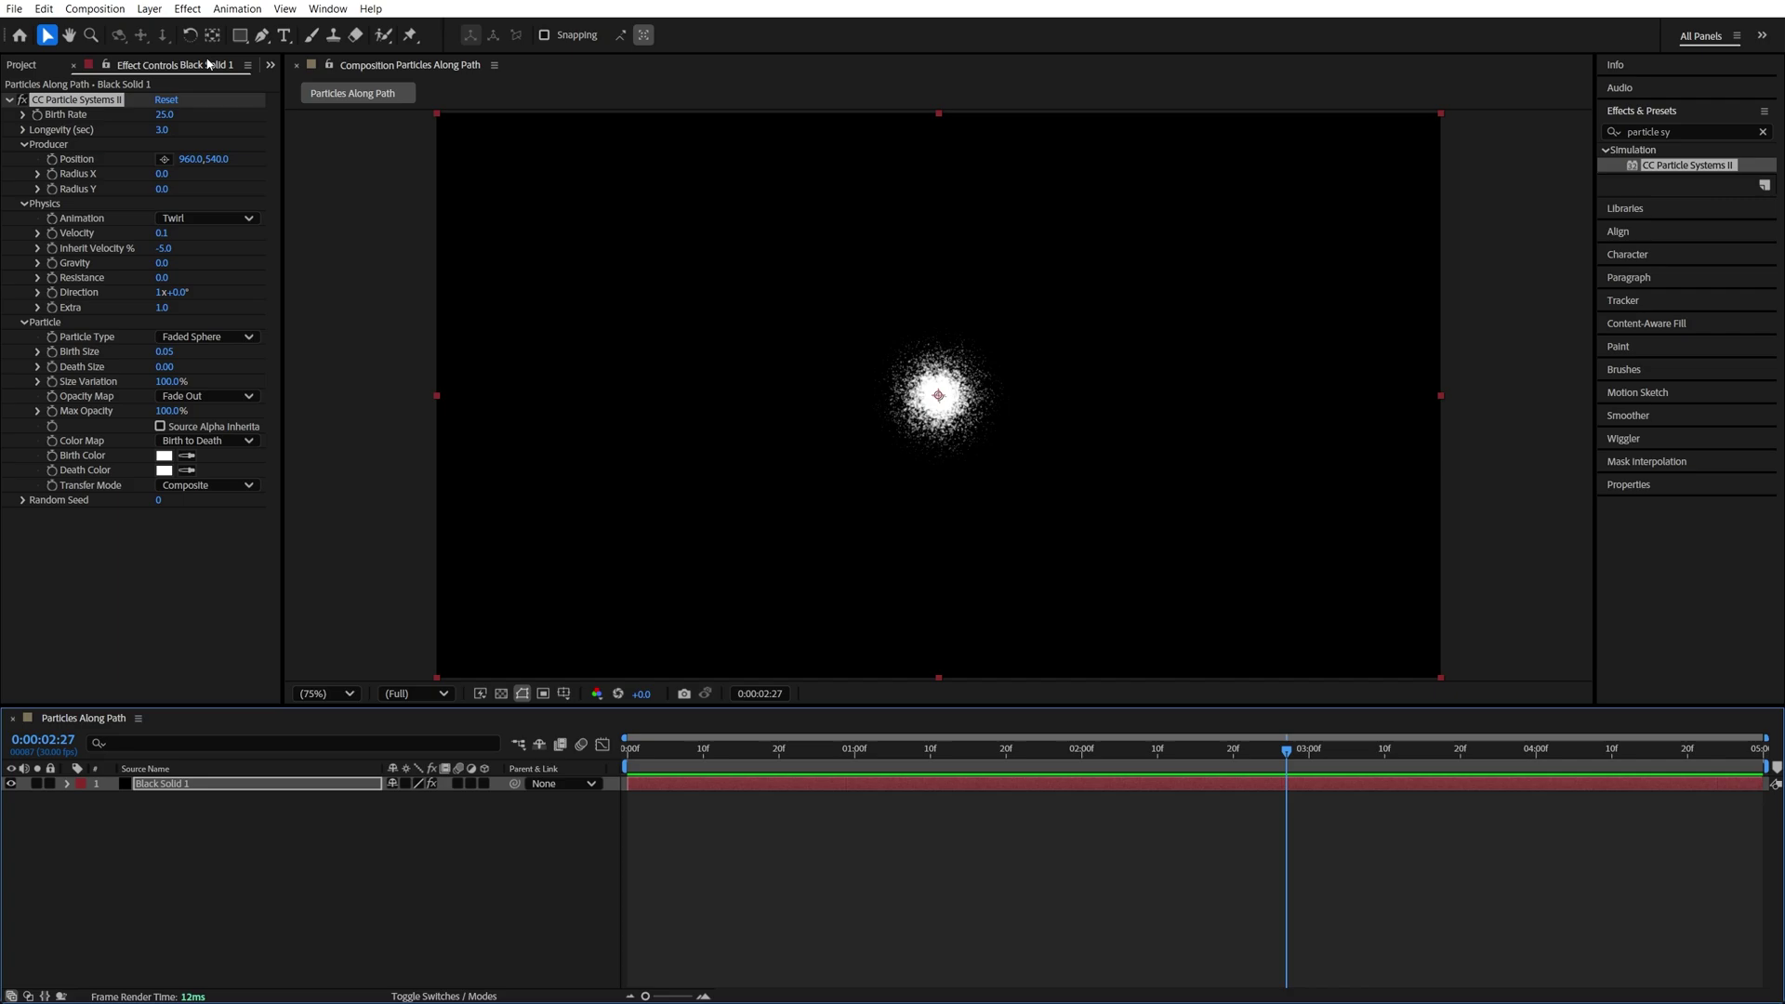
- Add a Null Object layer and centre its anchor point with the Pan Behind tool
click(148, 10)
mouse_move(173, 28)
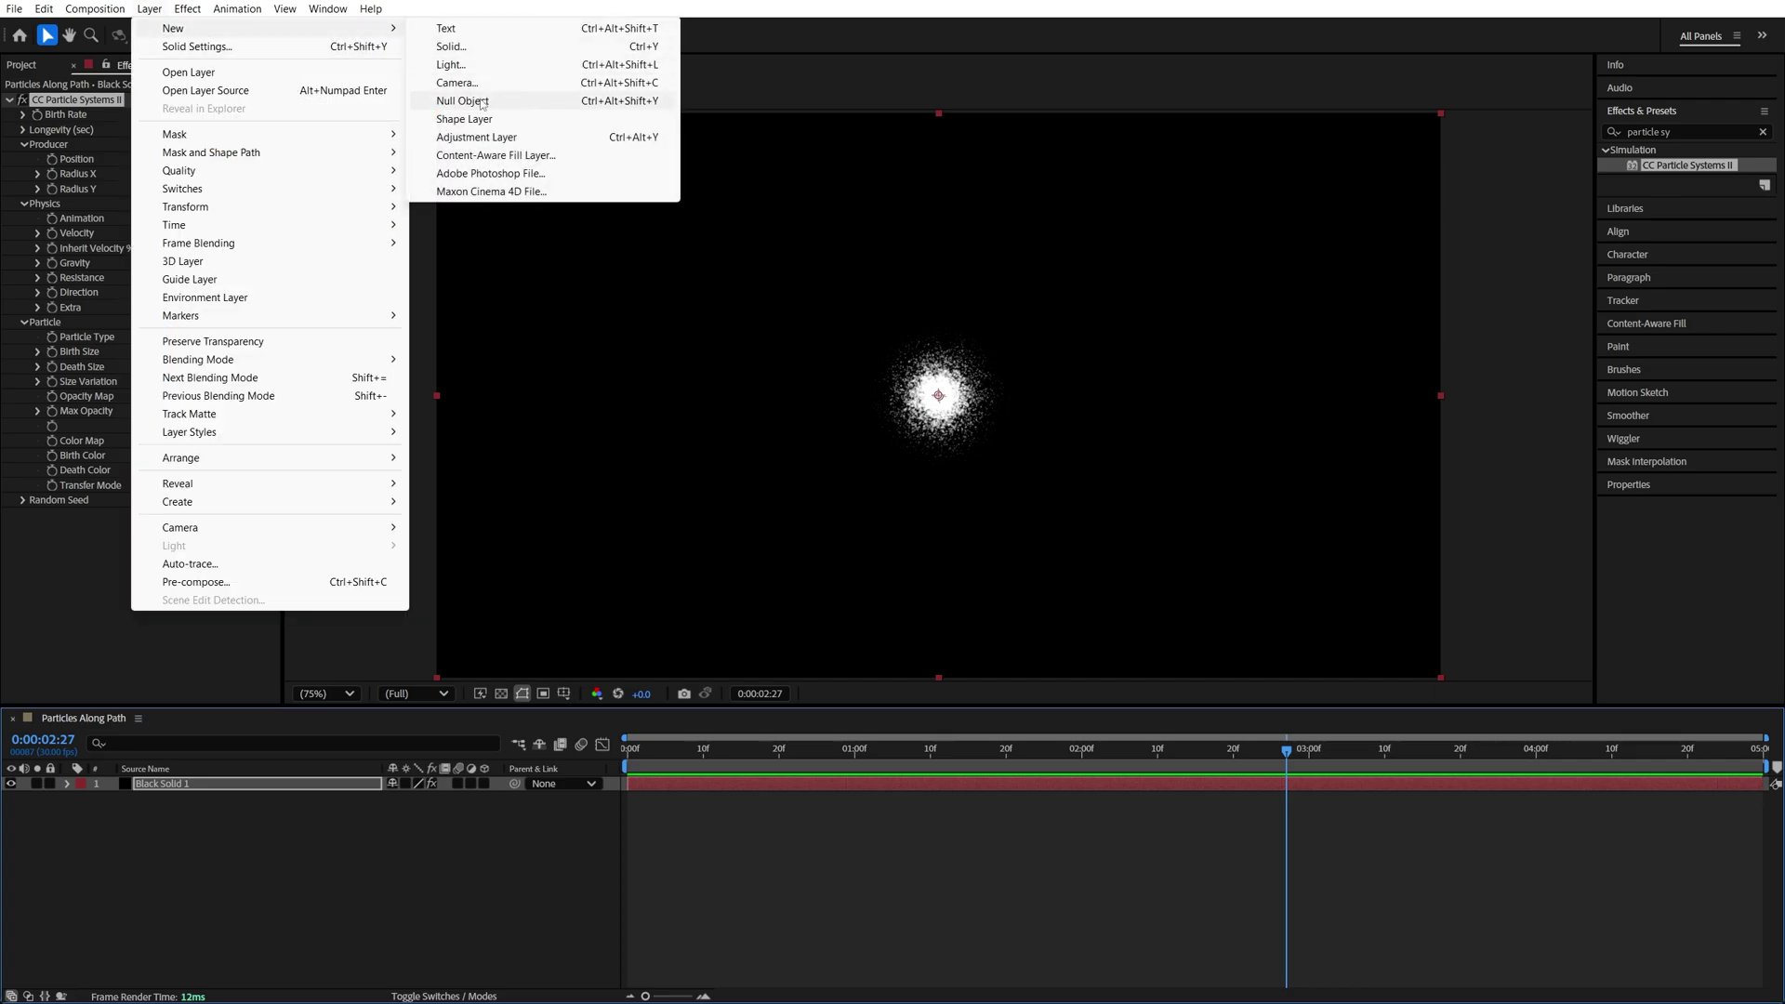
click(483, 103)
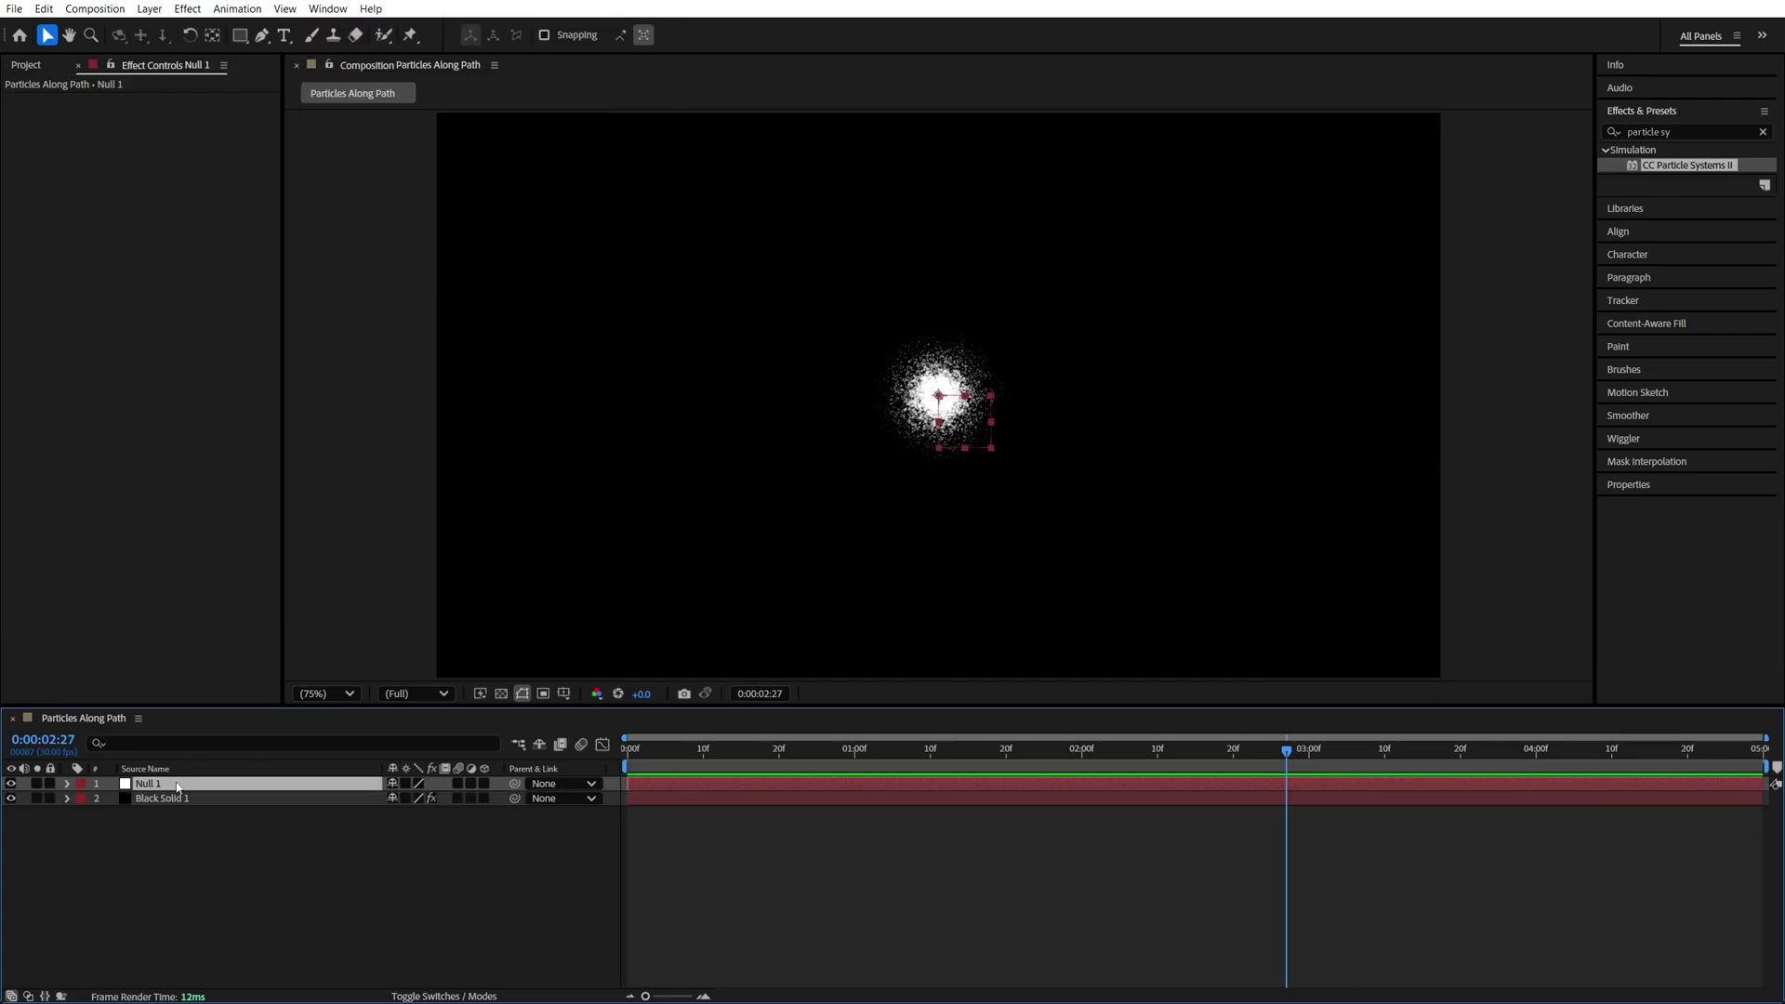
key(ctrl)
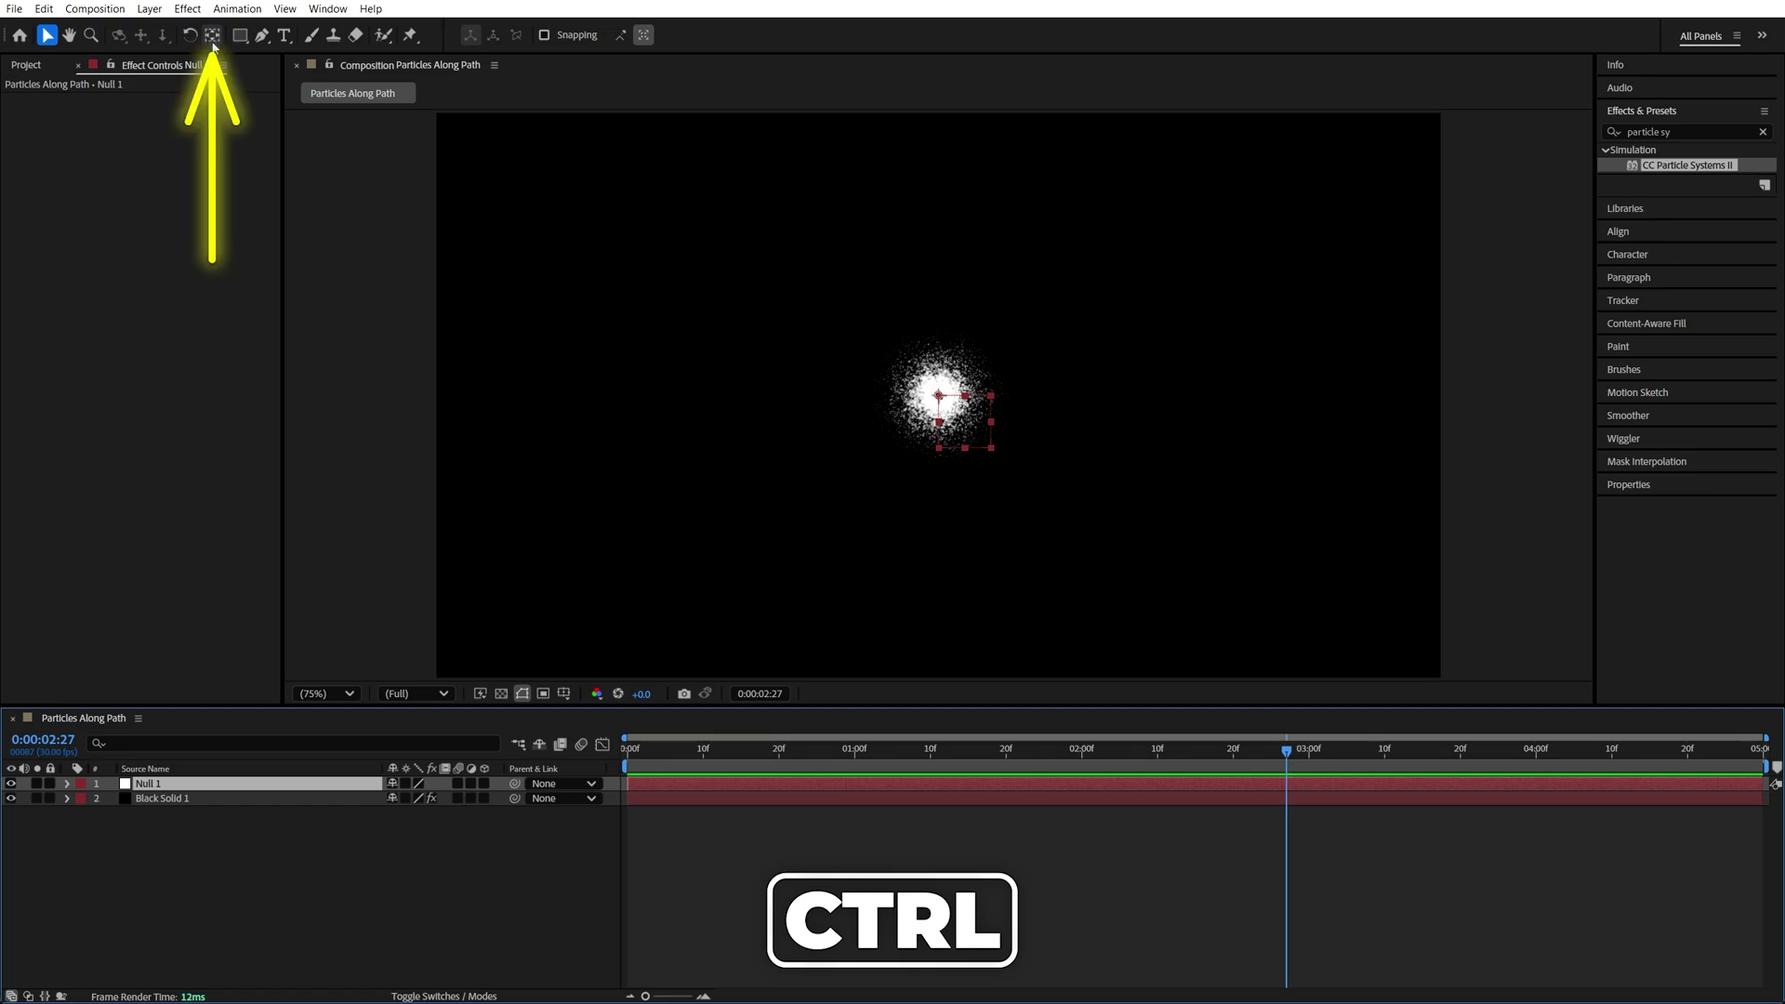
click(212, 36)
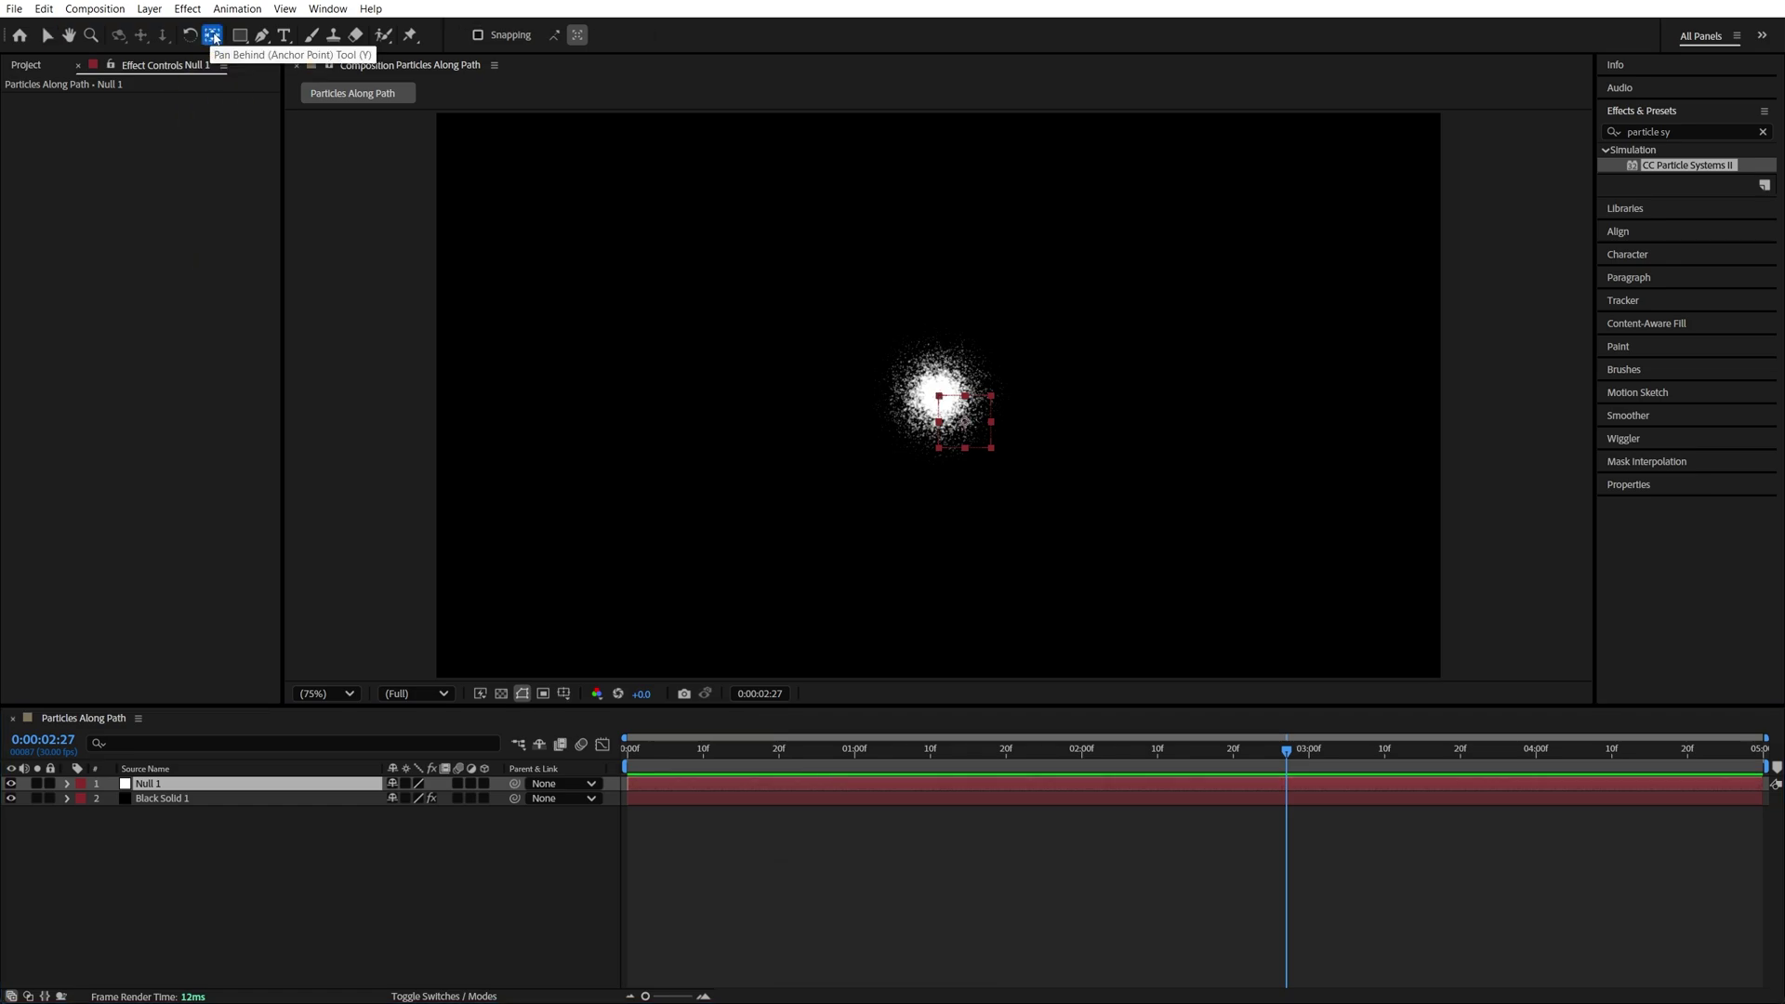
- Centre the null horizontally and vertically with the Align panel, then return to the Selection tool
click(1617, 231)
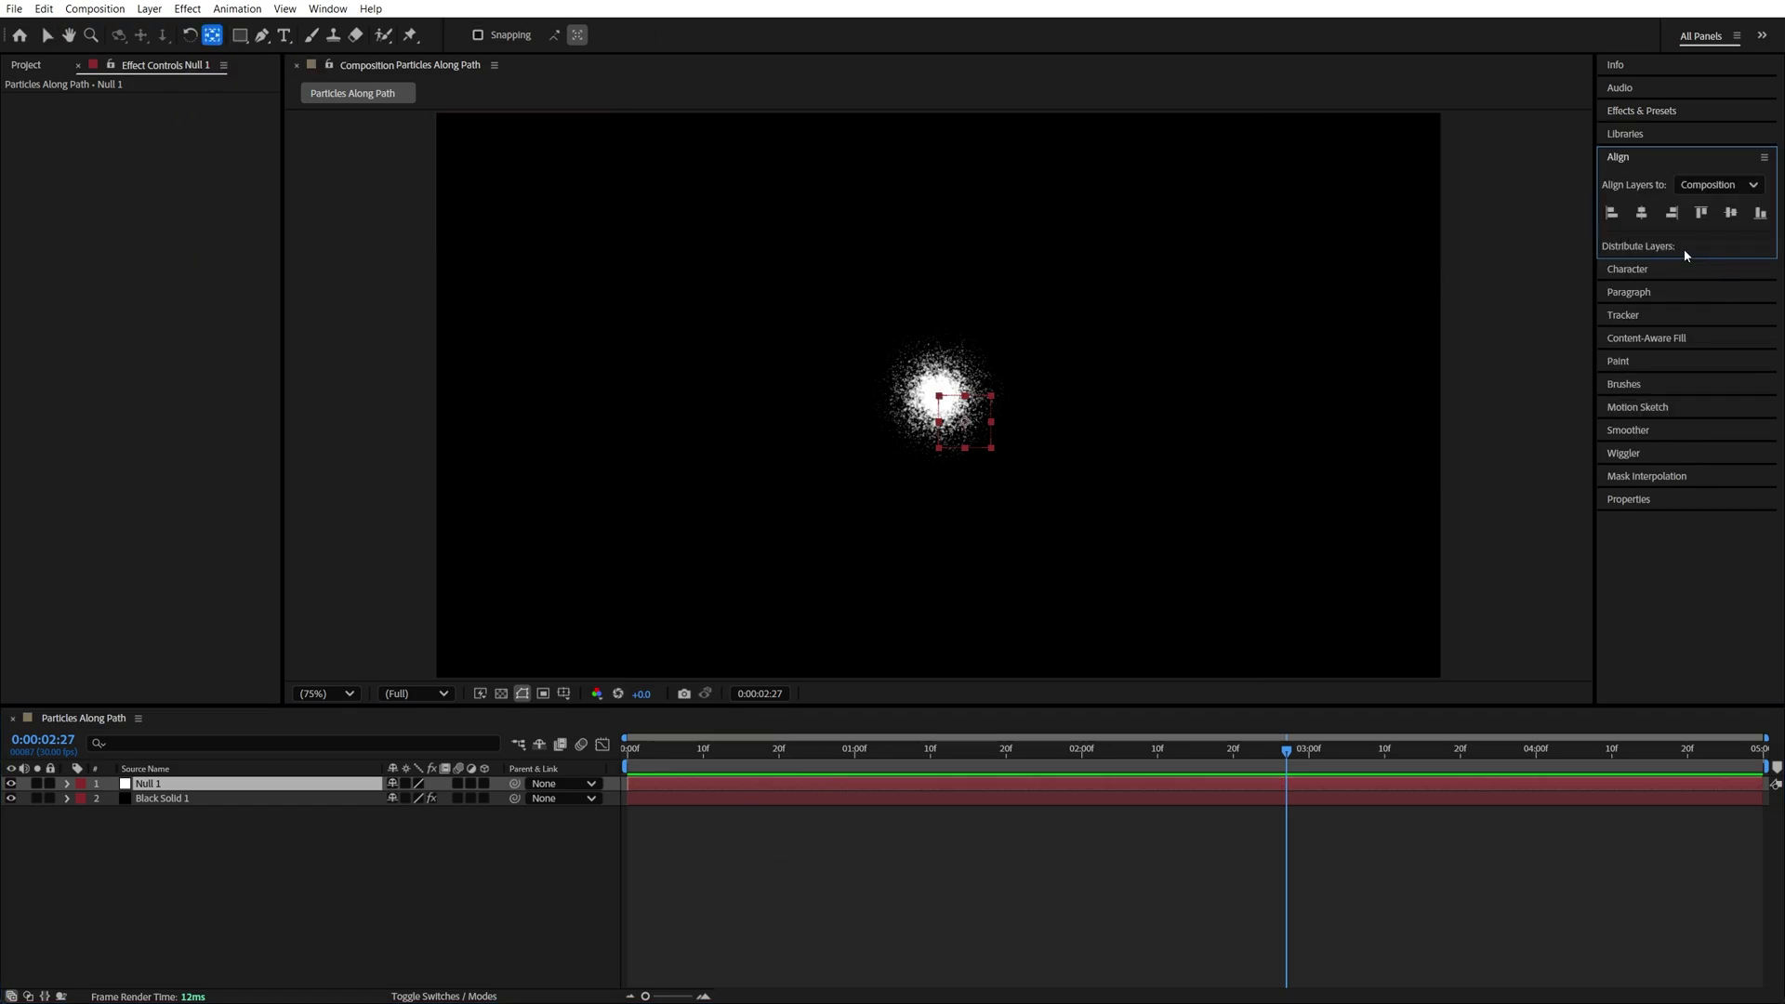
click(1642, 218)
click(1731, 213)
key(v)
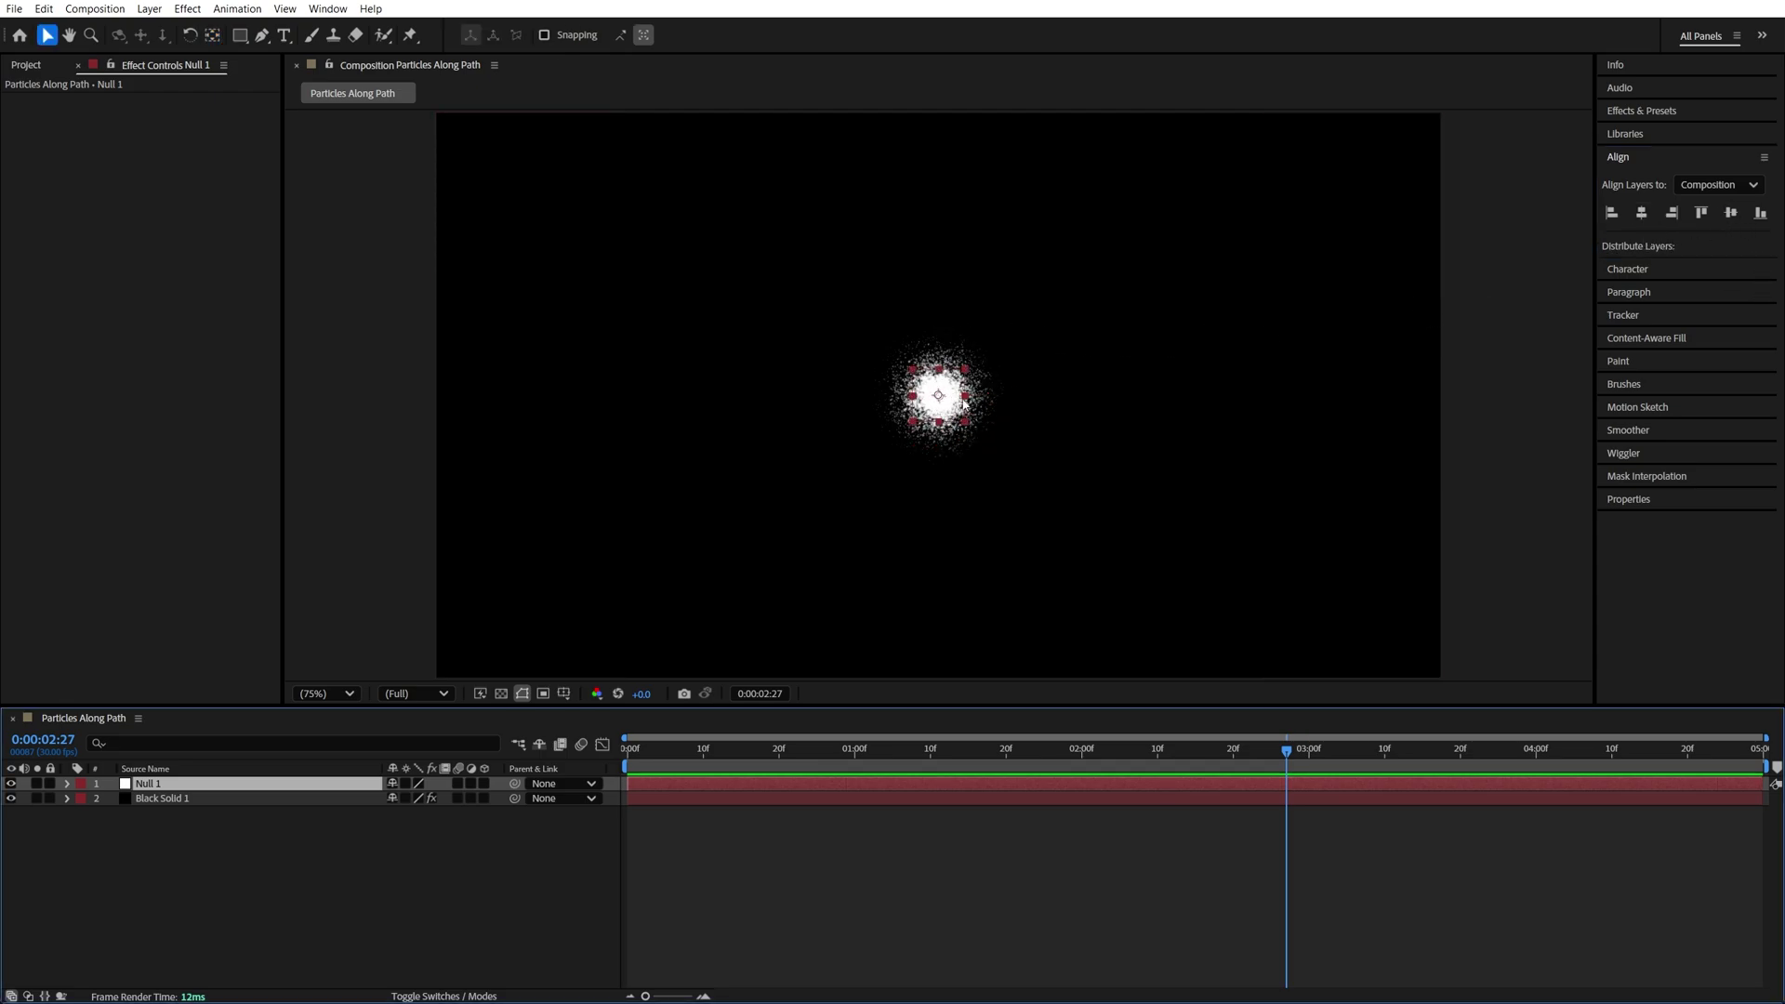
- Open the Motion Sketch panel and select Null 1
click(327, 8)
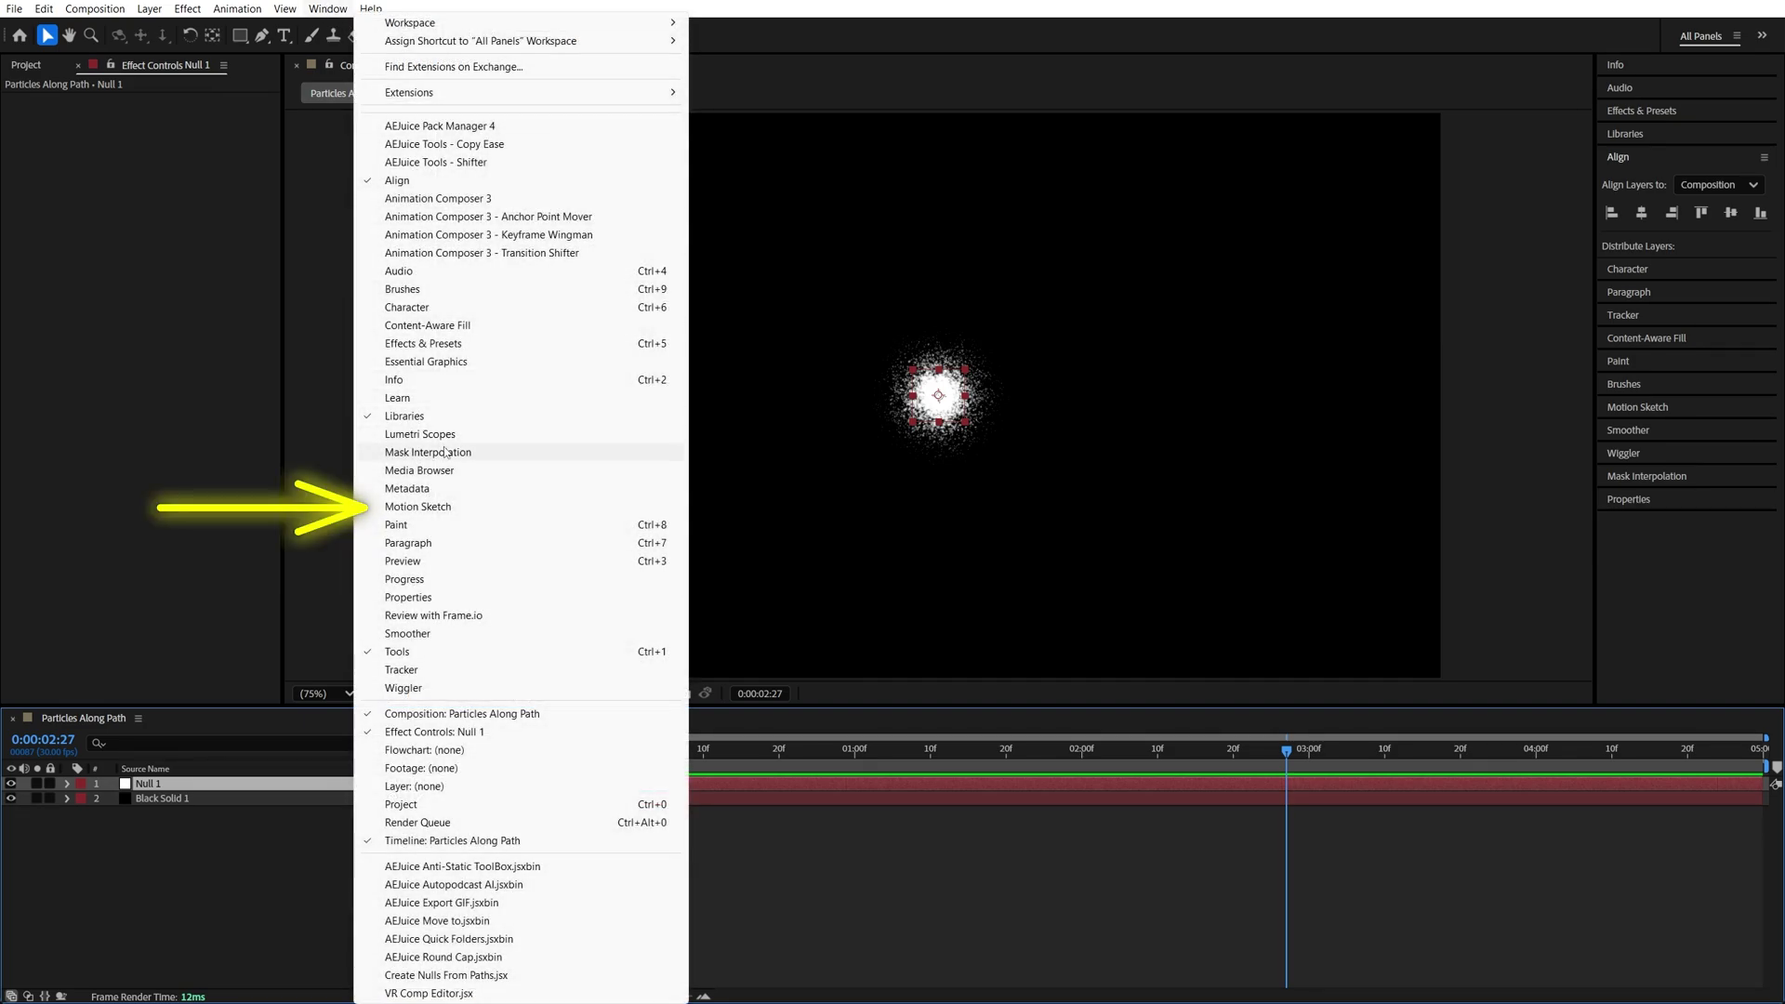
click(444, 506)
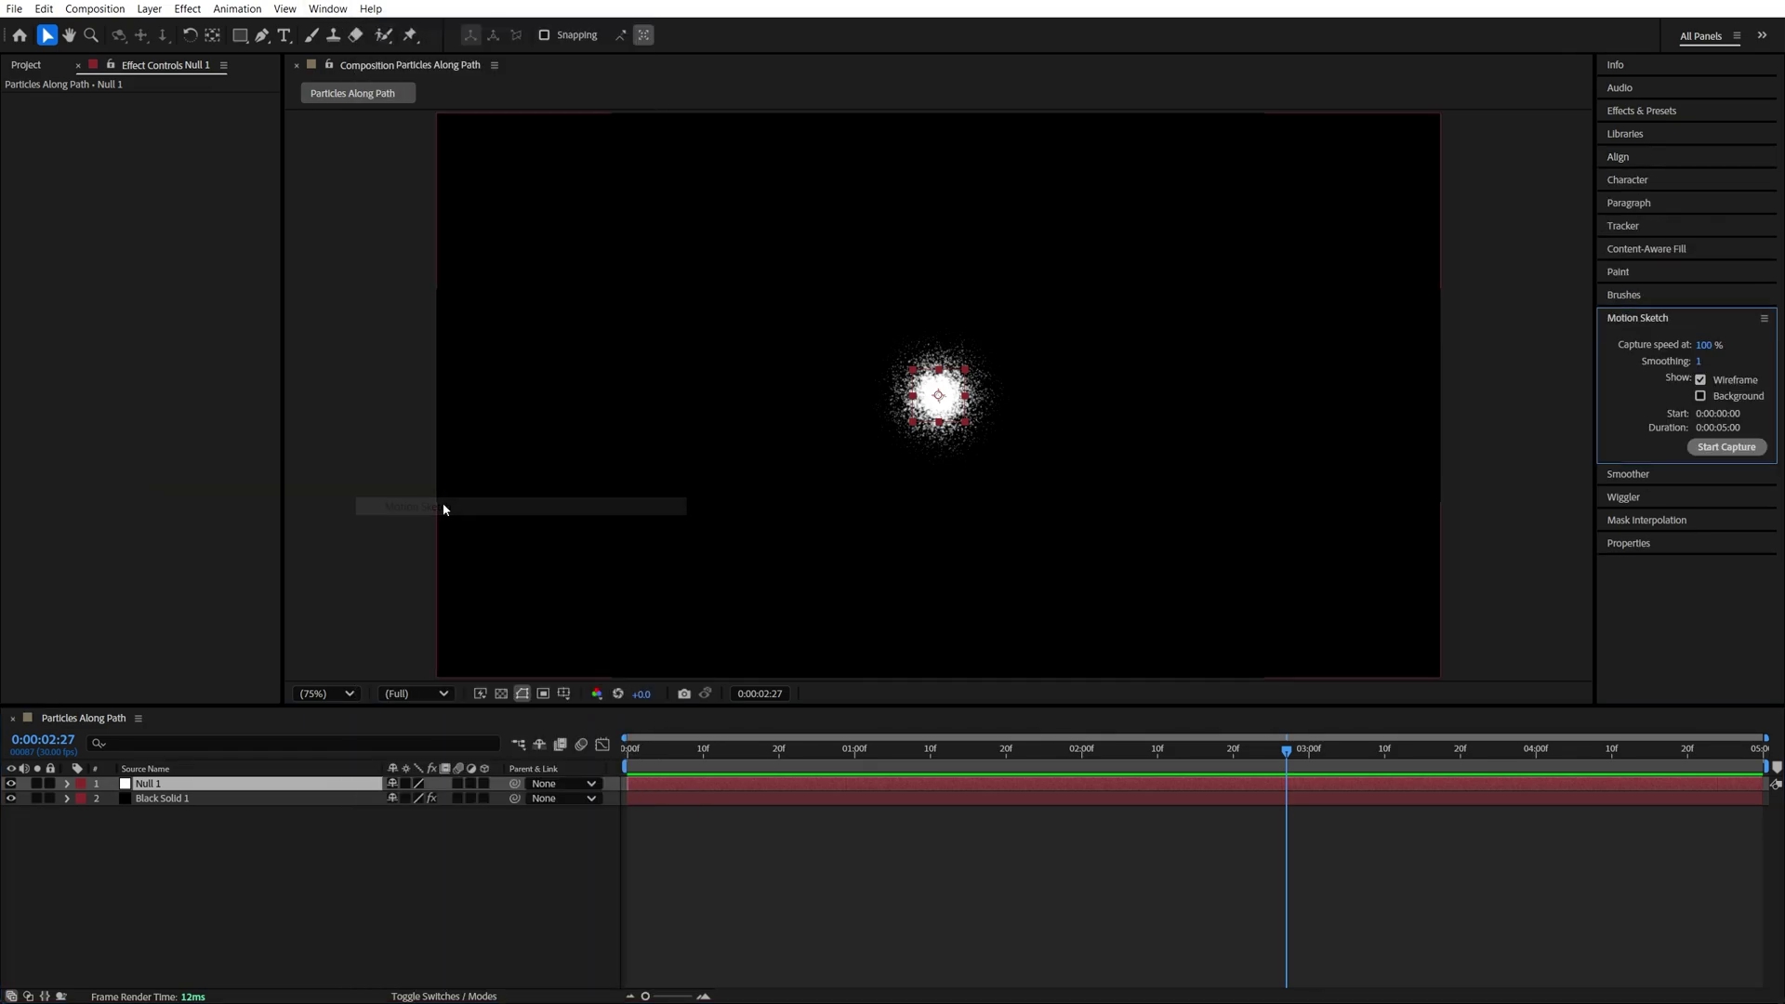
click(178, 785)
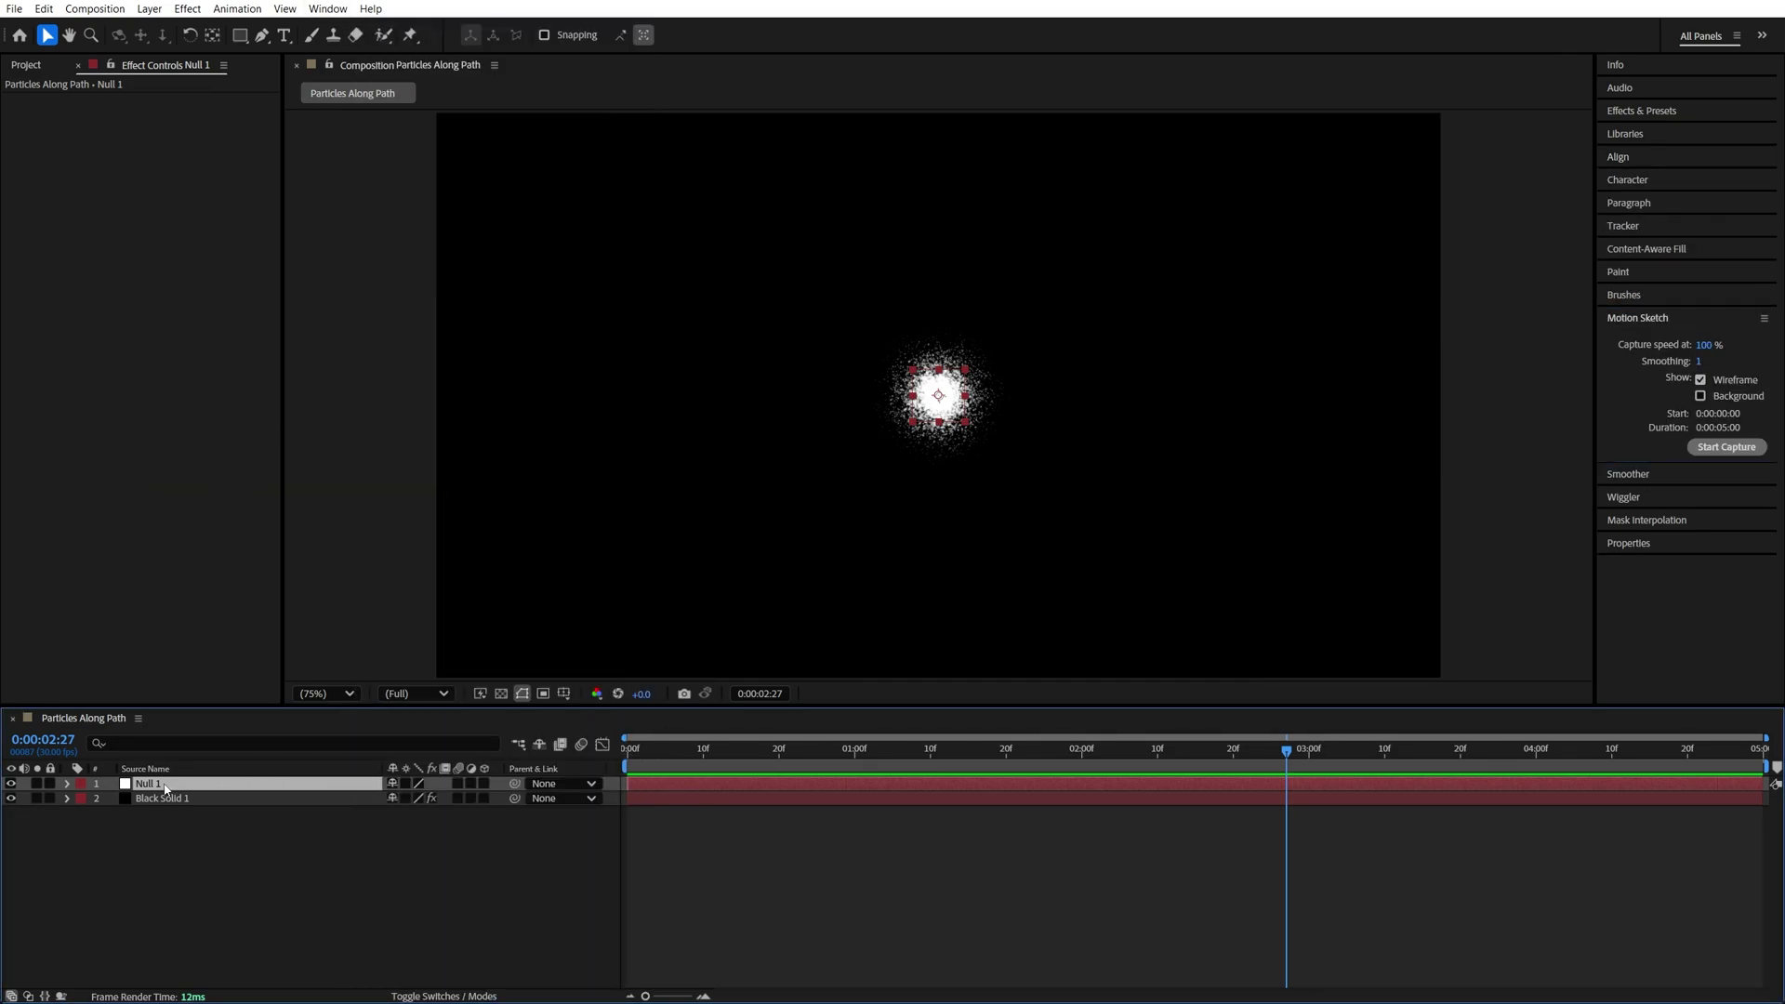
- Capture a large looping sketched path across the composition viewer
click(1737, 448)
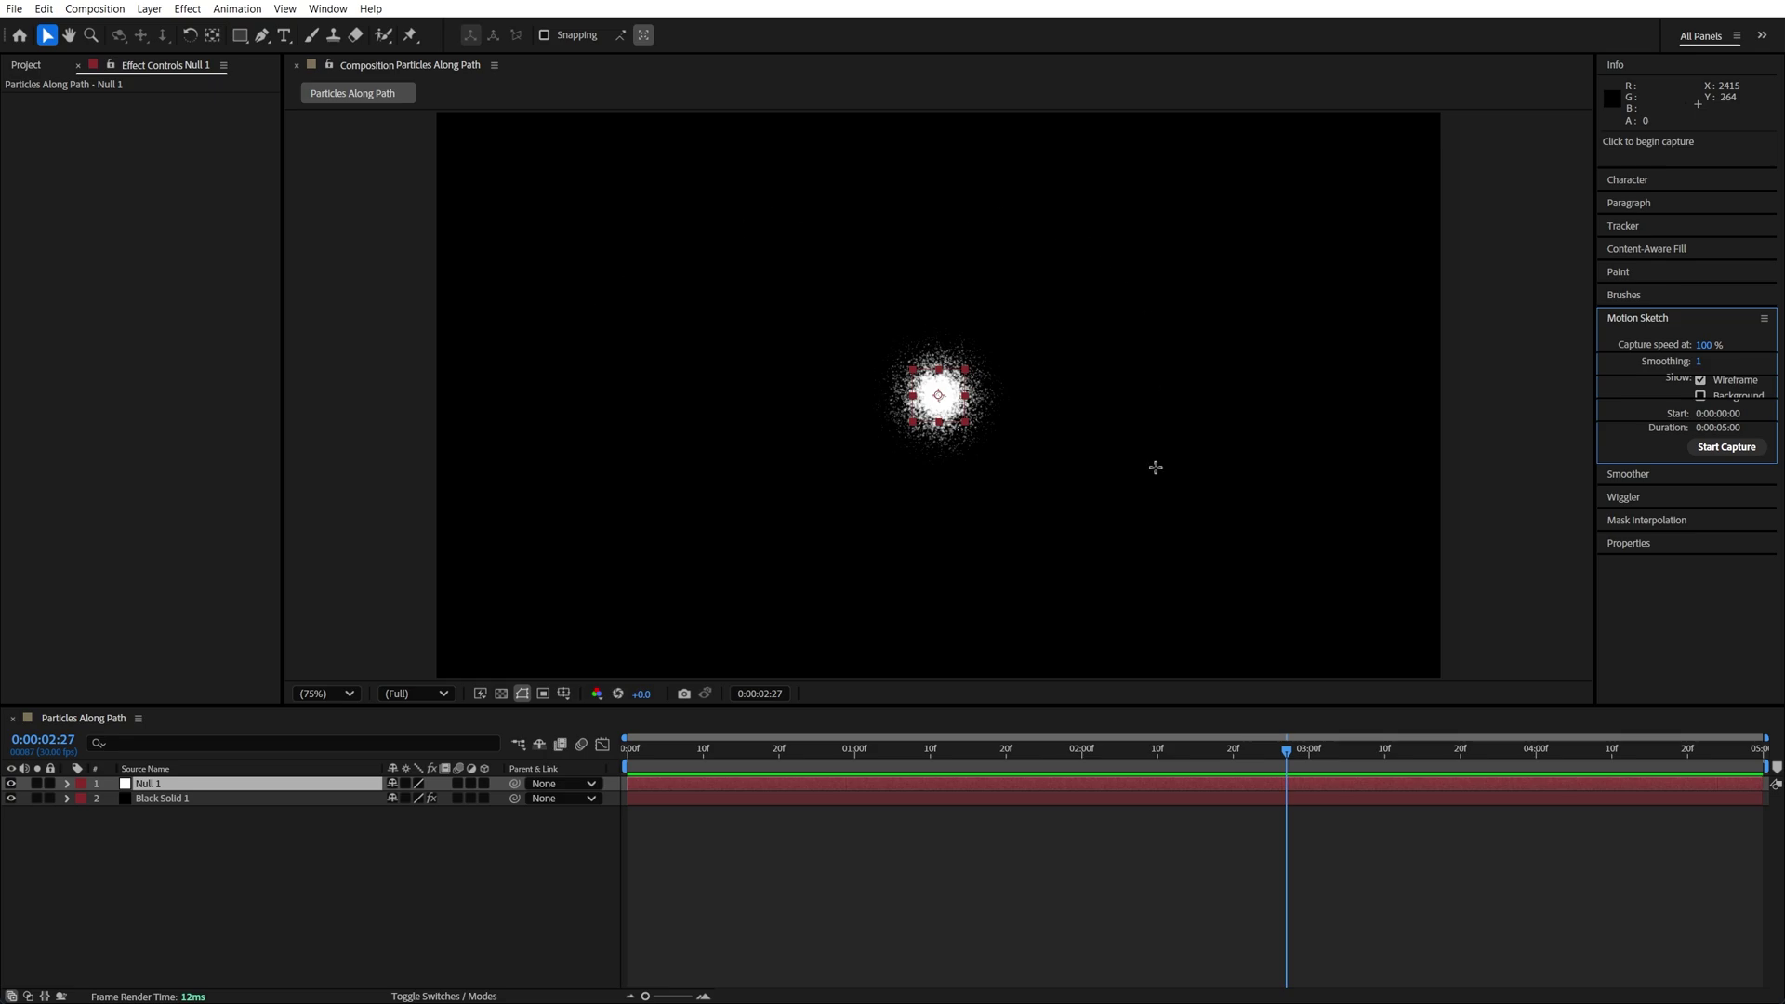
drag(384, 363, 1006, 287)
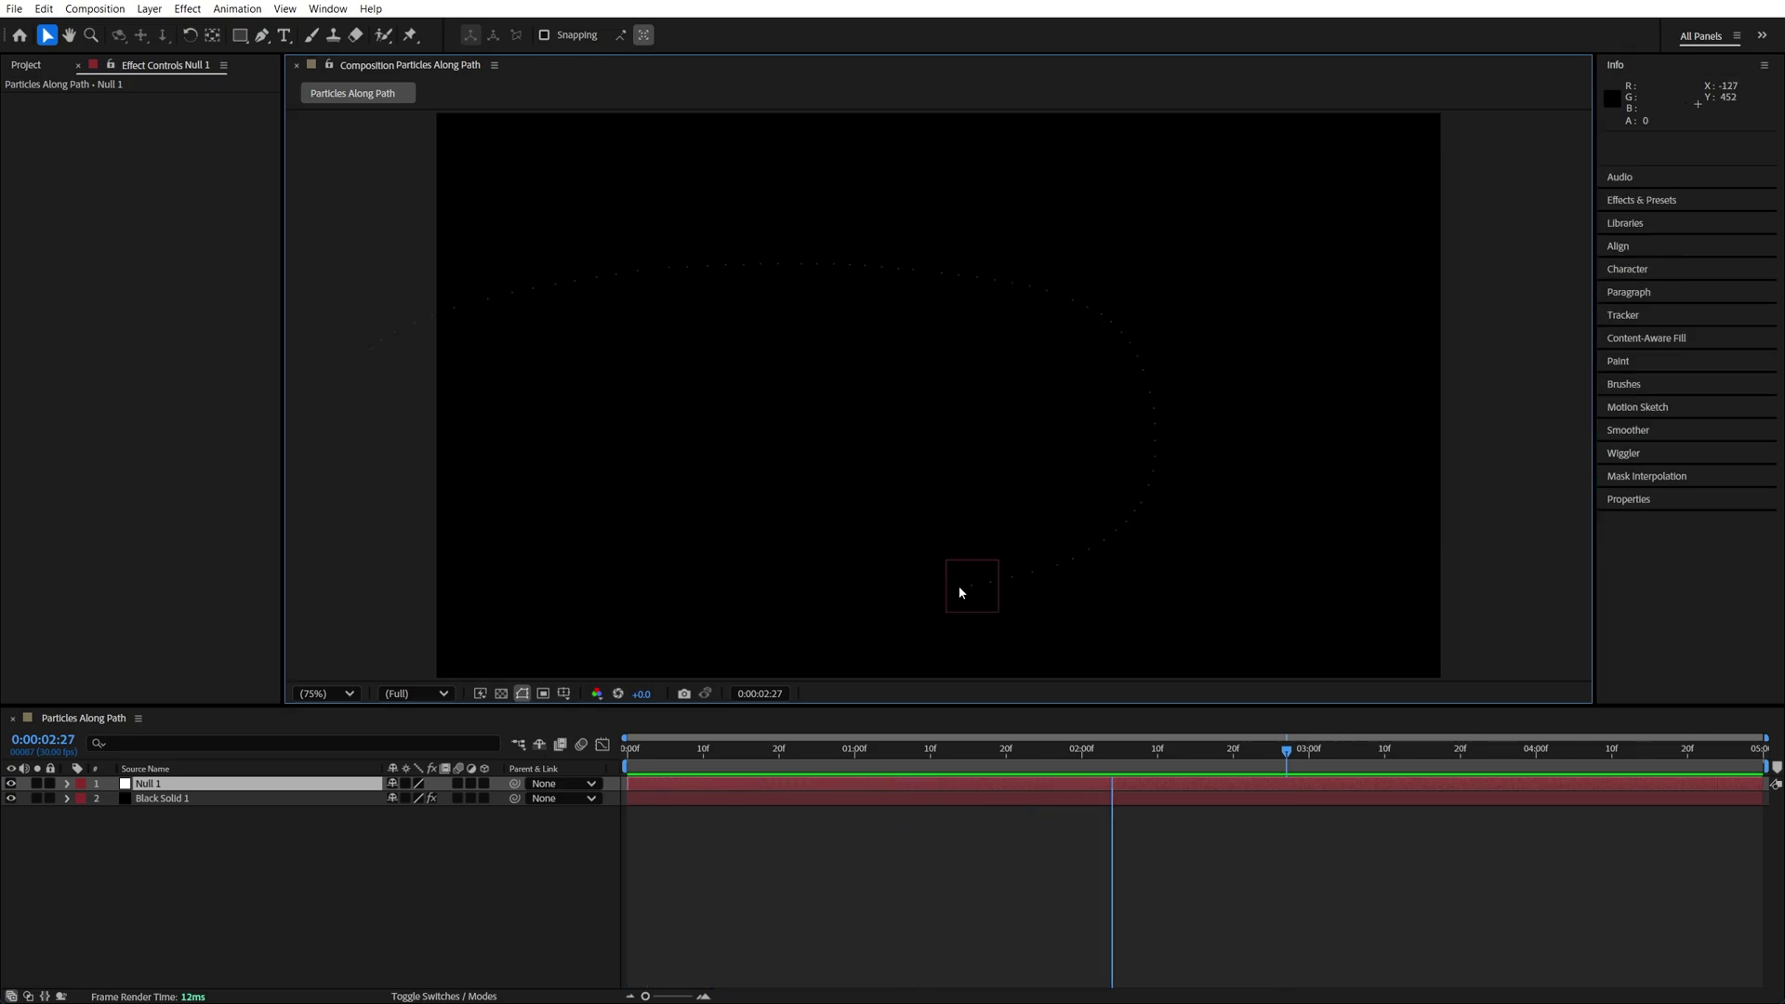
mouse_move(1005, 287)
mouse_down()
mouse_move(915, 204)
mouse_move(1529, 300)
mouse_up()
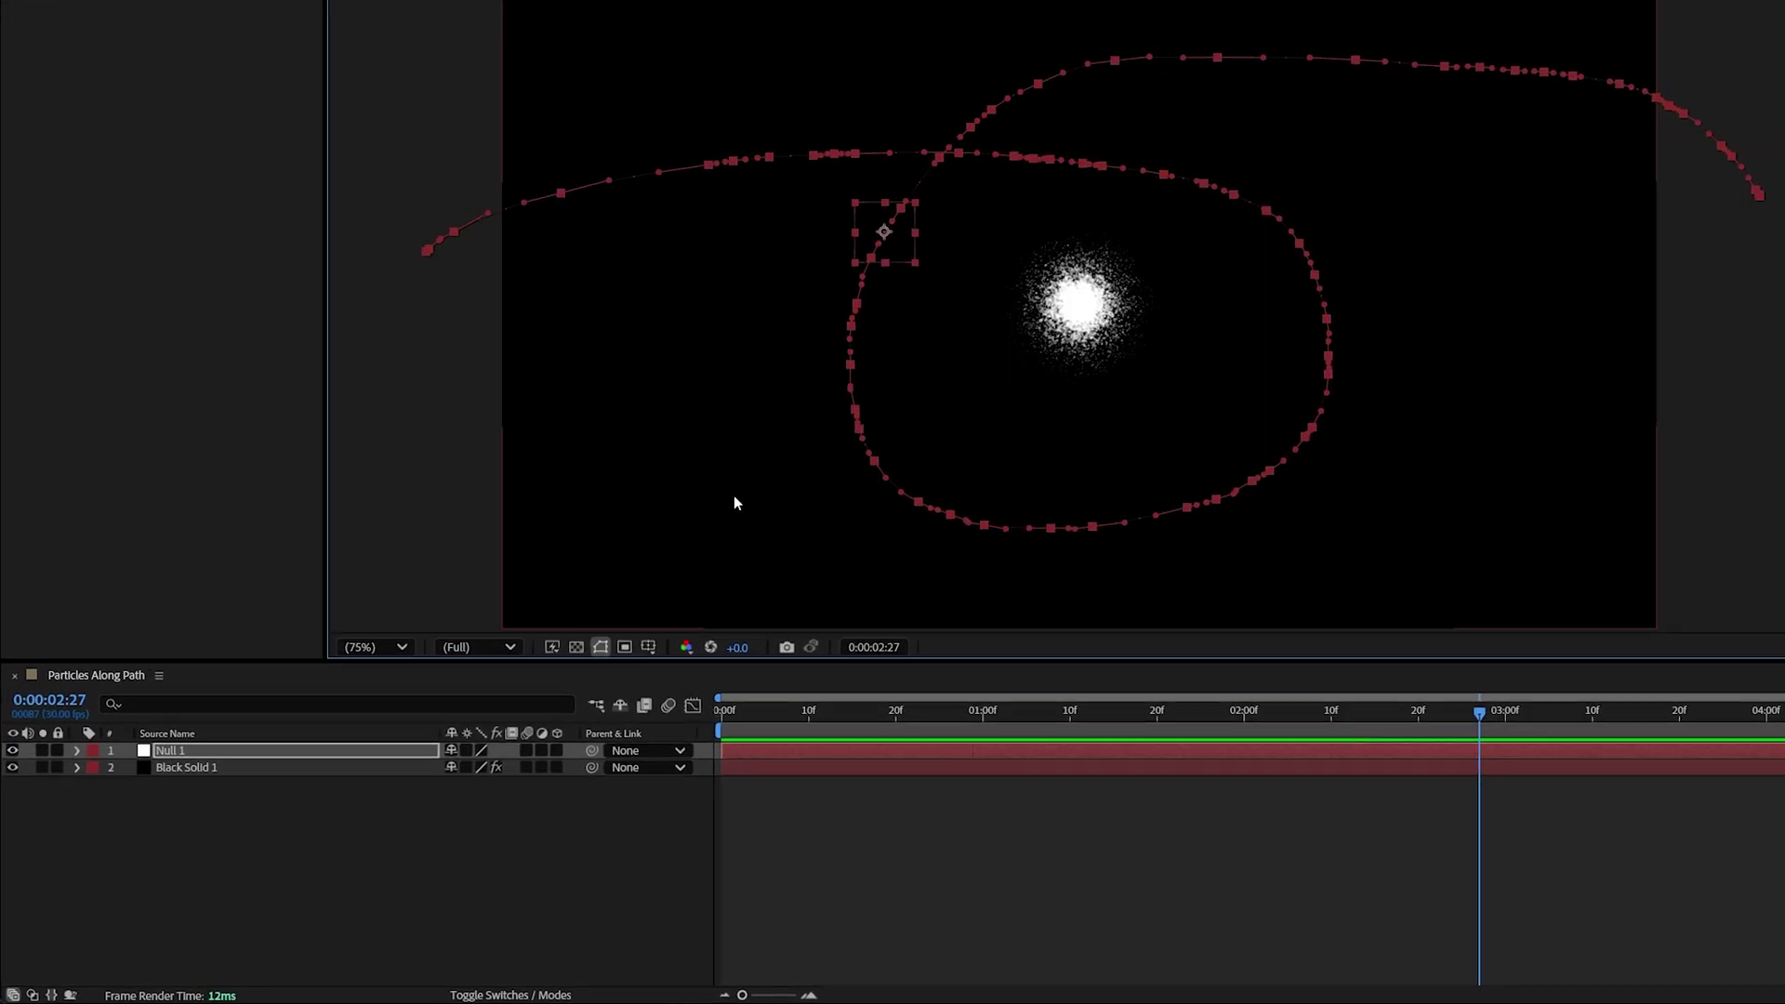
- Set Null 1's Position keyframes to Rove Across Time and drag the last one to 0:00:05:00
click(88, 718)
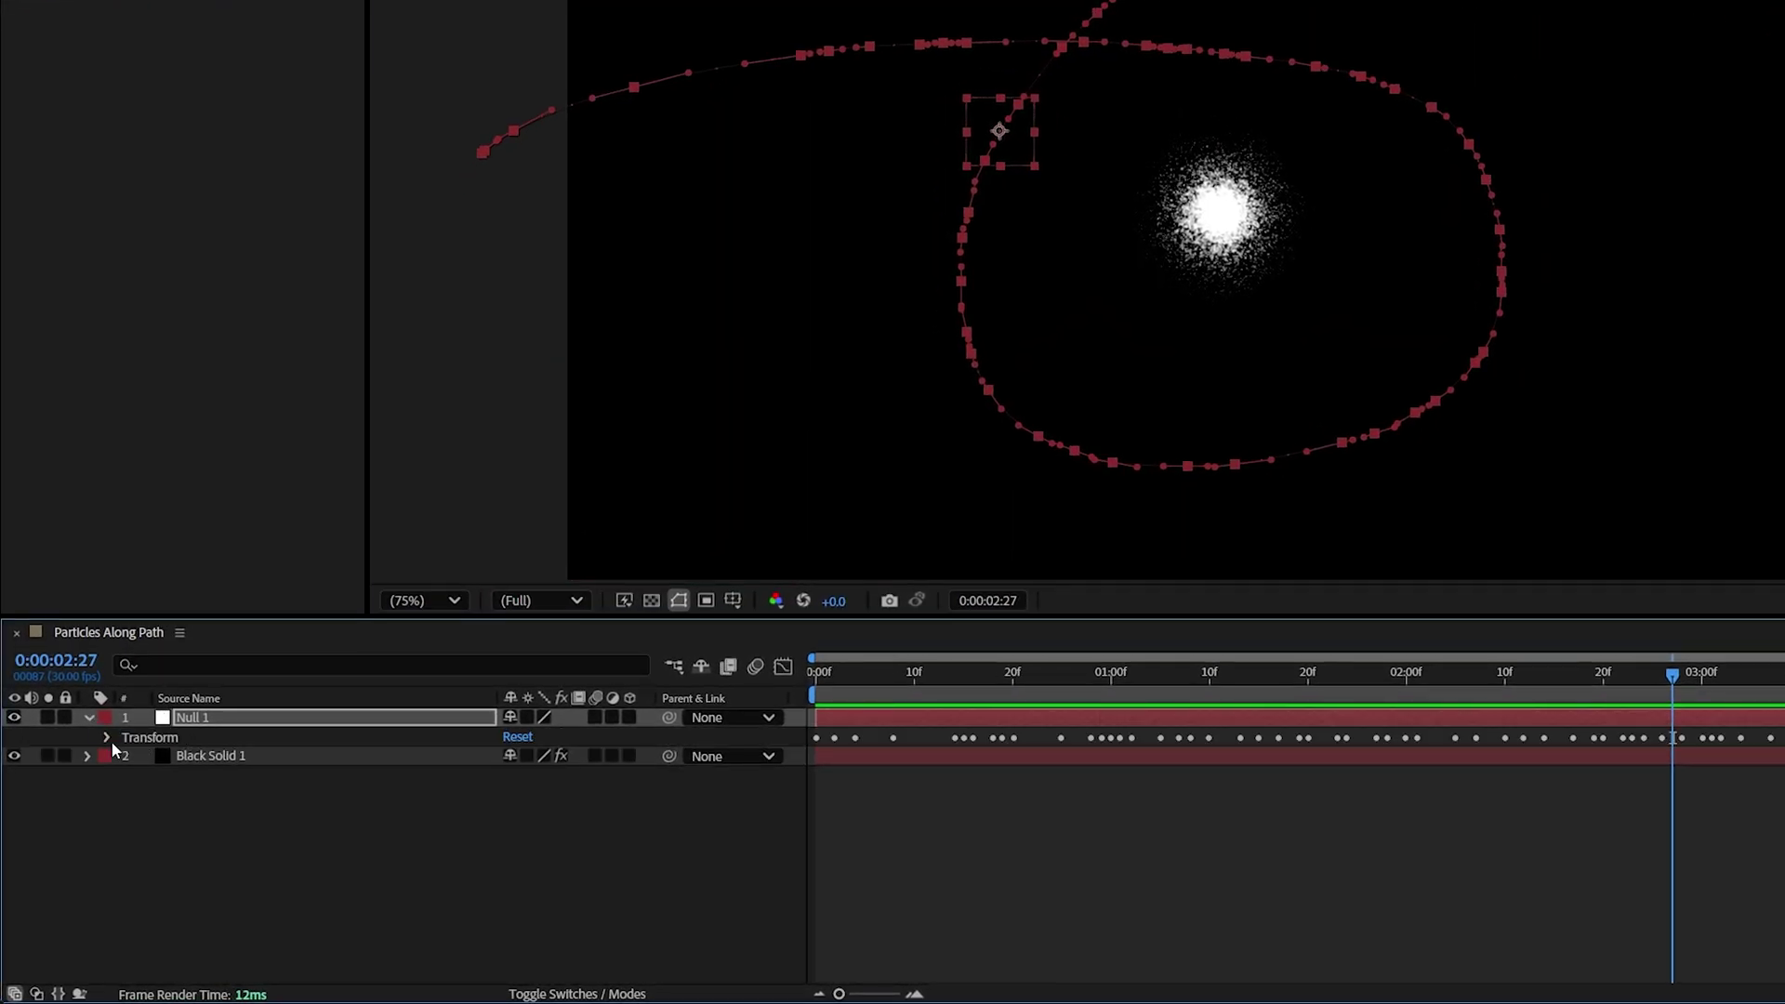
click(106, 737)
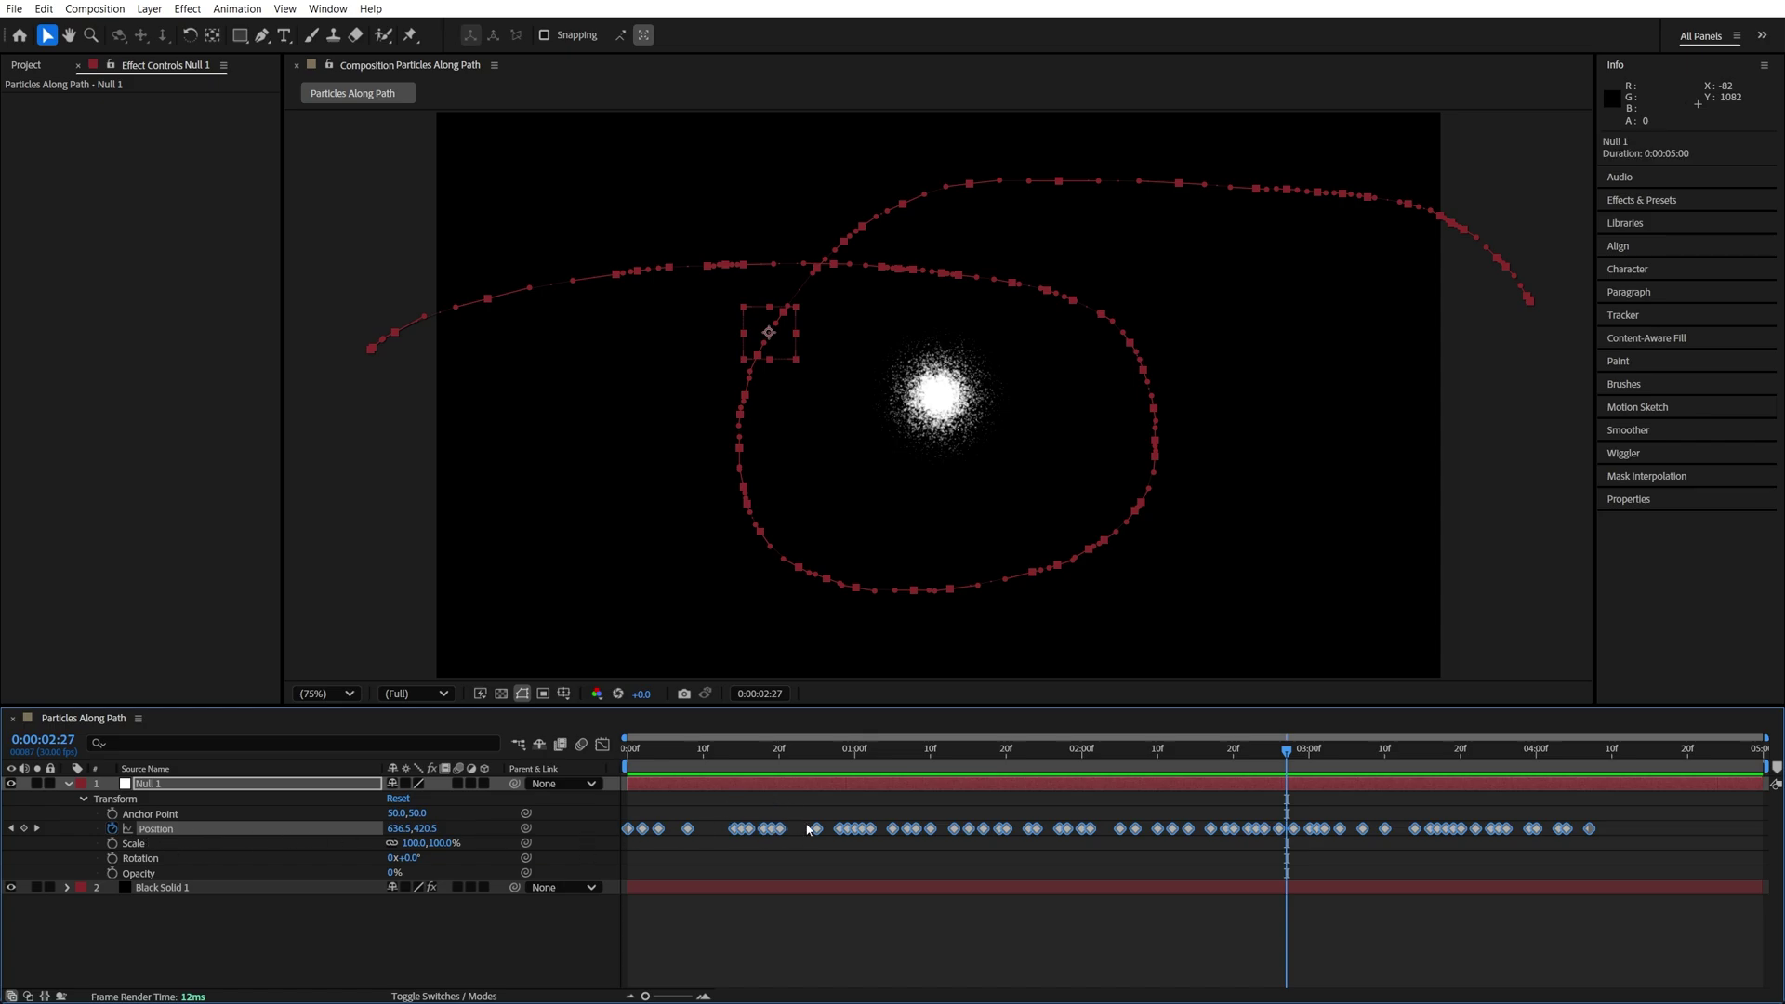
right_click(848, 834)
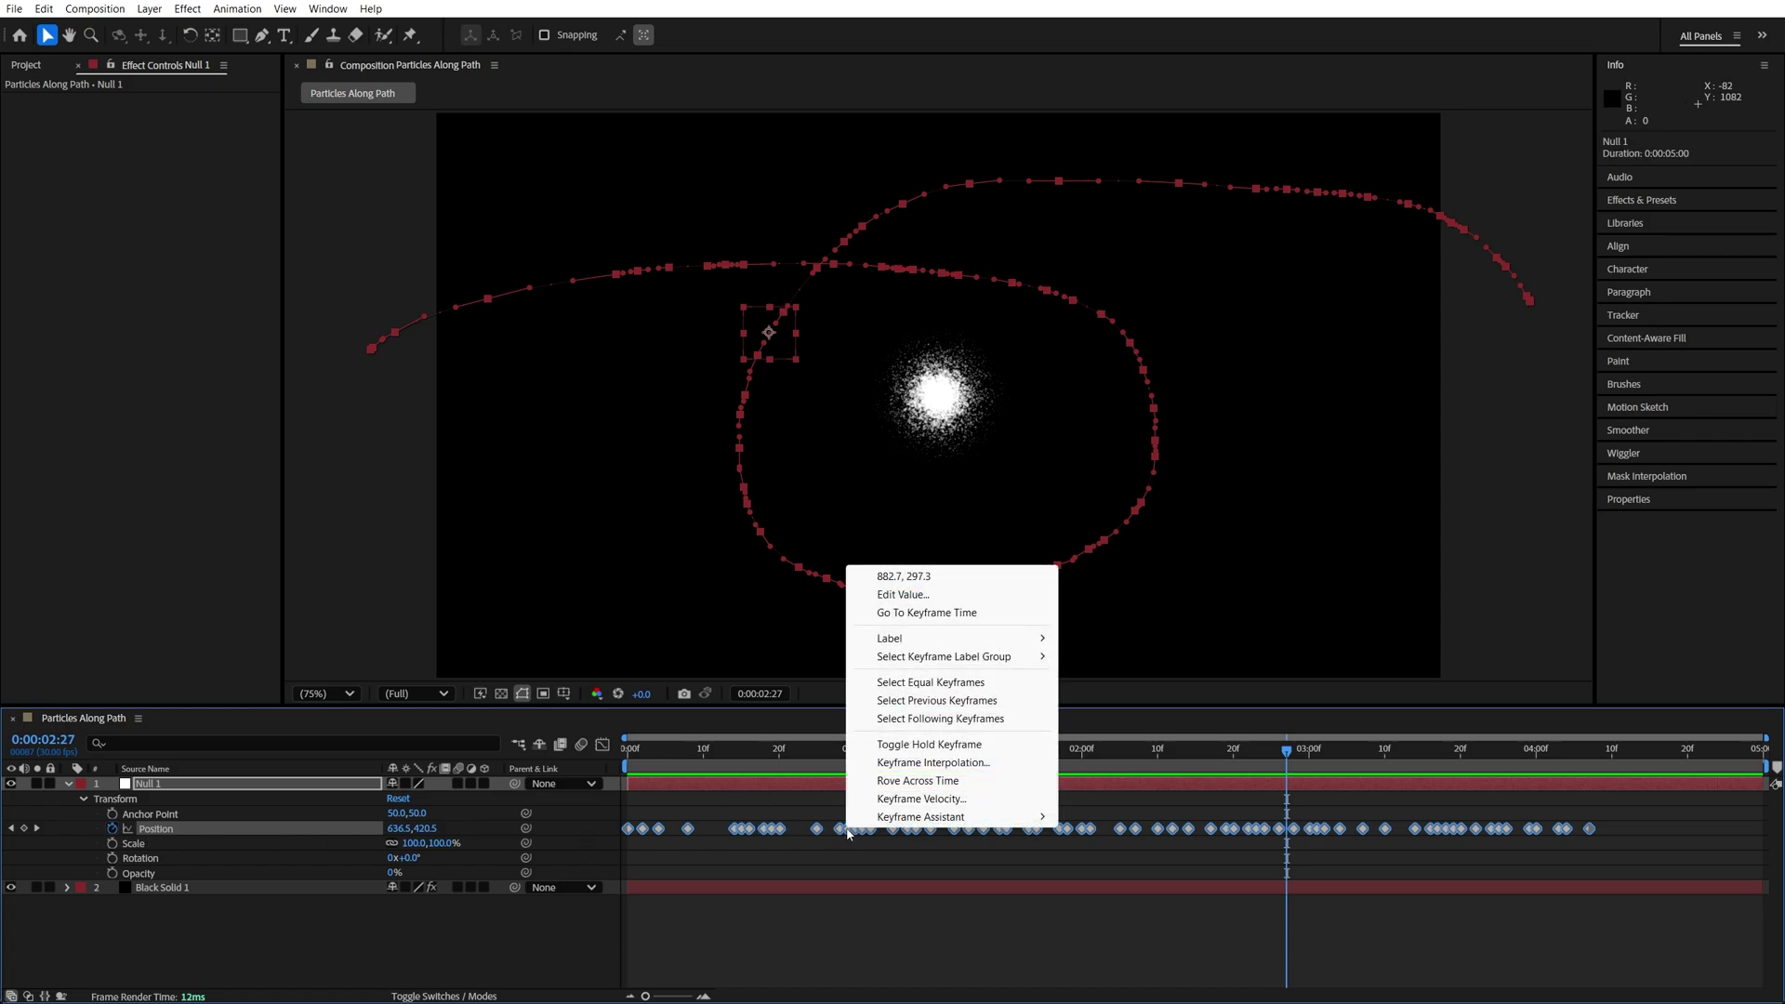
click(928, 782)
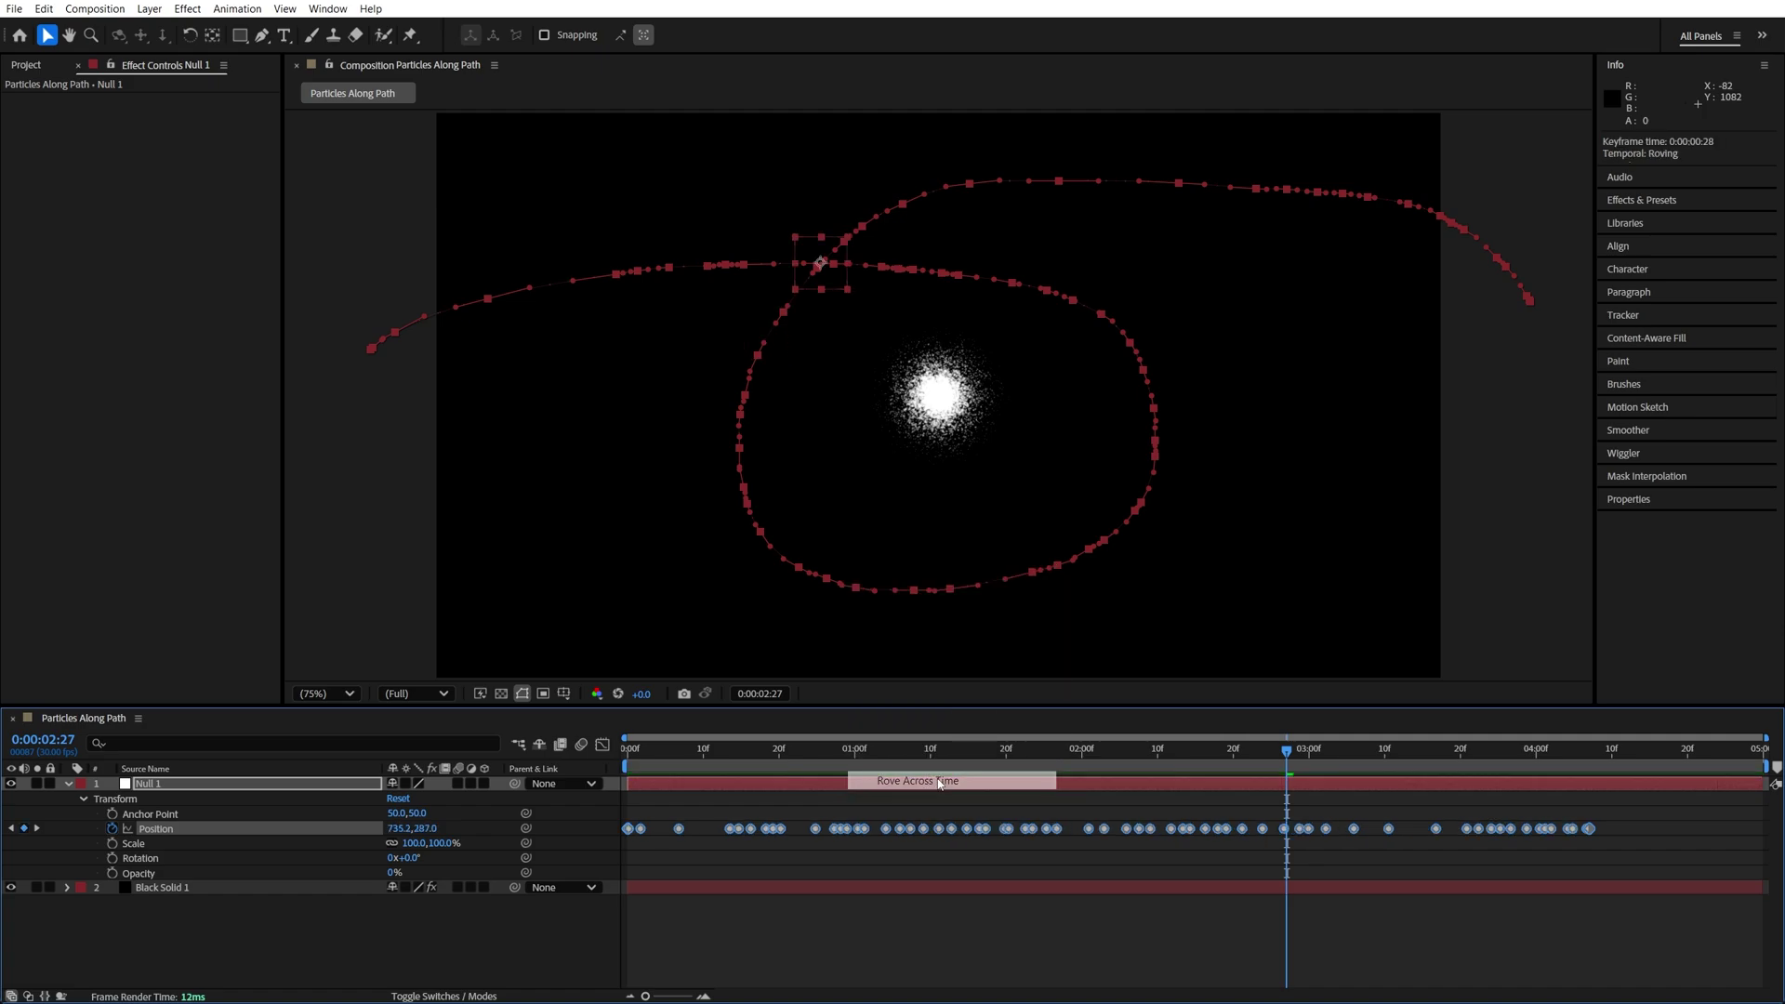
click(1134, 857)
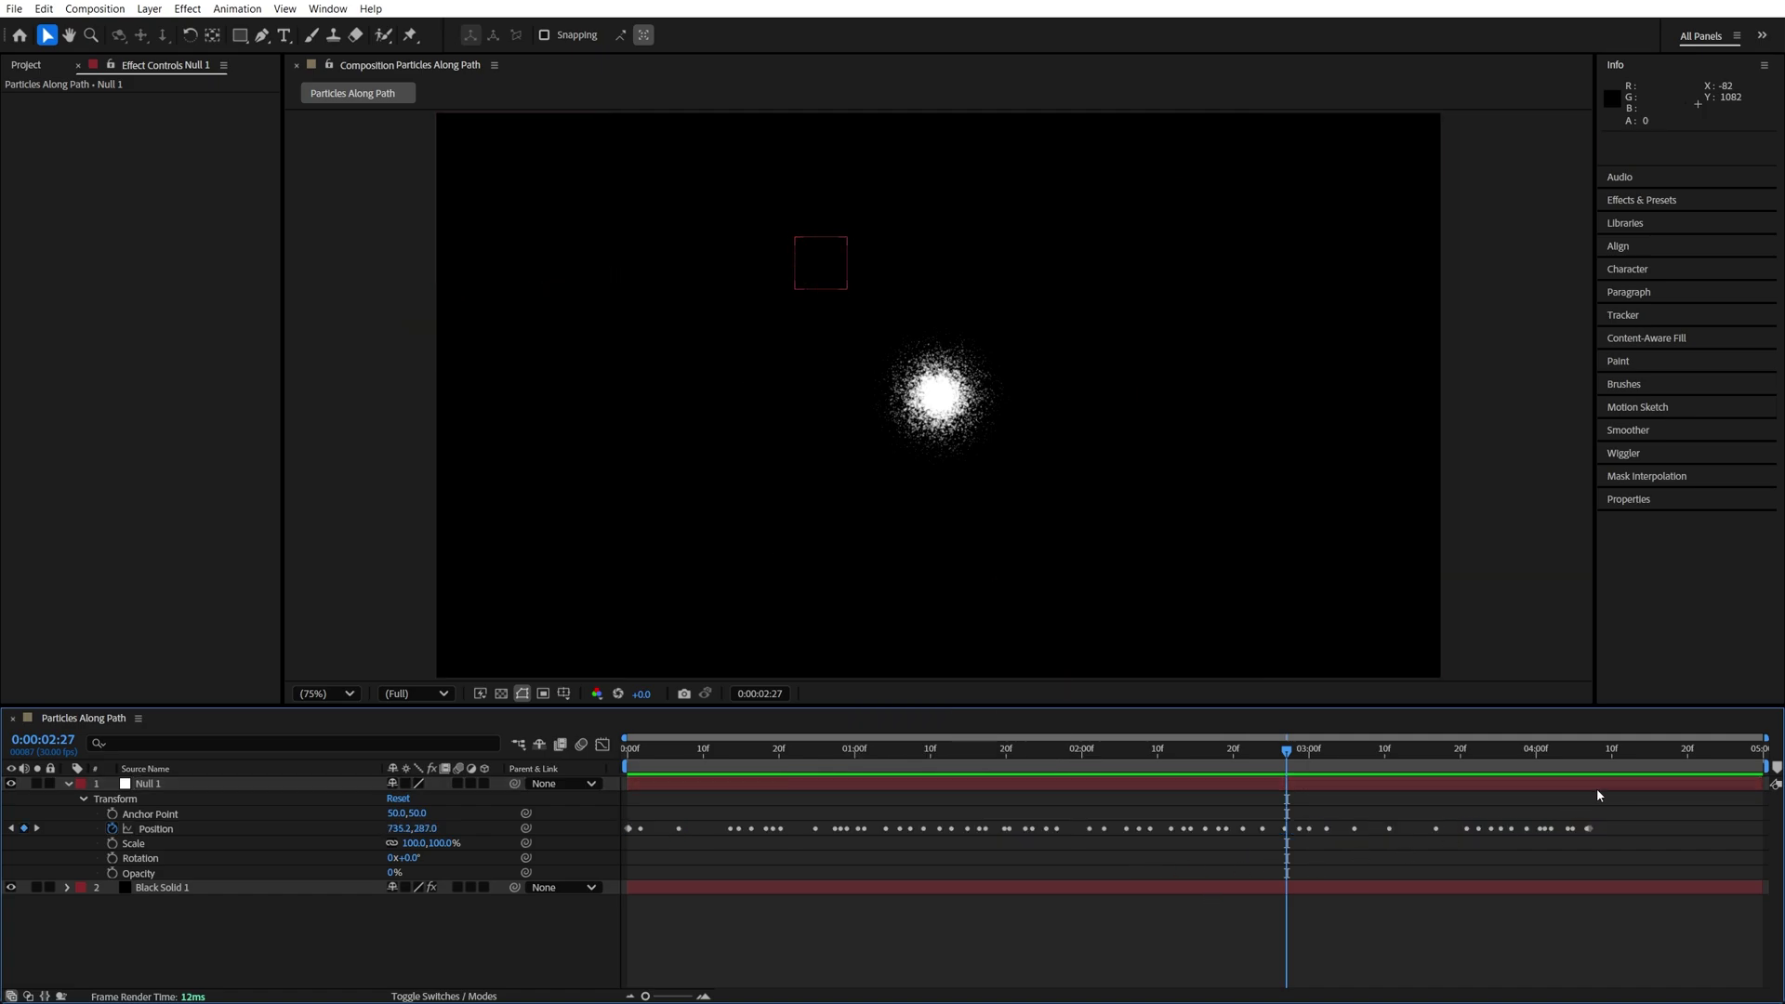
drag(1588, 829, 1760, 832)
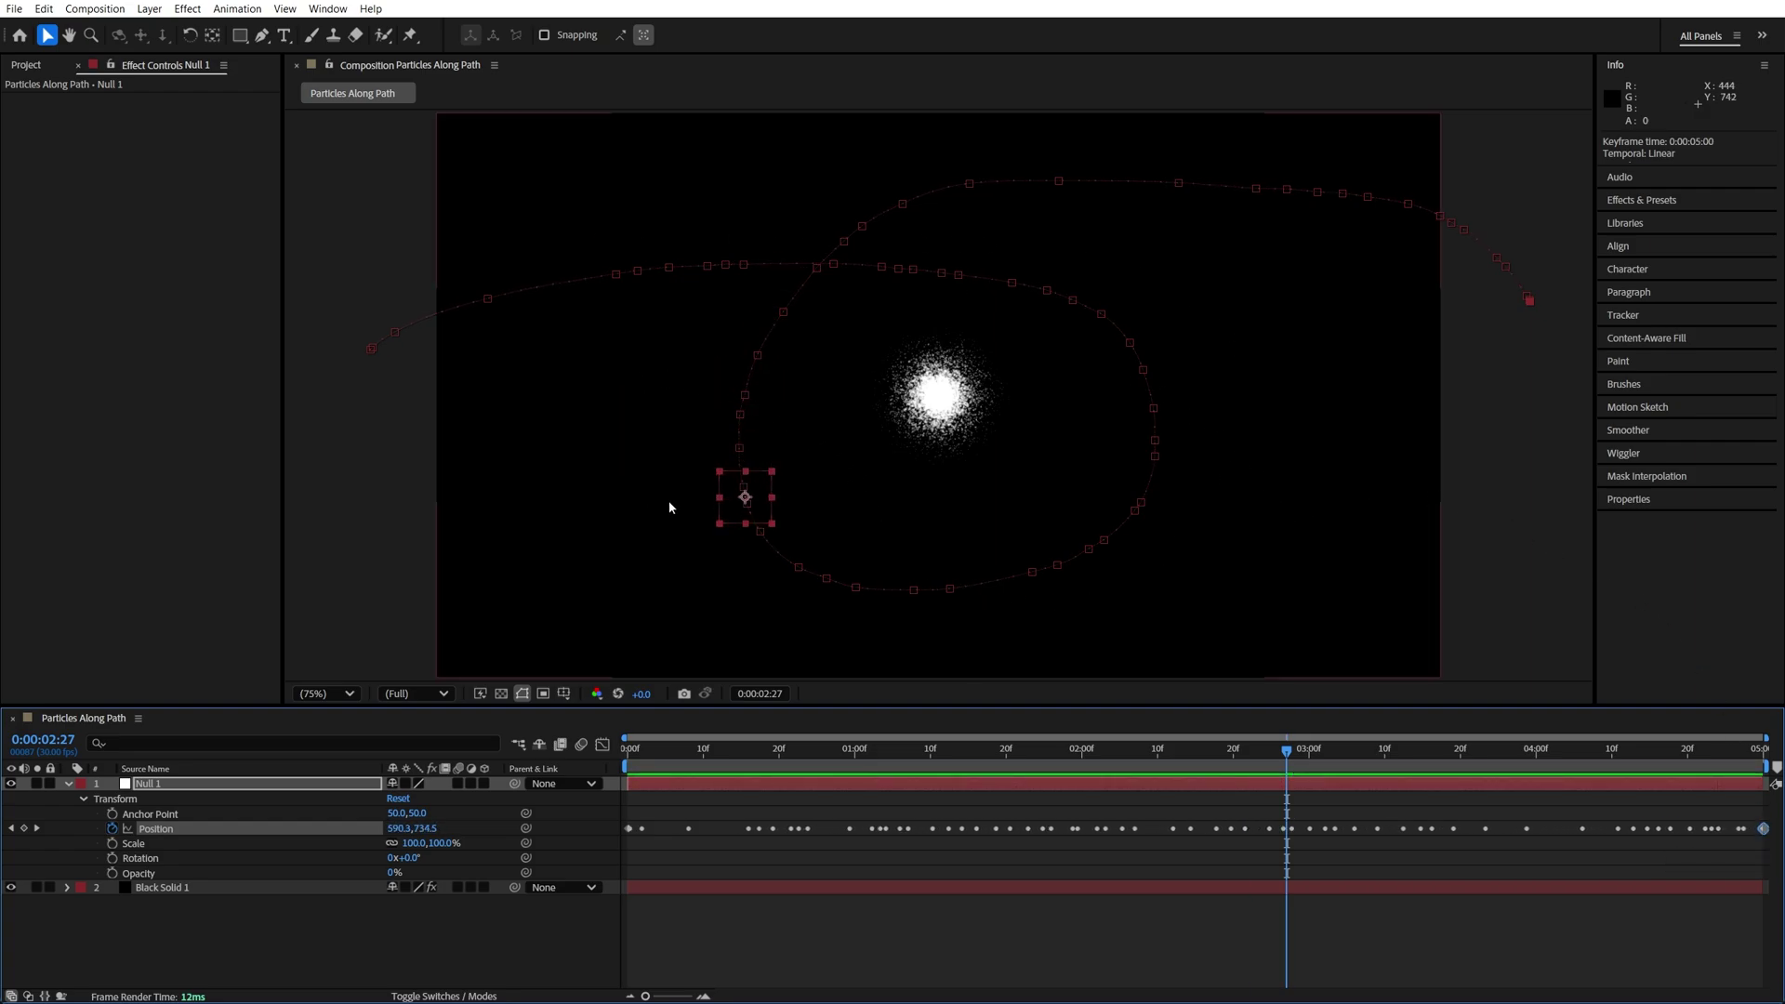
- Undo the Motion Sketch and draw a curved looping mask on Null 1 with the Pen tool
key(ctrl+z)
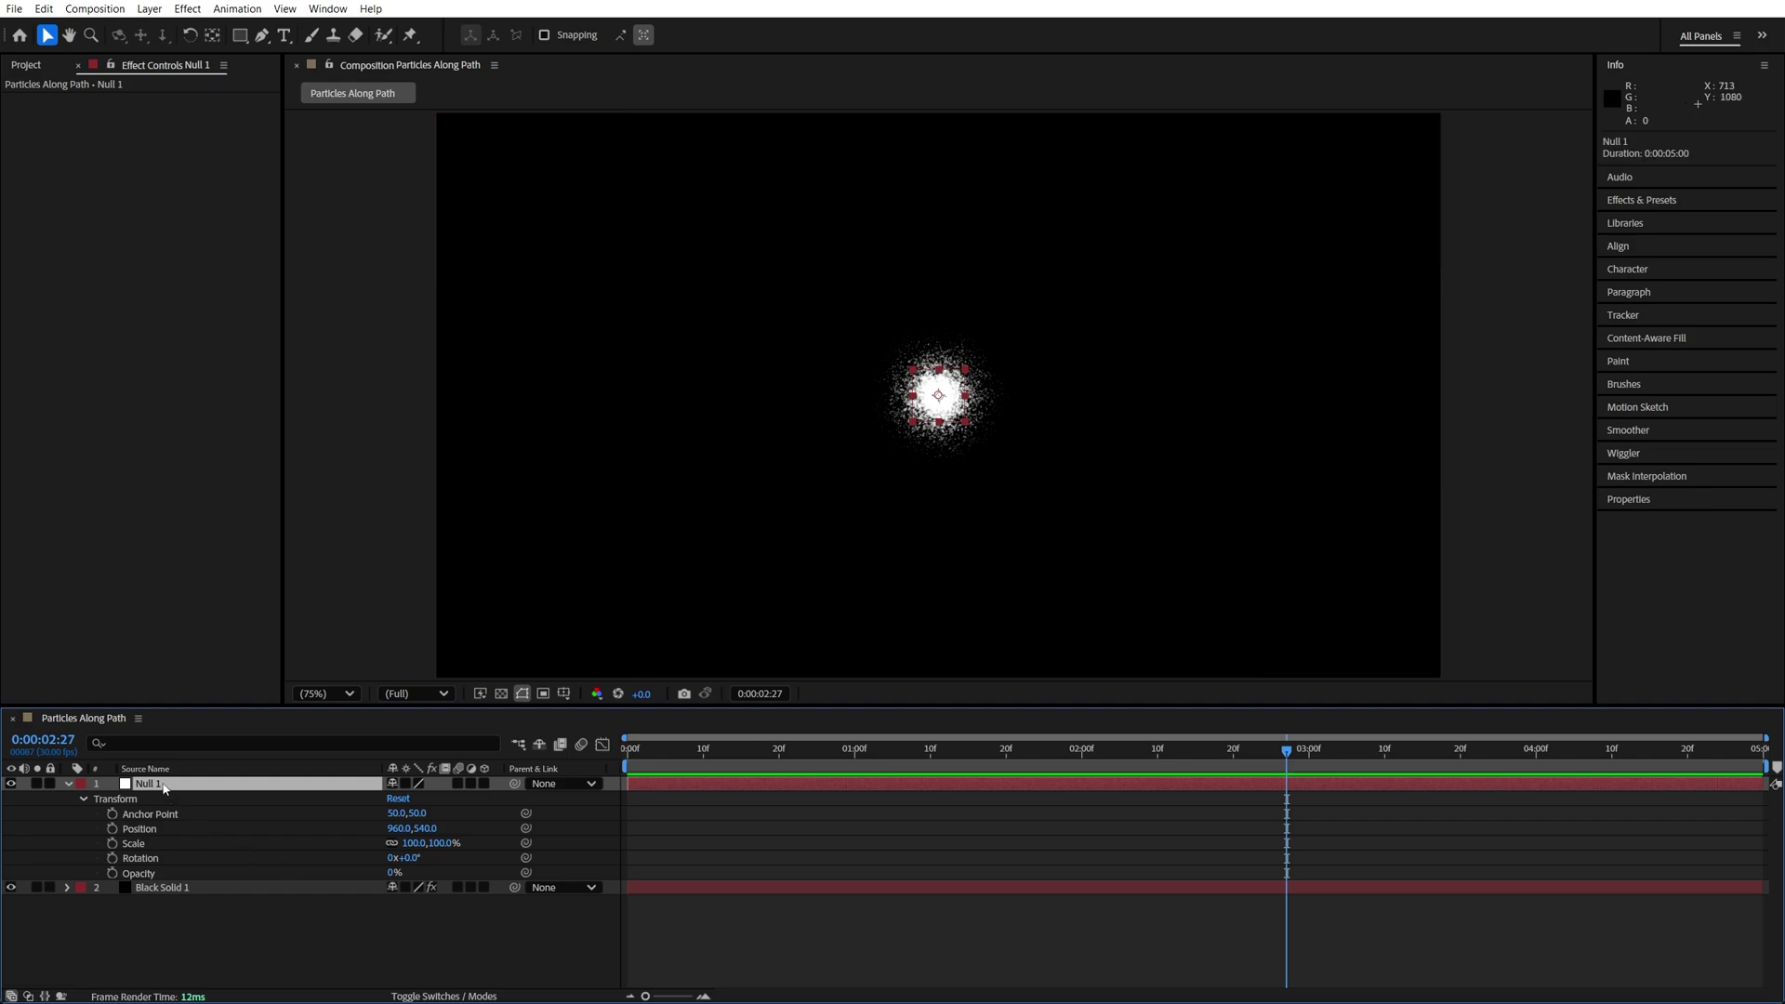
key(g)
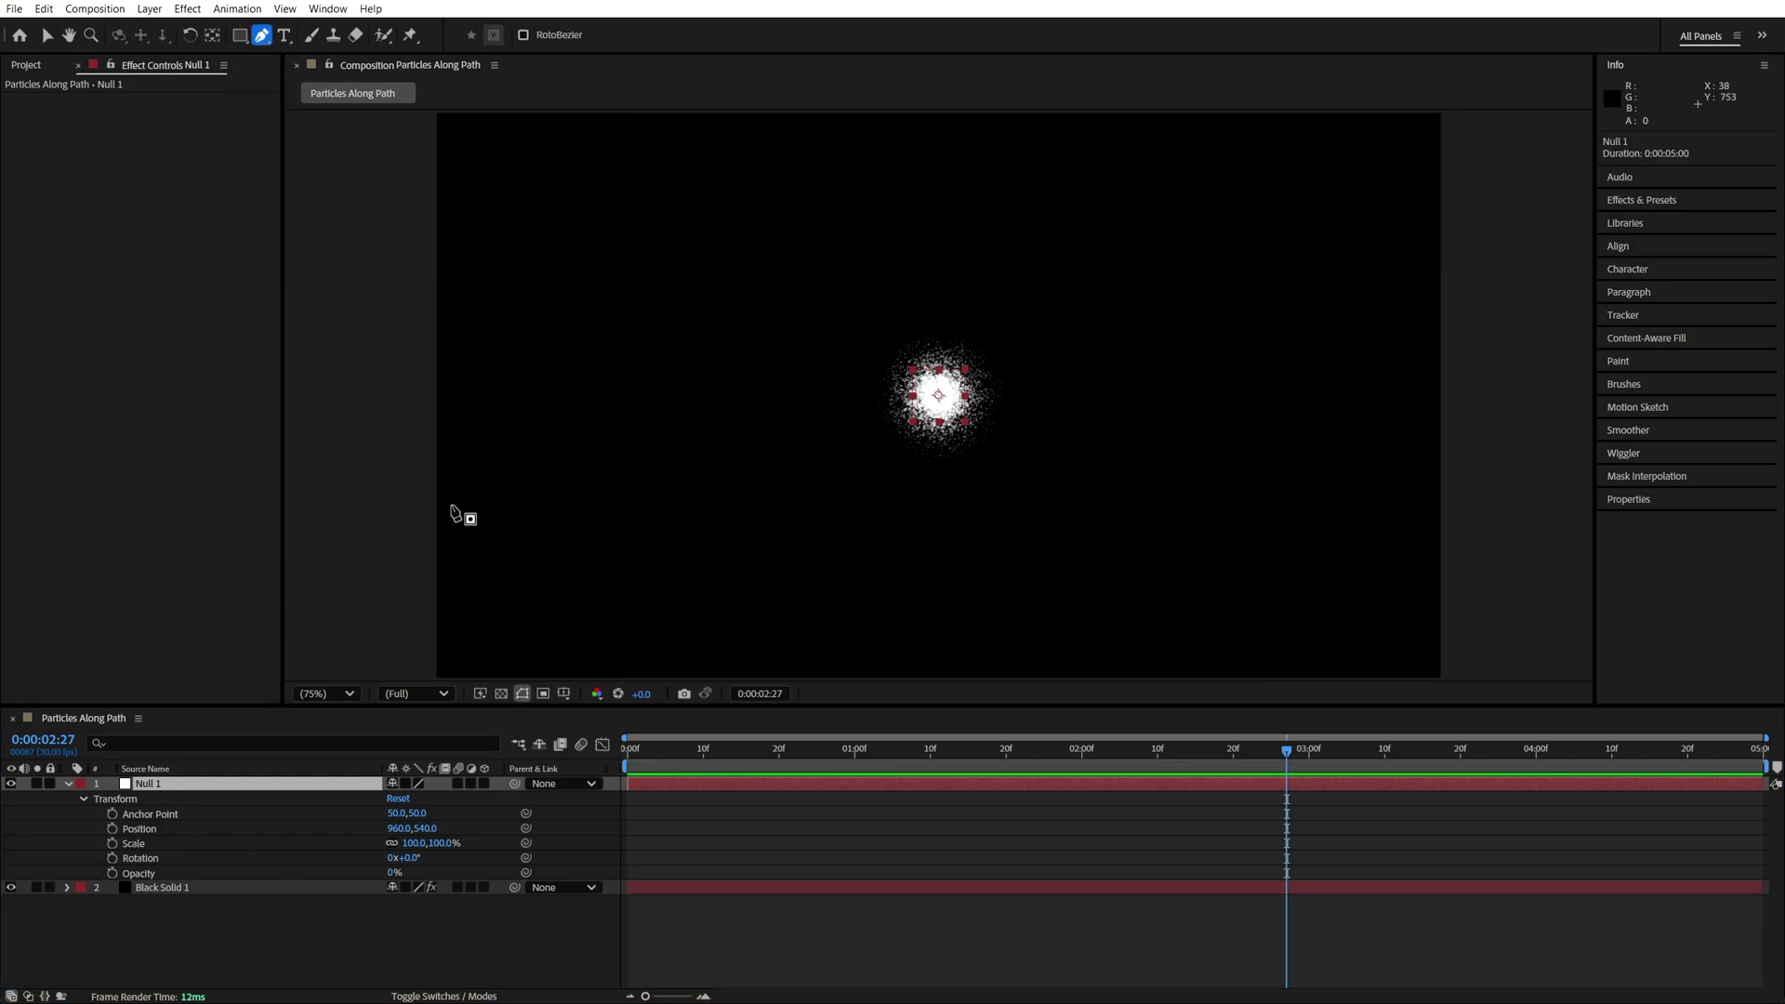
click(381, 433)
drag(1323, 306, 1421, 375)
click(1530, 516)
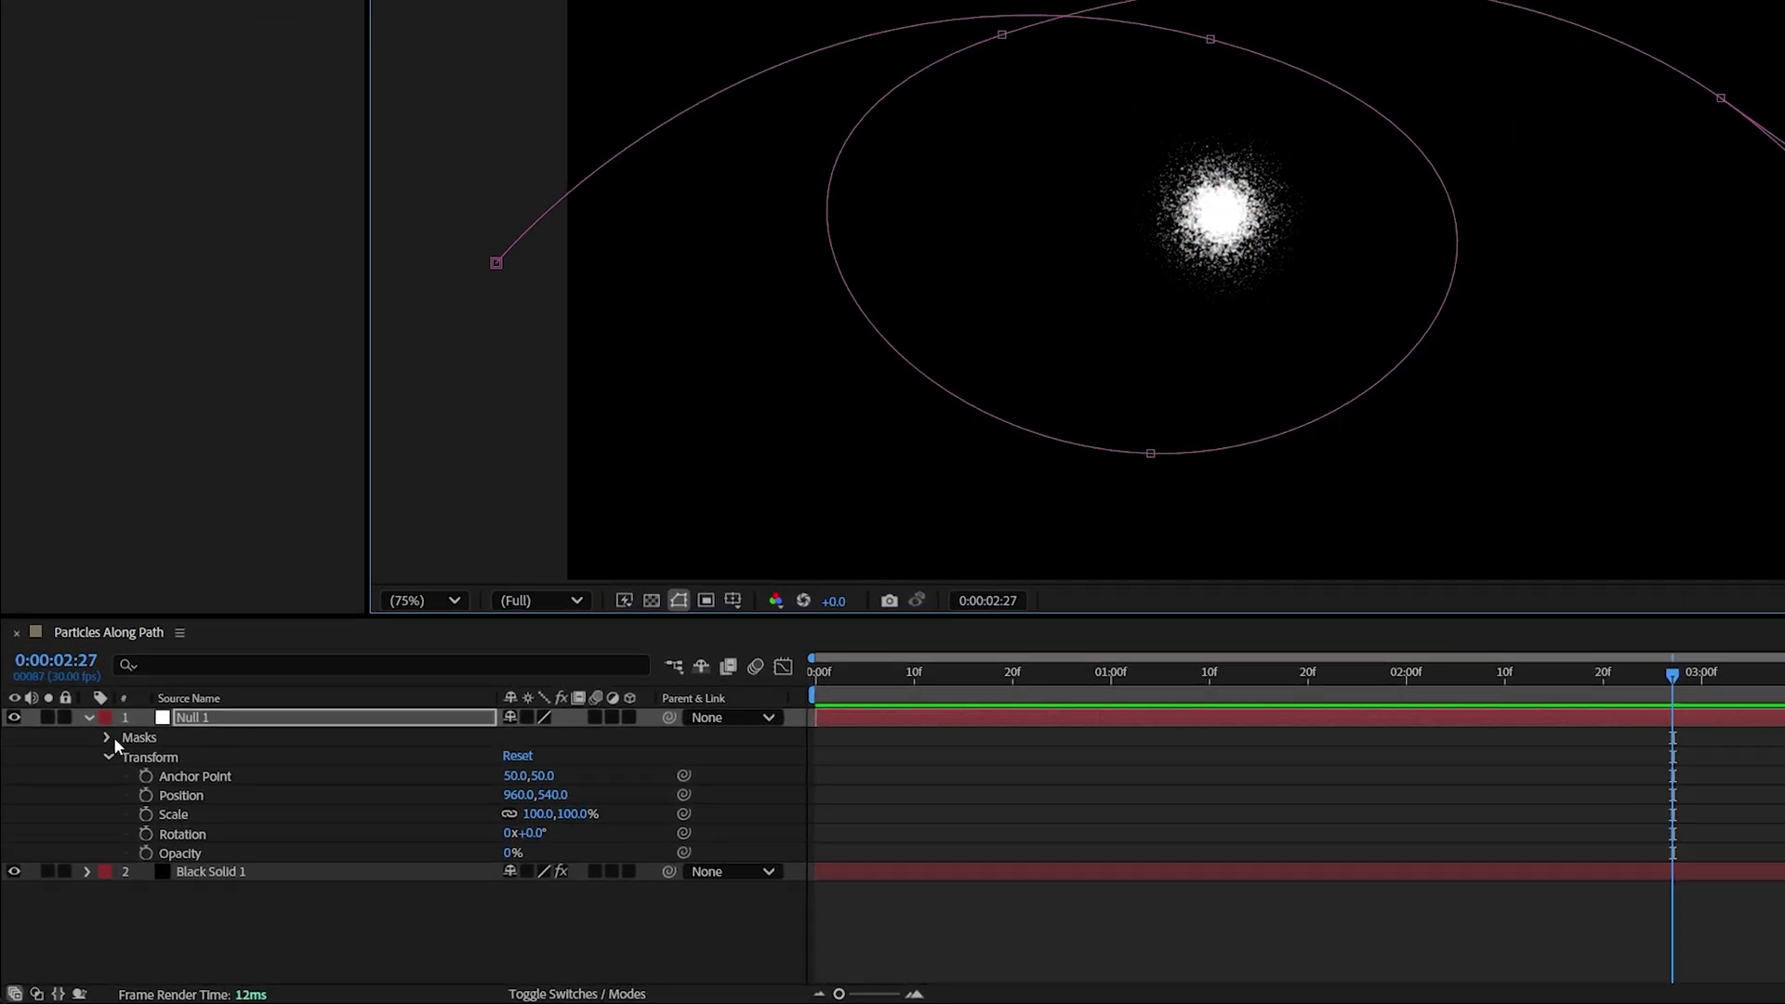
- Copy Mask 1's path and paste it into Null 1's Position at the composition start
click(82, 797)
click(127, 756)
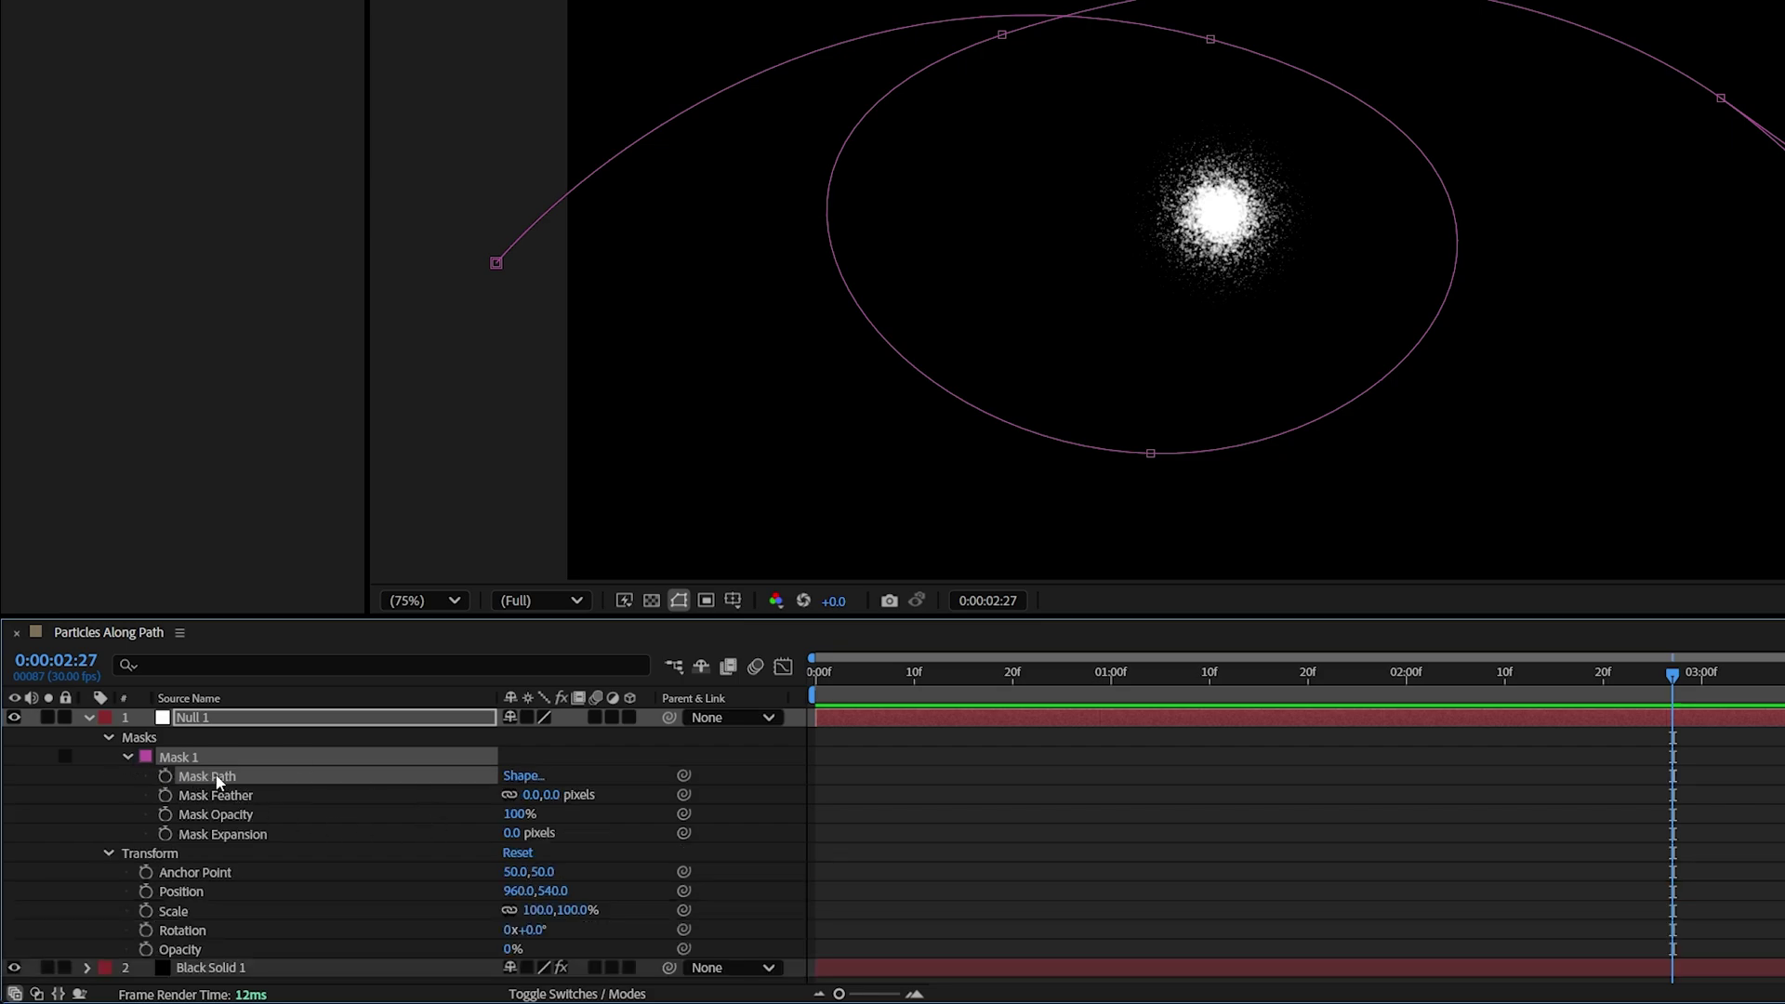
key(ctrl+c)
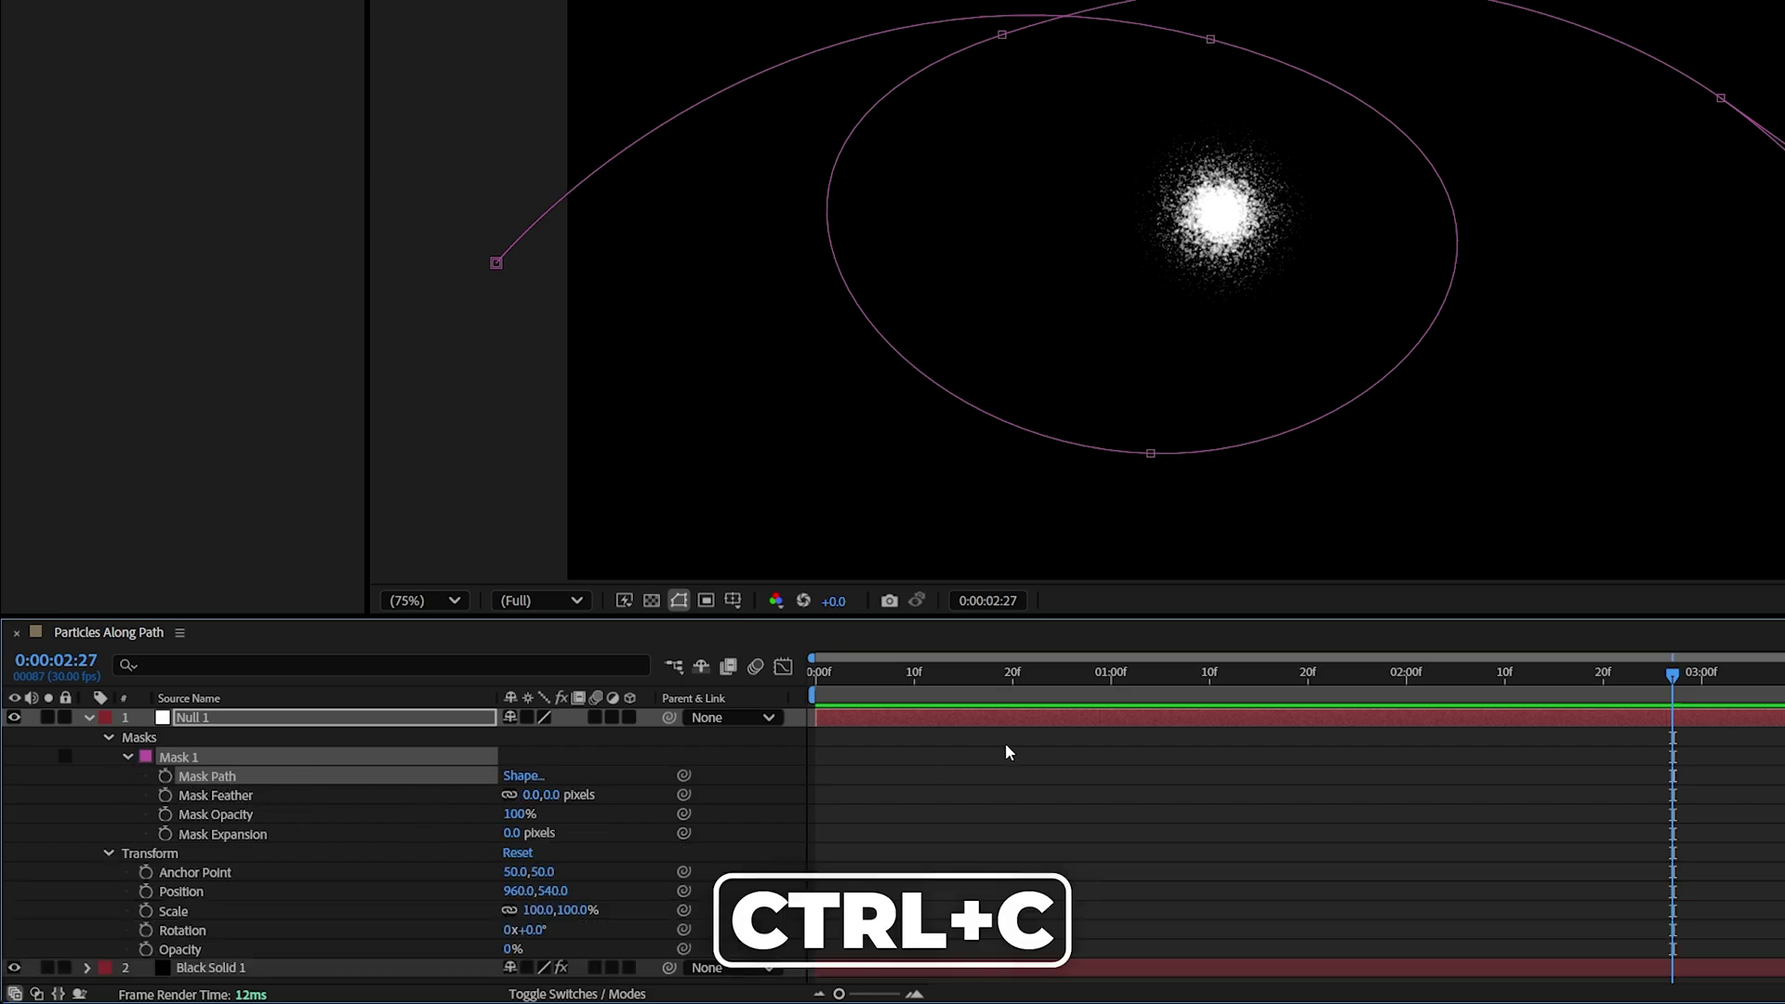
drag(1678, 673, 1278, 673)
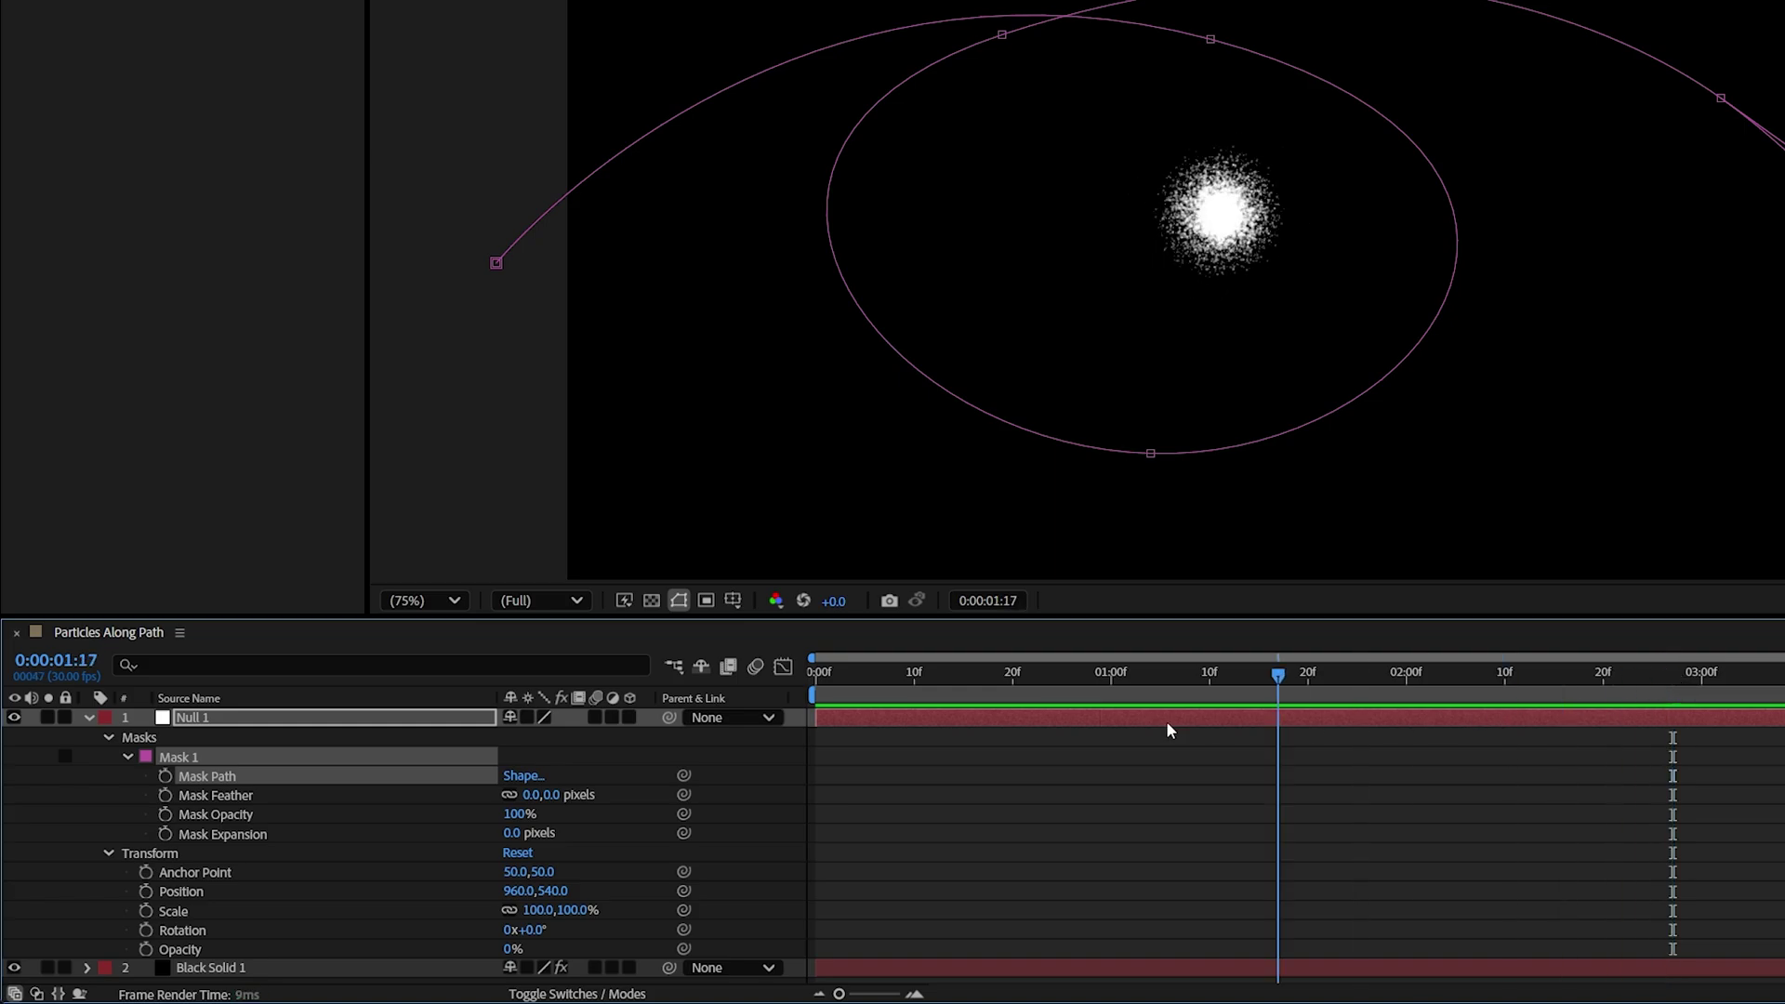
key(Home)
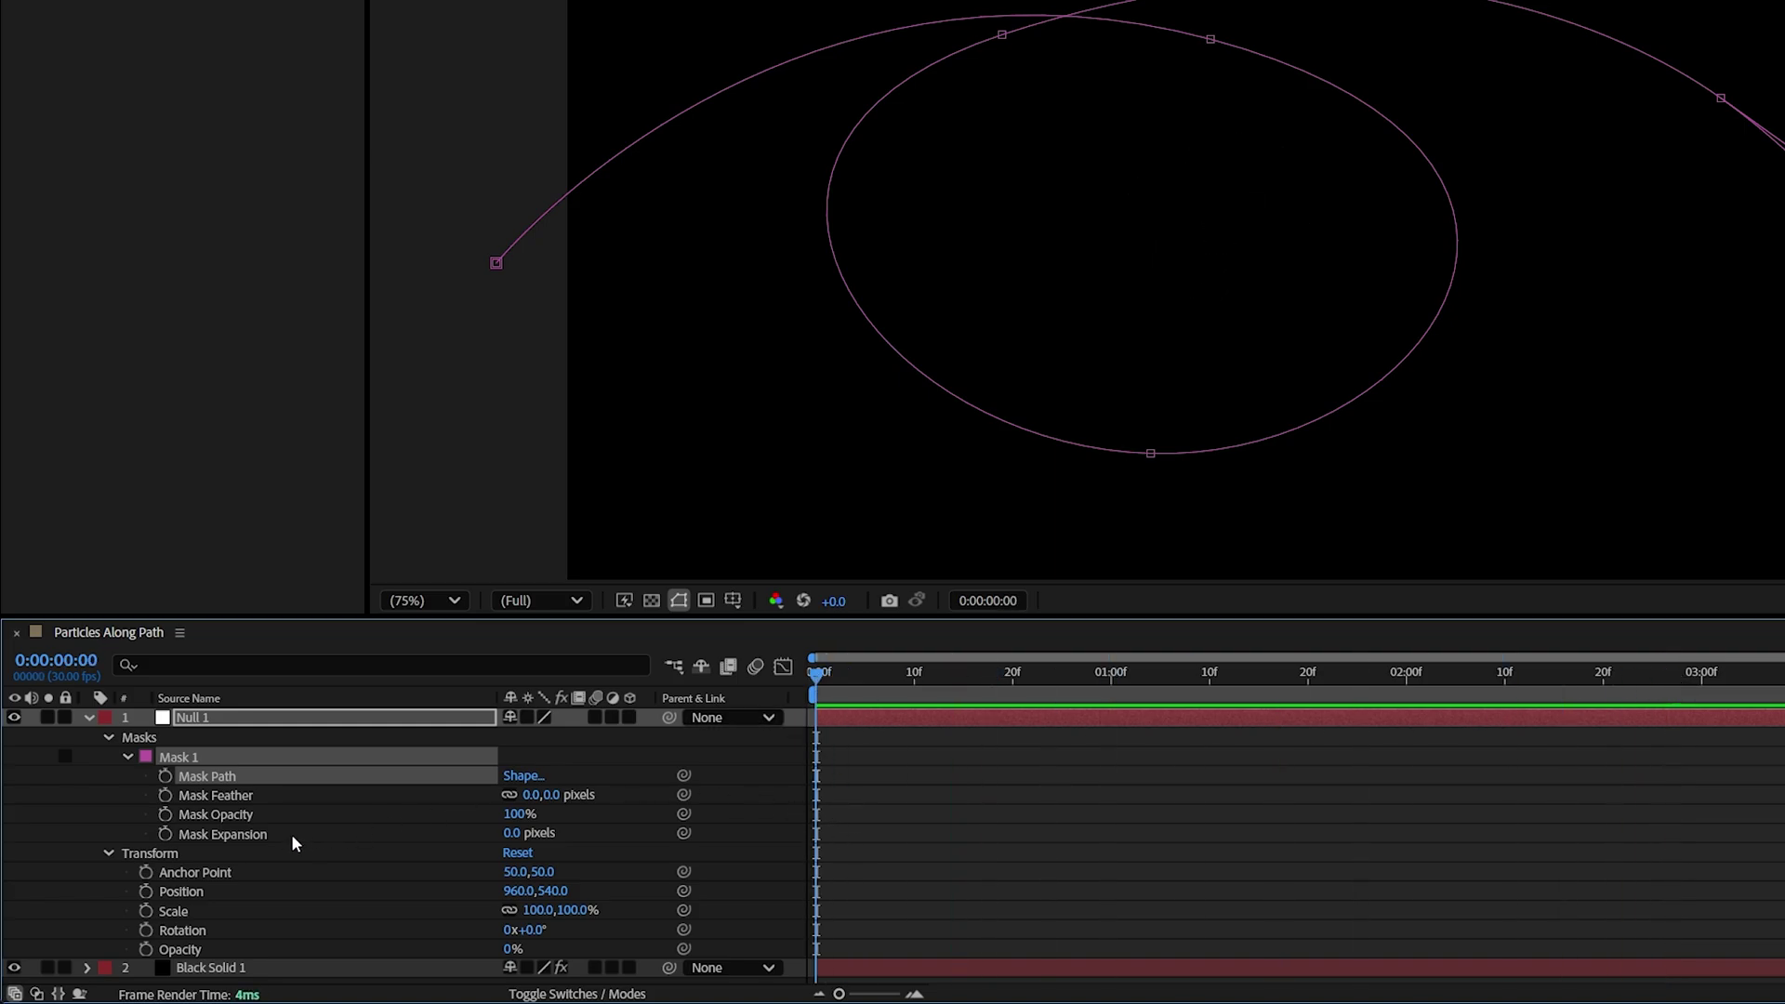
click(191, 891)
key(ctrl+v)
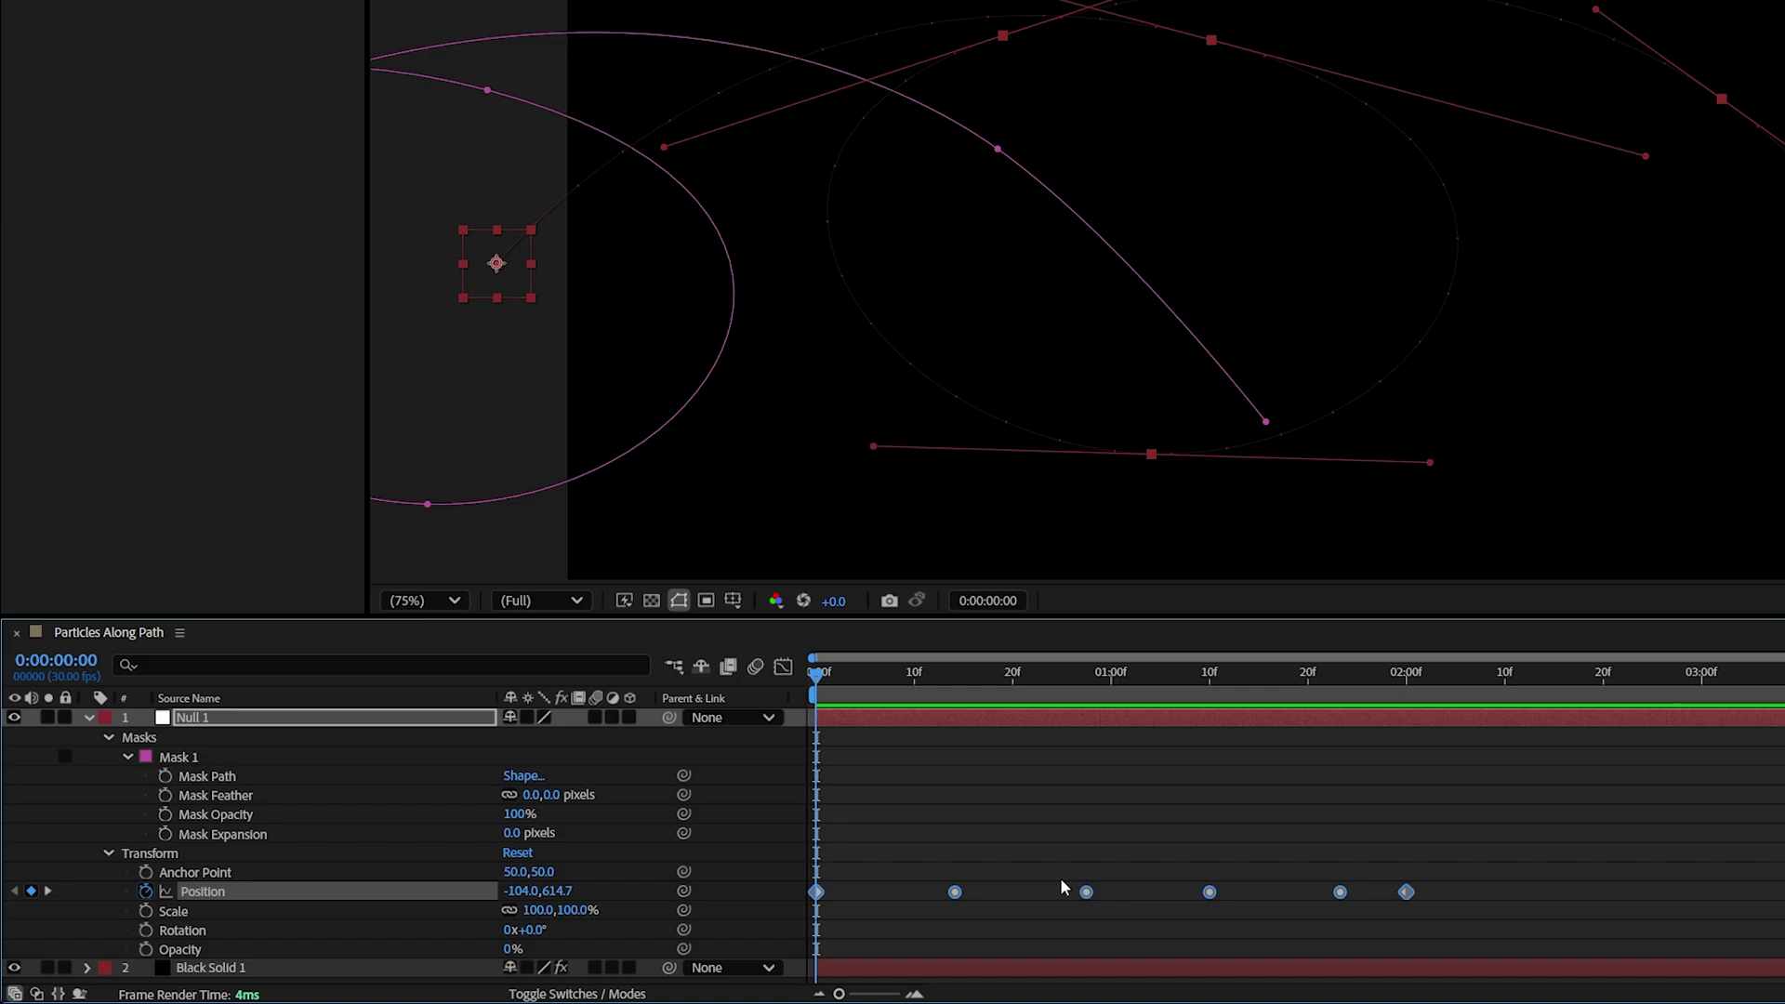
- Stretch the last Position keyframe to 5:00 and delete Mask 1
right_click(1087, 899)
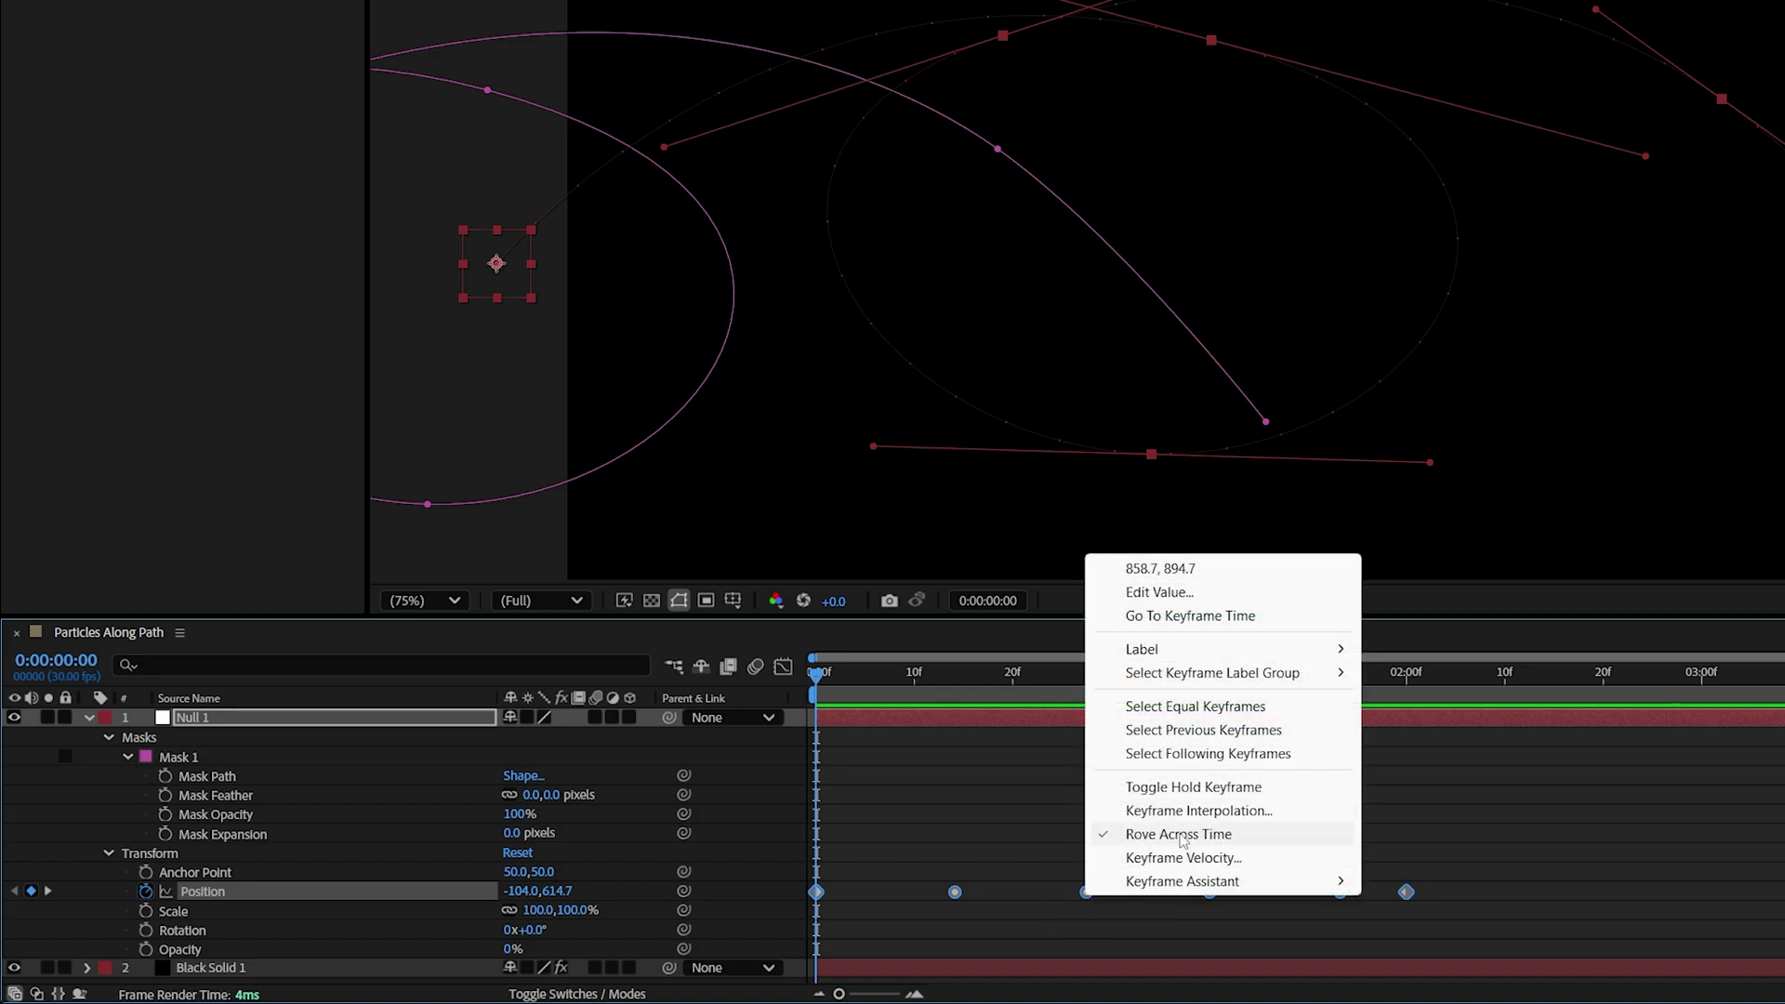
click(1031, 822)
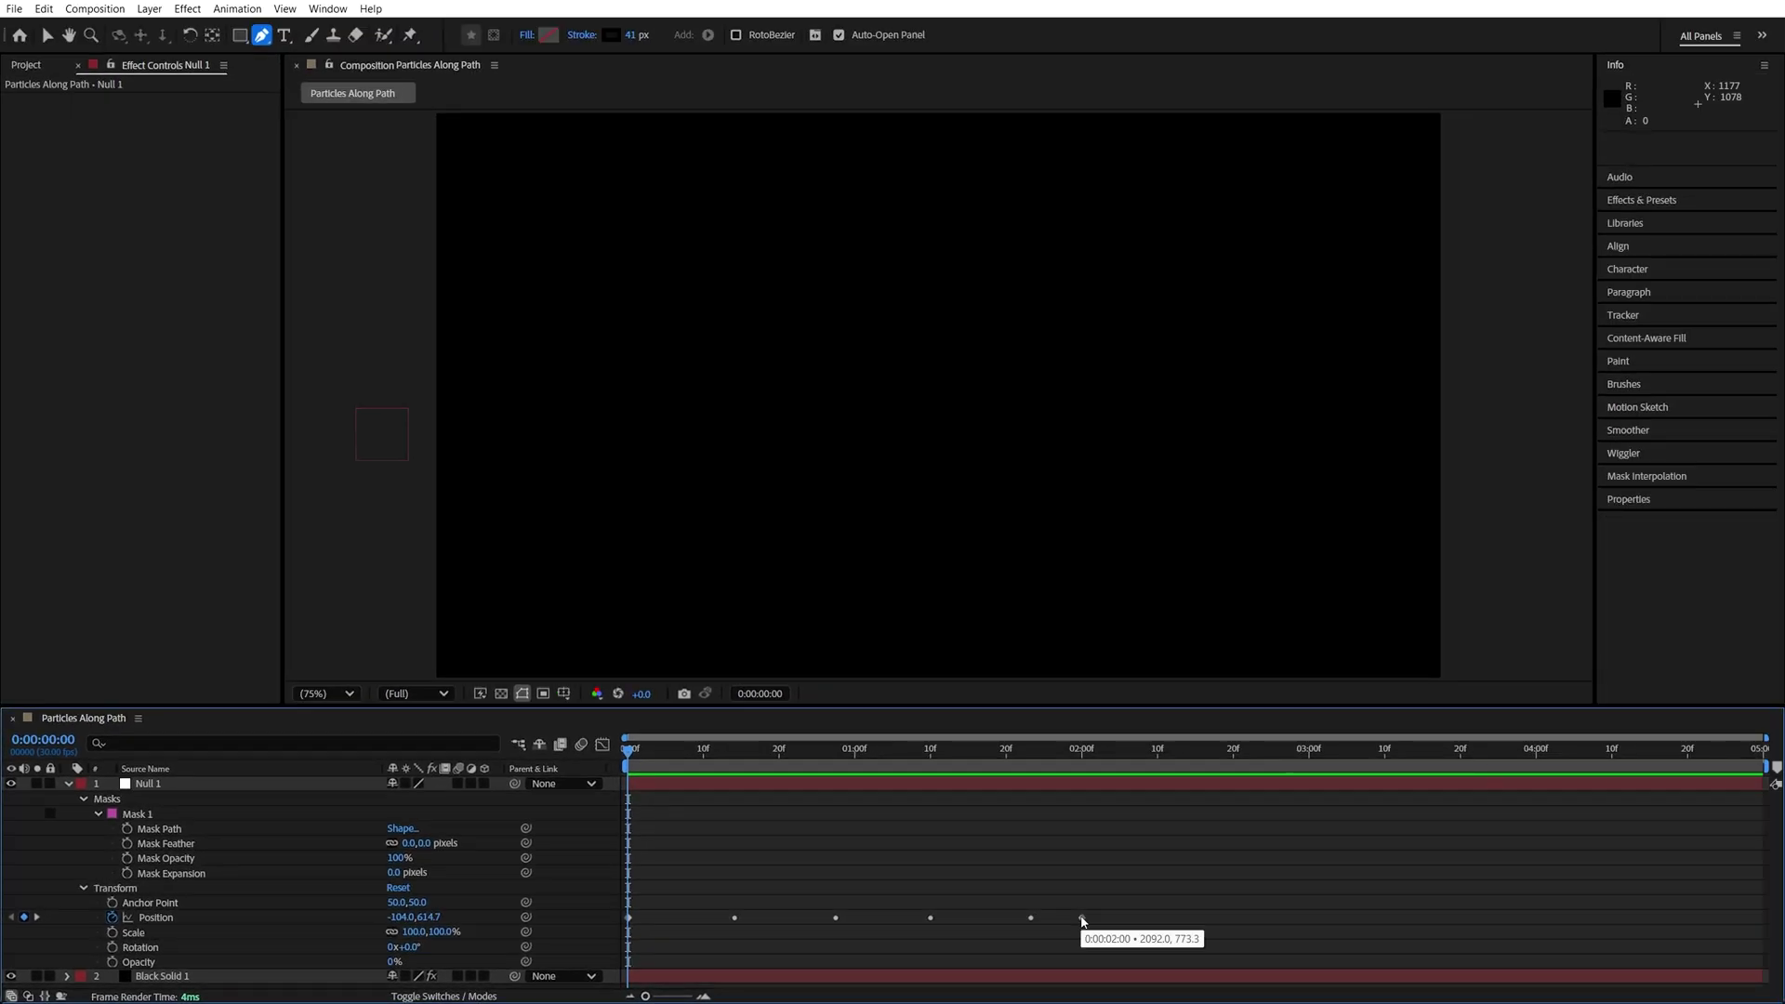
drag(1082, 920, 1761, 927)
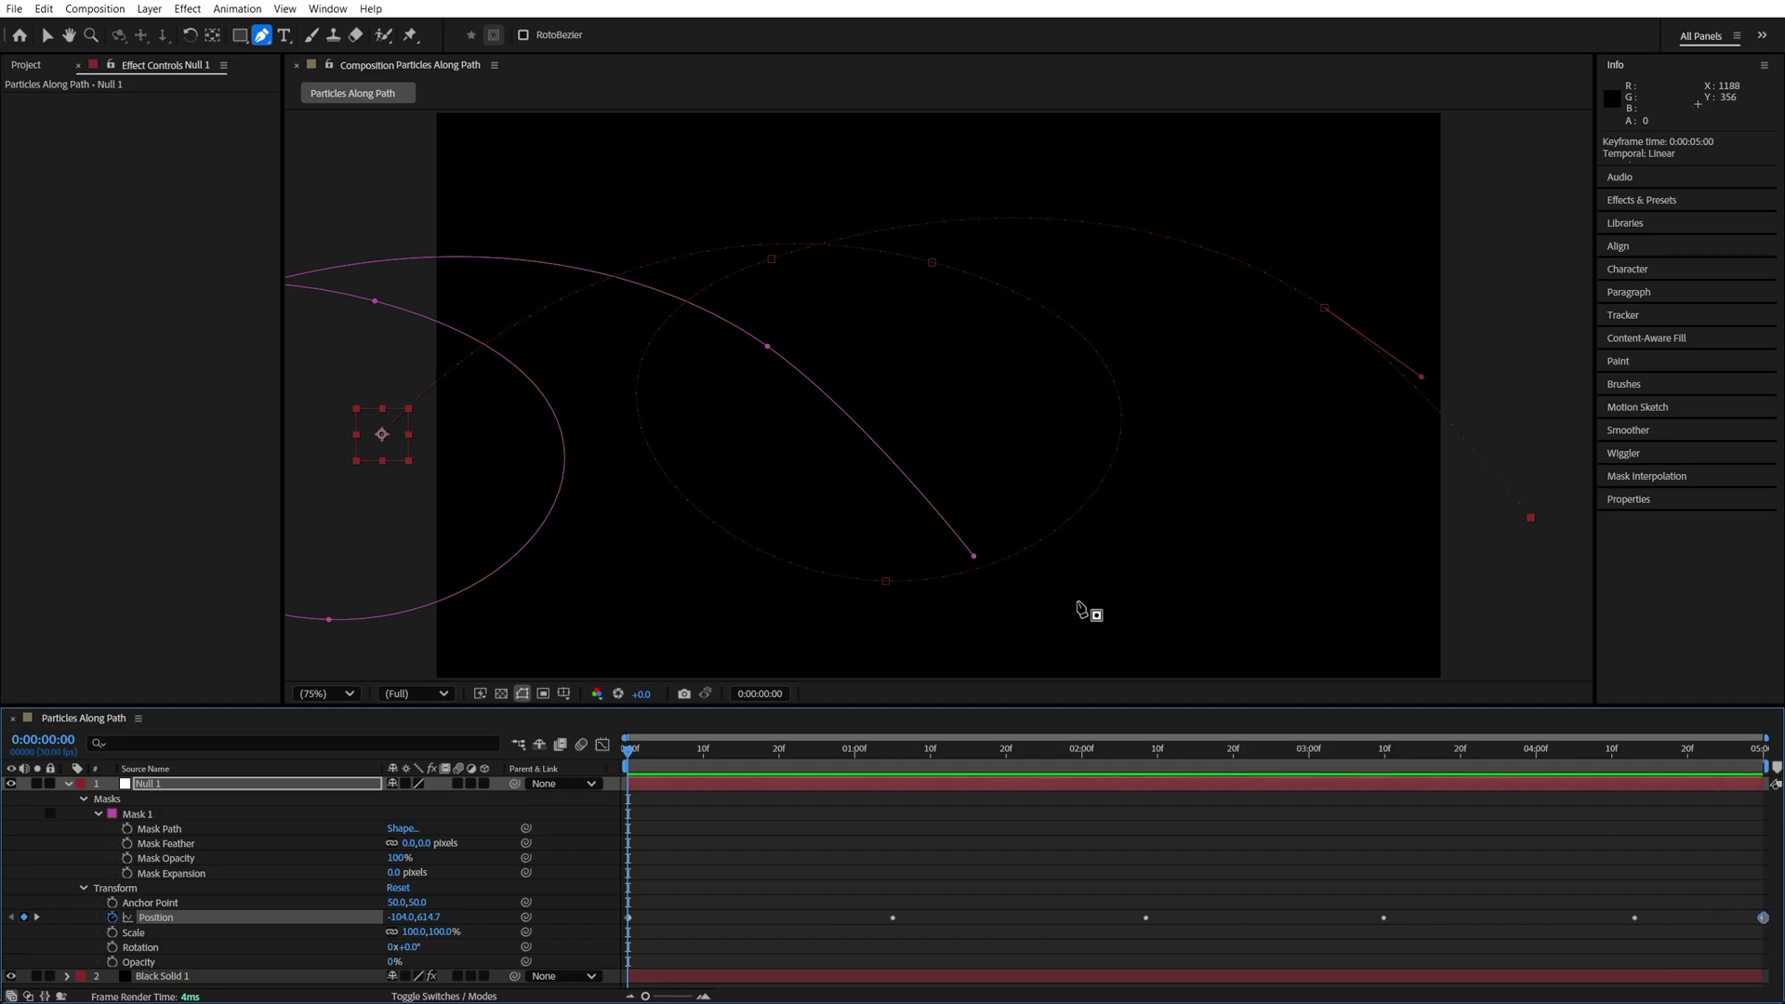
click(146, 814)
key(Delete)
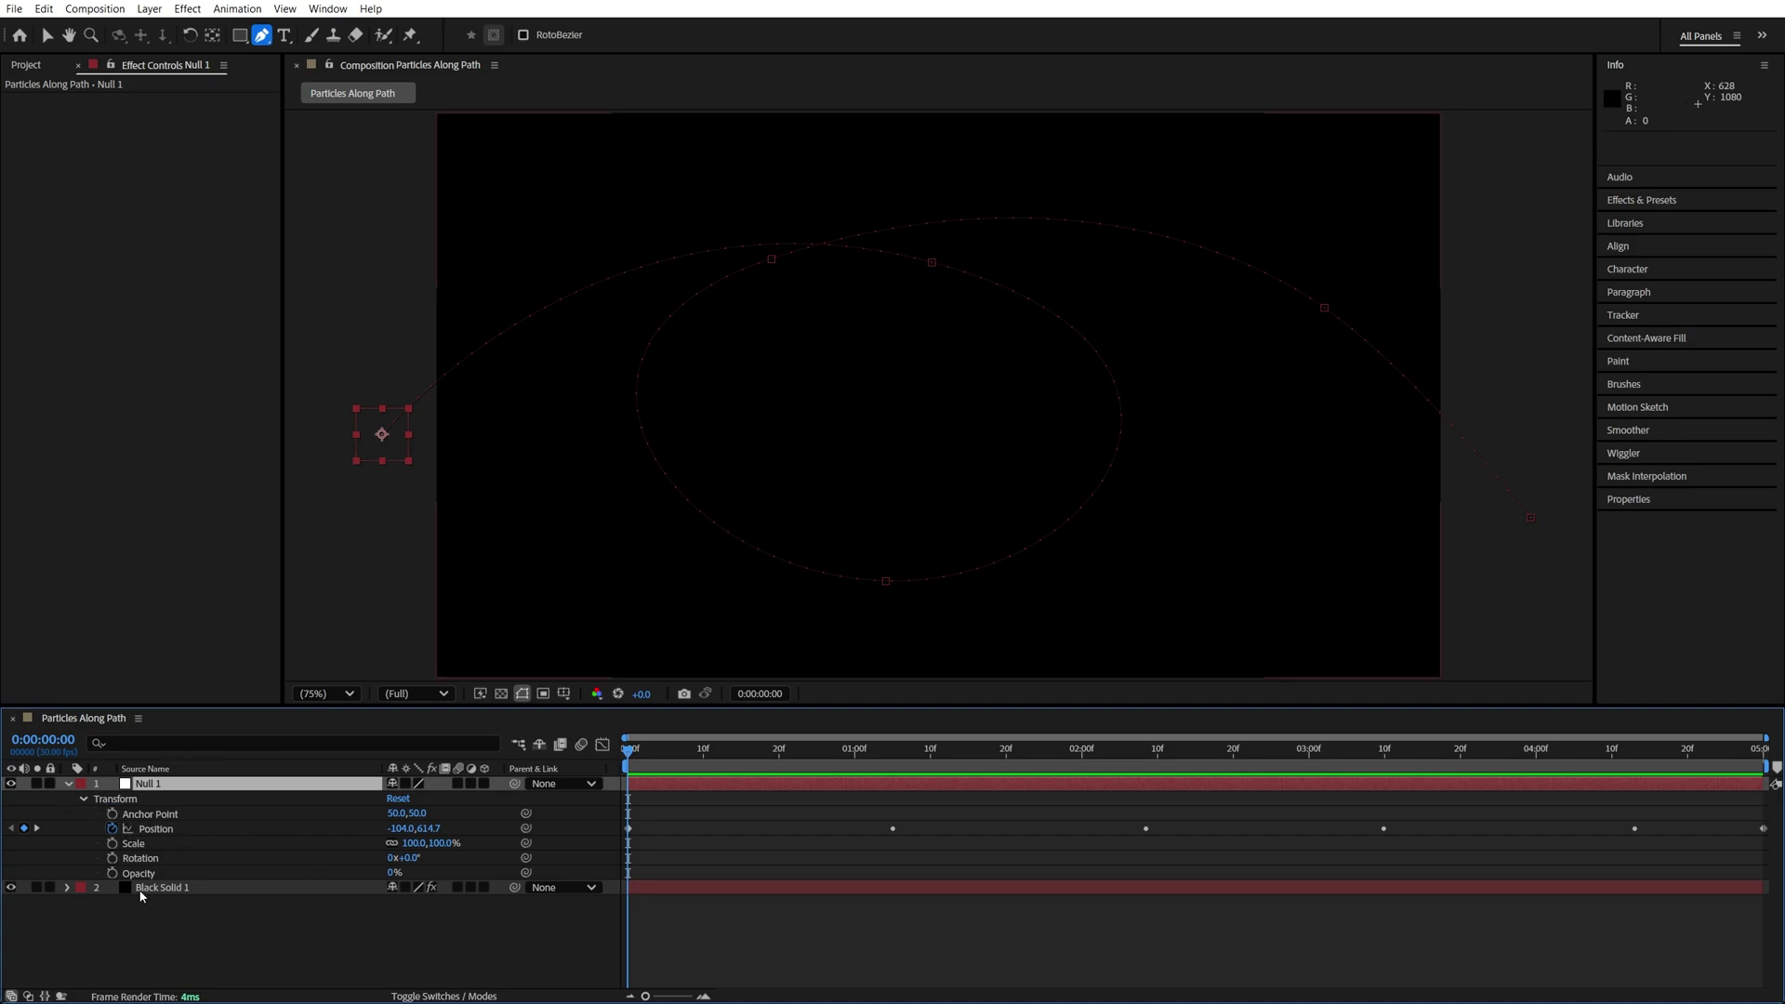
- Link CC Particle Systems II's Producer Position to Null 1's Position with the pick whip
click(67, 889)
click(83, 902)
click(98, 918)
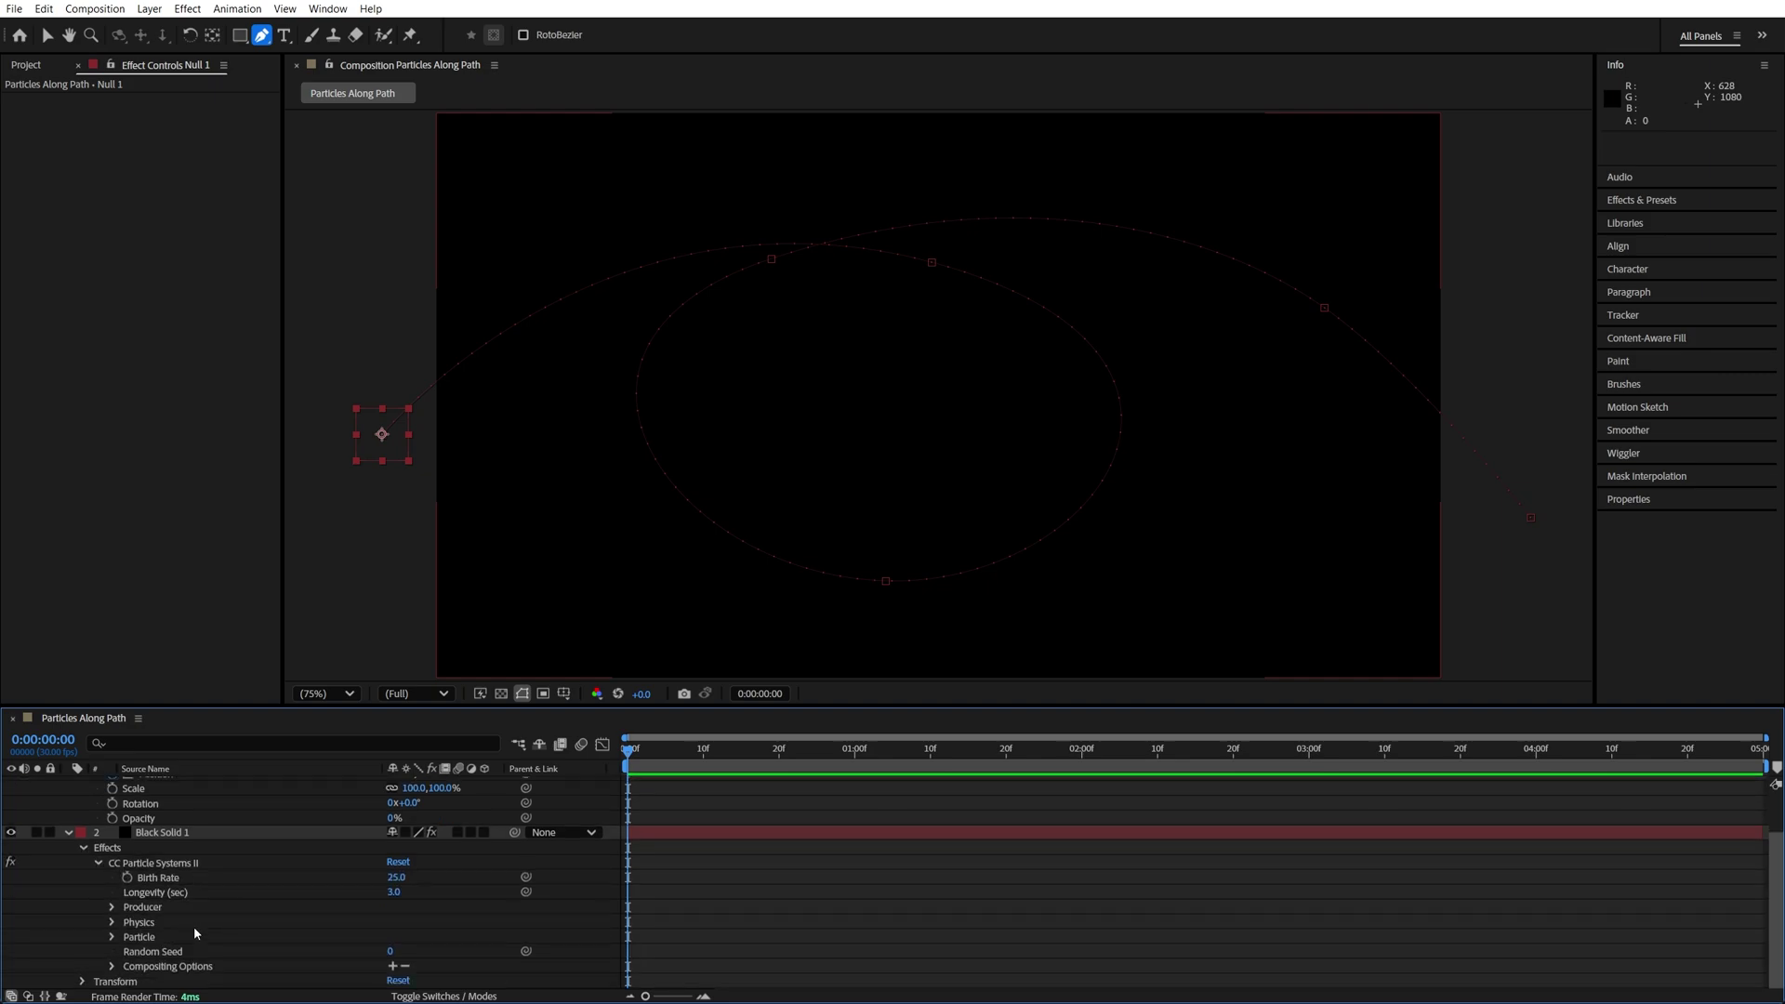
click(112, 907)
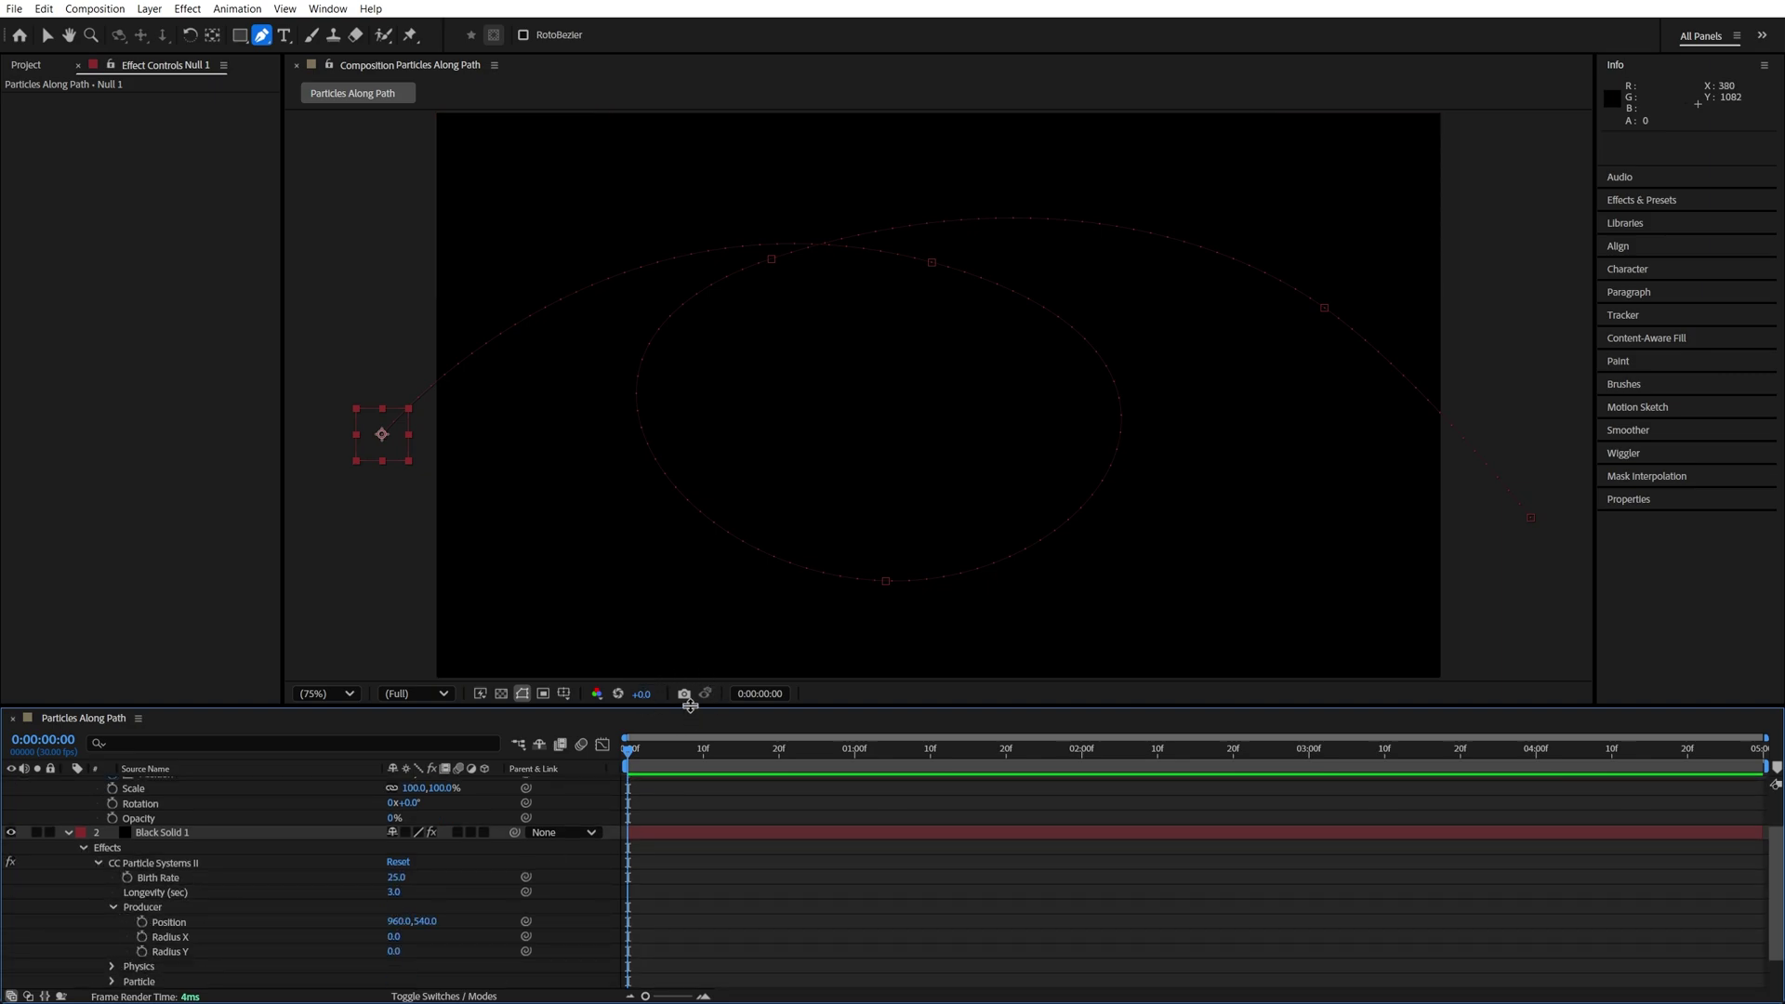
drag(692, 707, 690, 488)
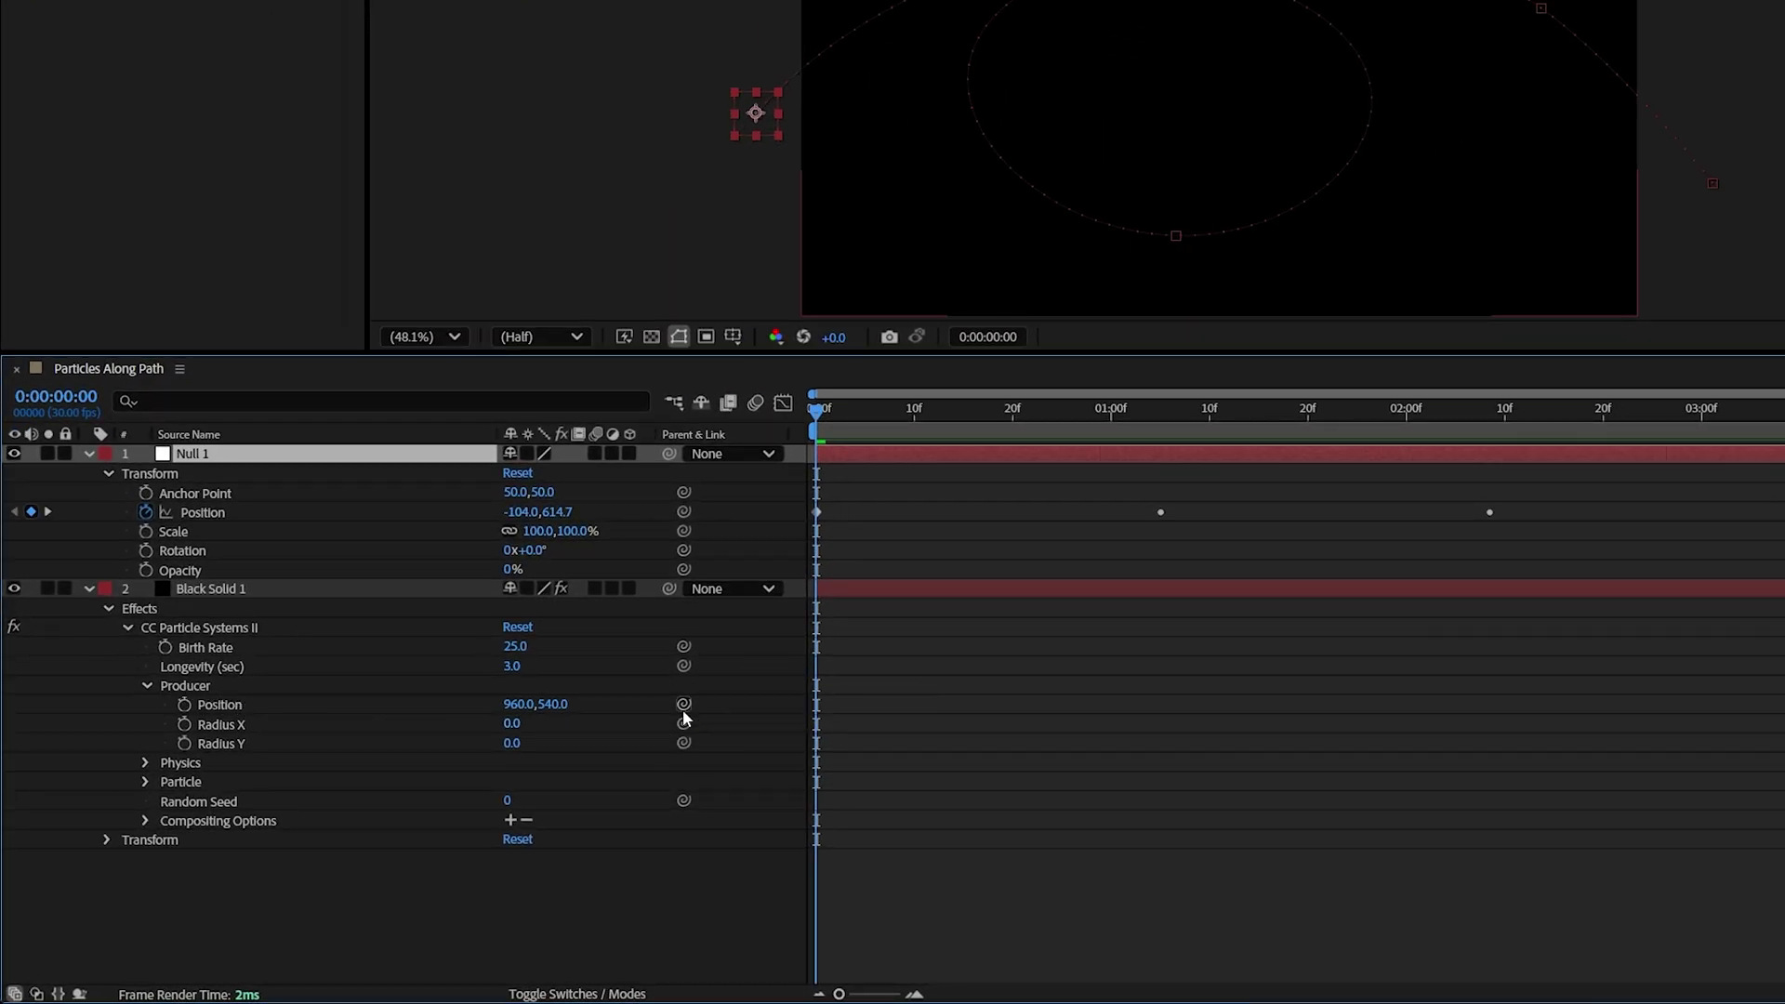
drag(683, 704, 221, 511)
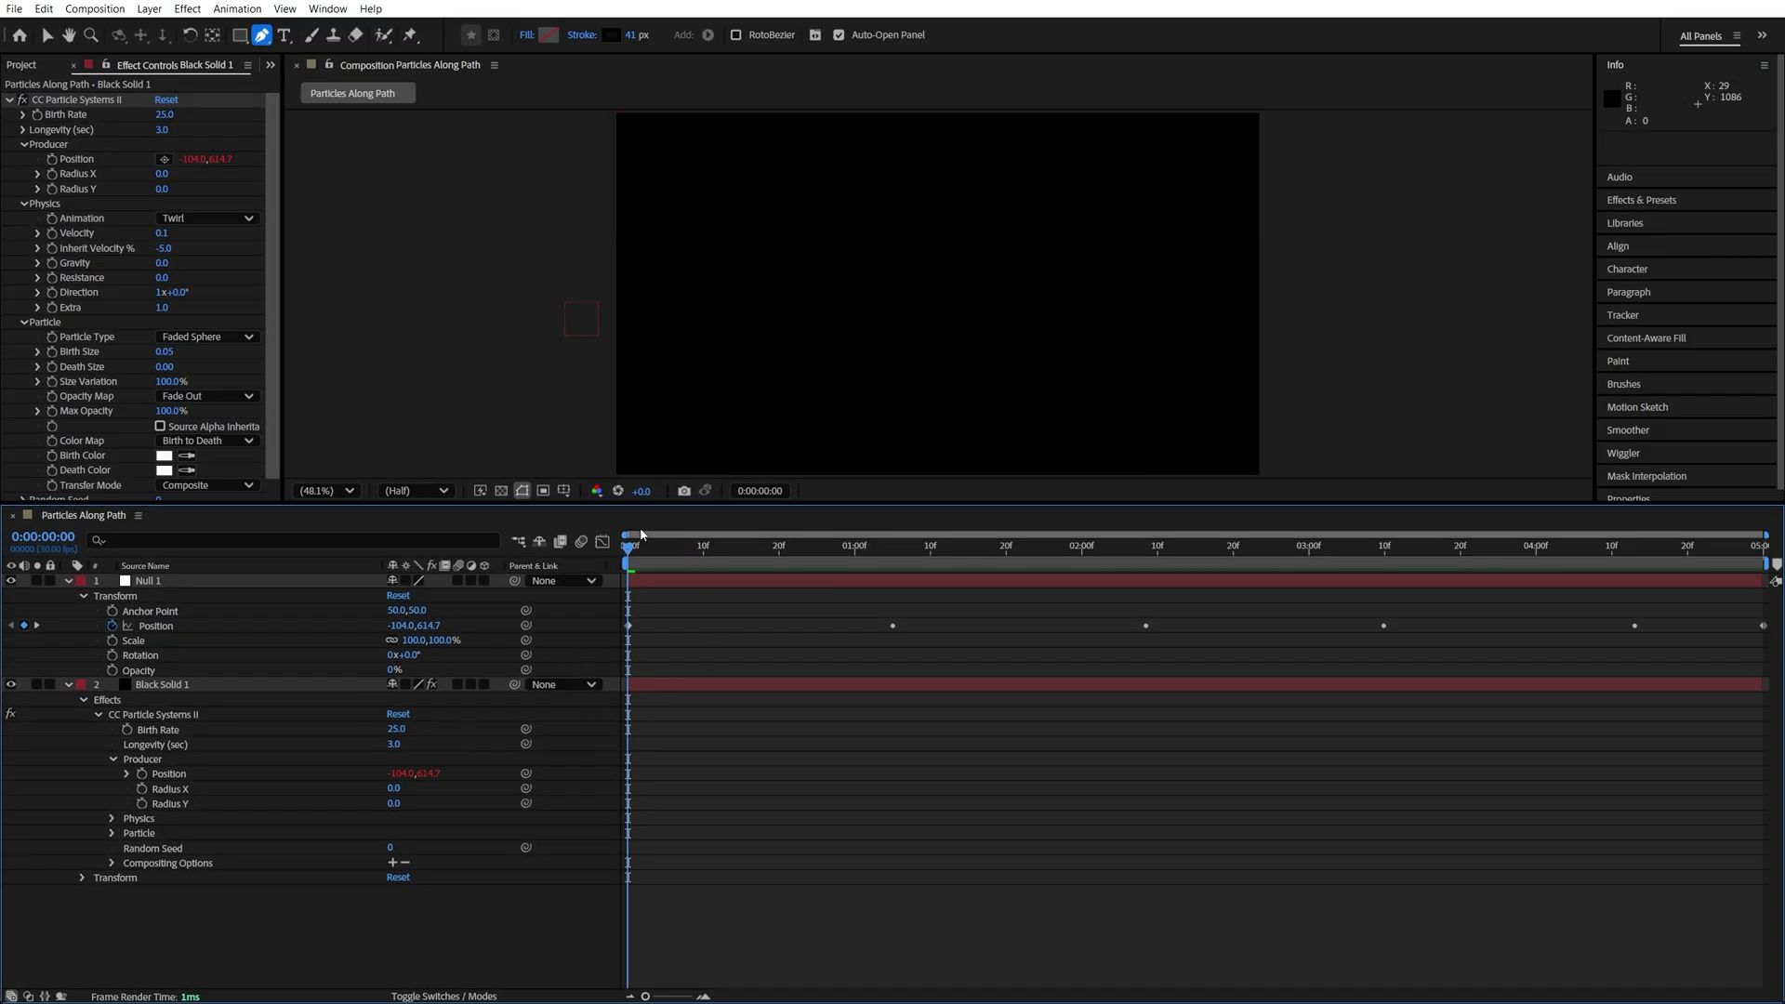
- Preview the particle trail sweeping along the path, then enlarge the composition view
key(space)
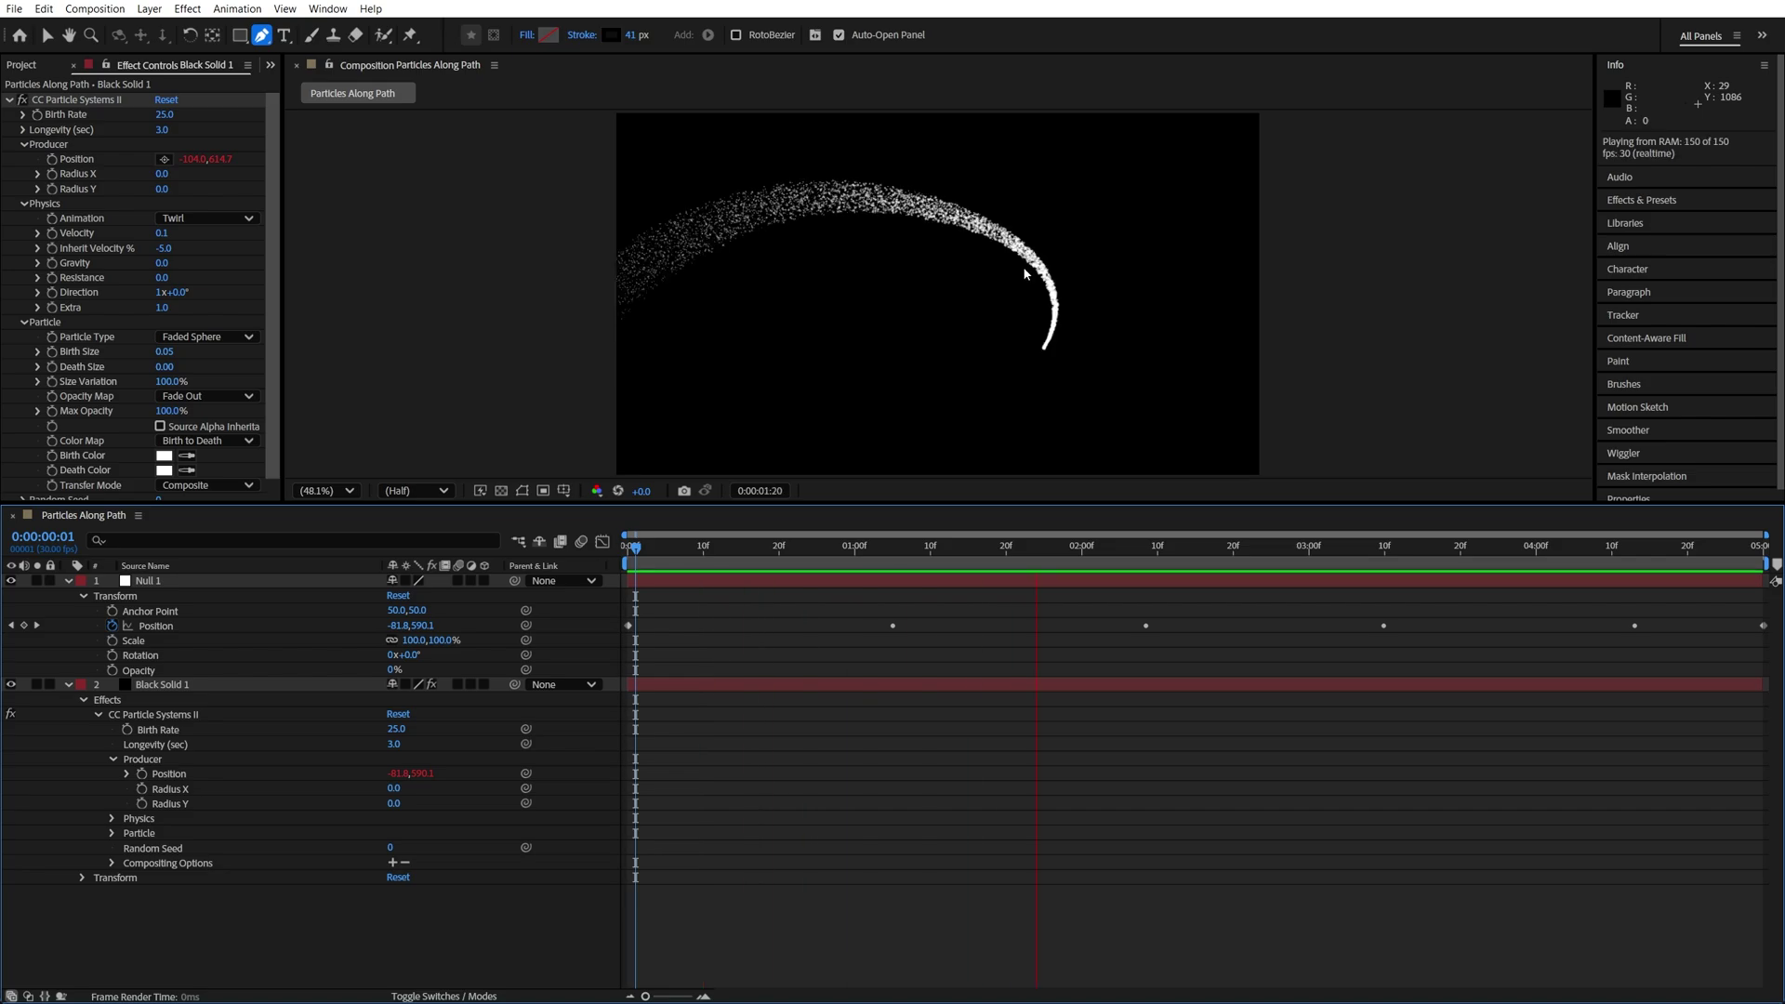
key(space)
drag(862, 504, 861, 705)
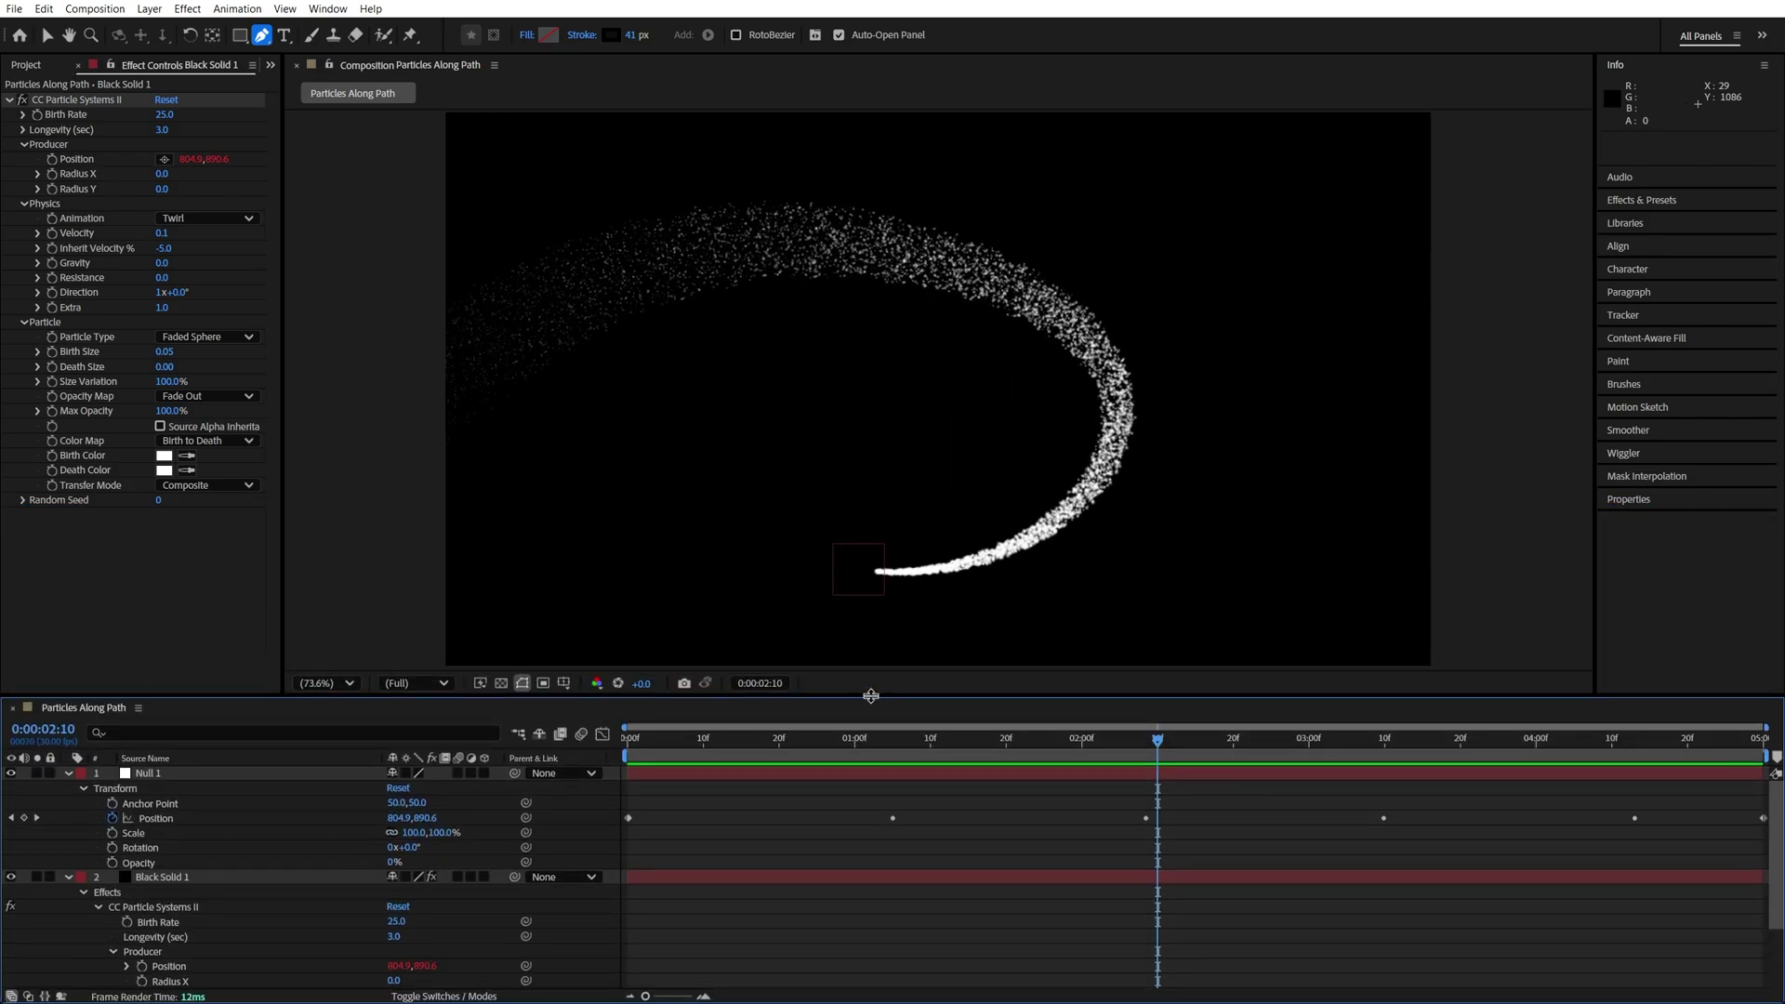
- Apply a Glow effect to Black Solid 1 with a Glow Radius of 200
click(1491, 749)
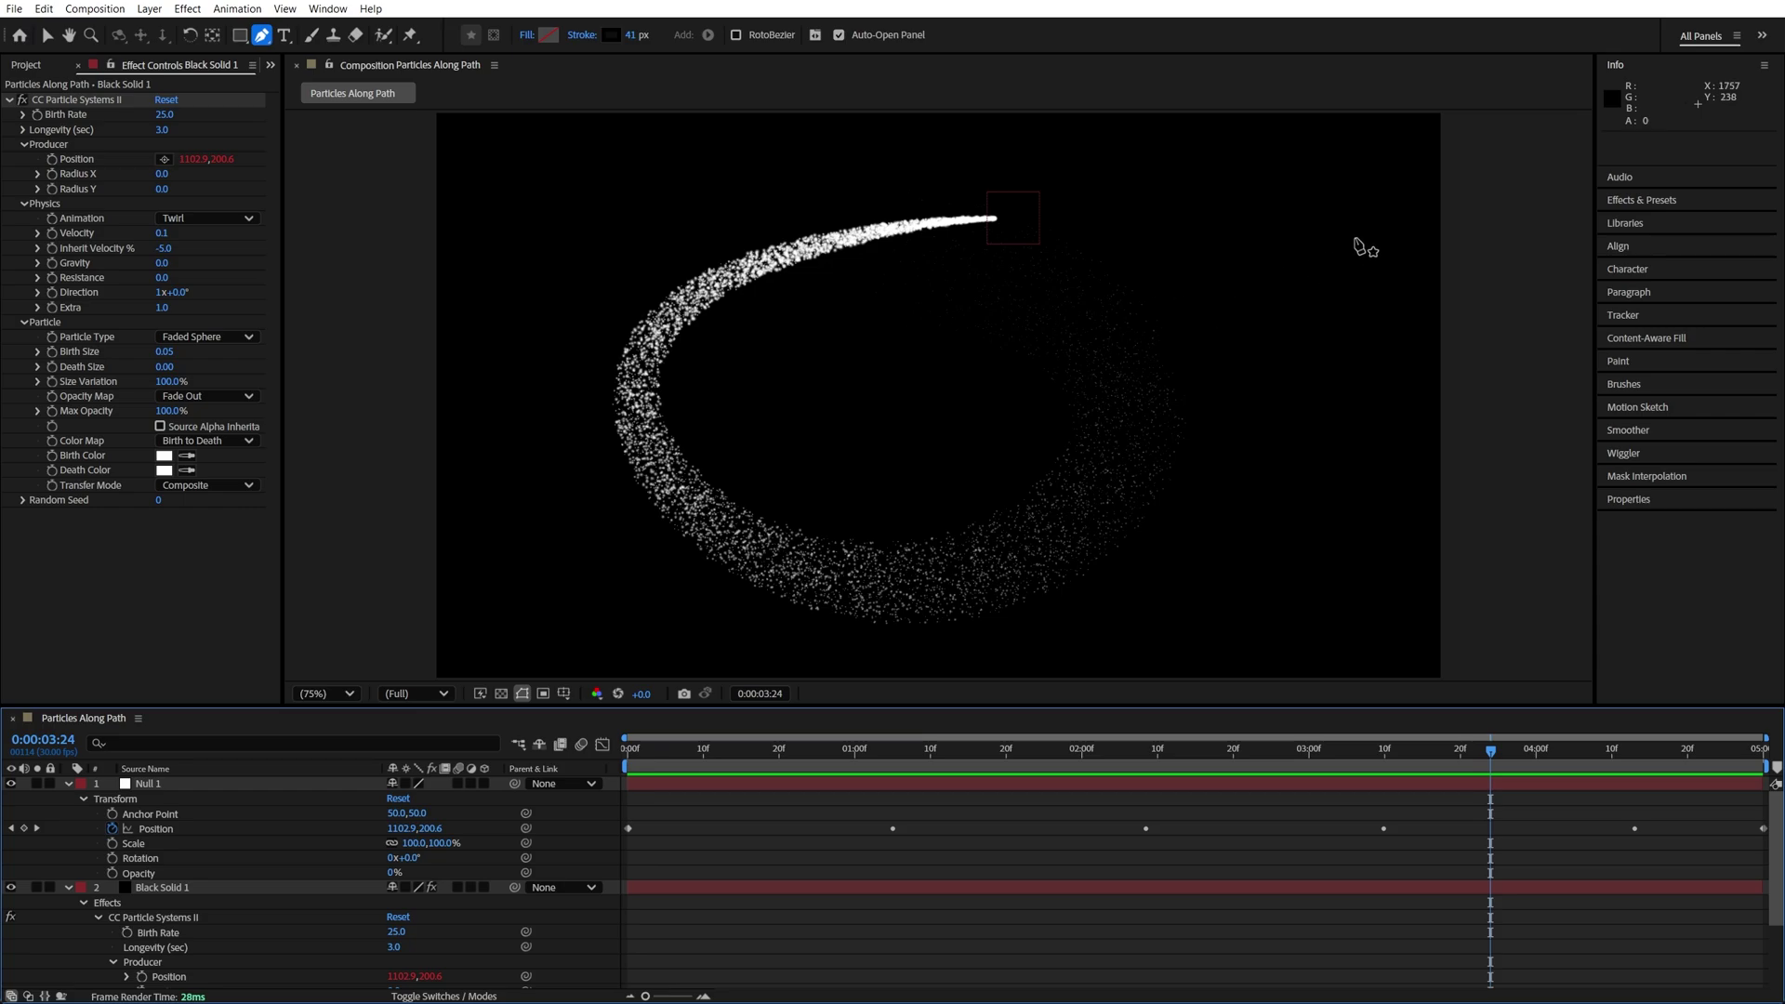
click(1638, 203)
text(glow)
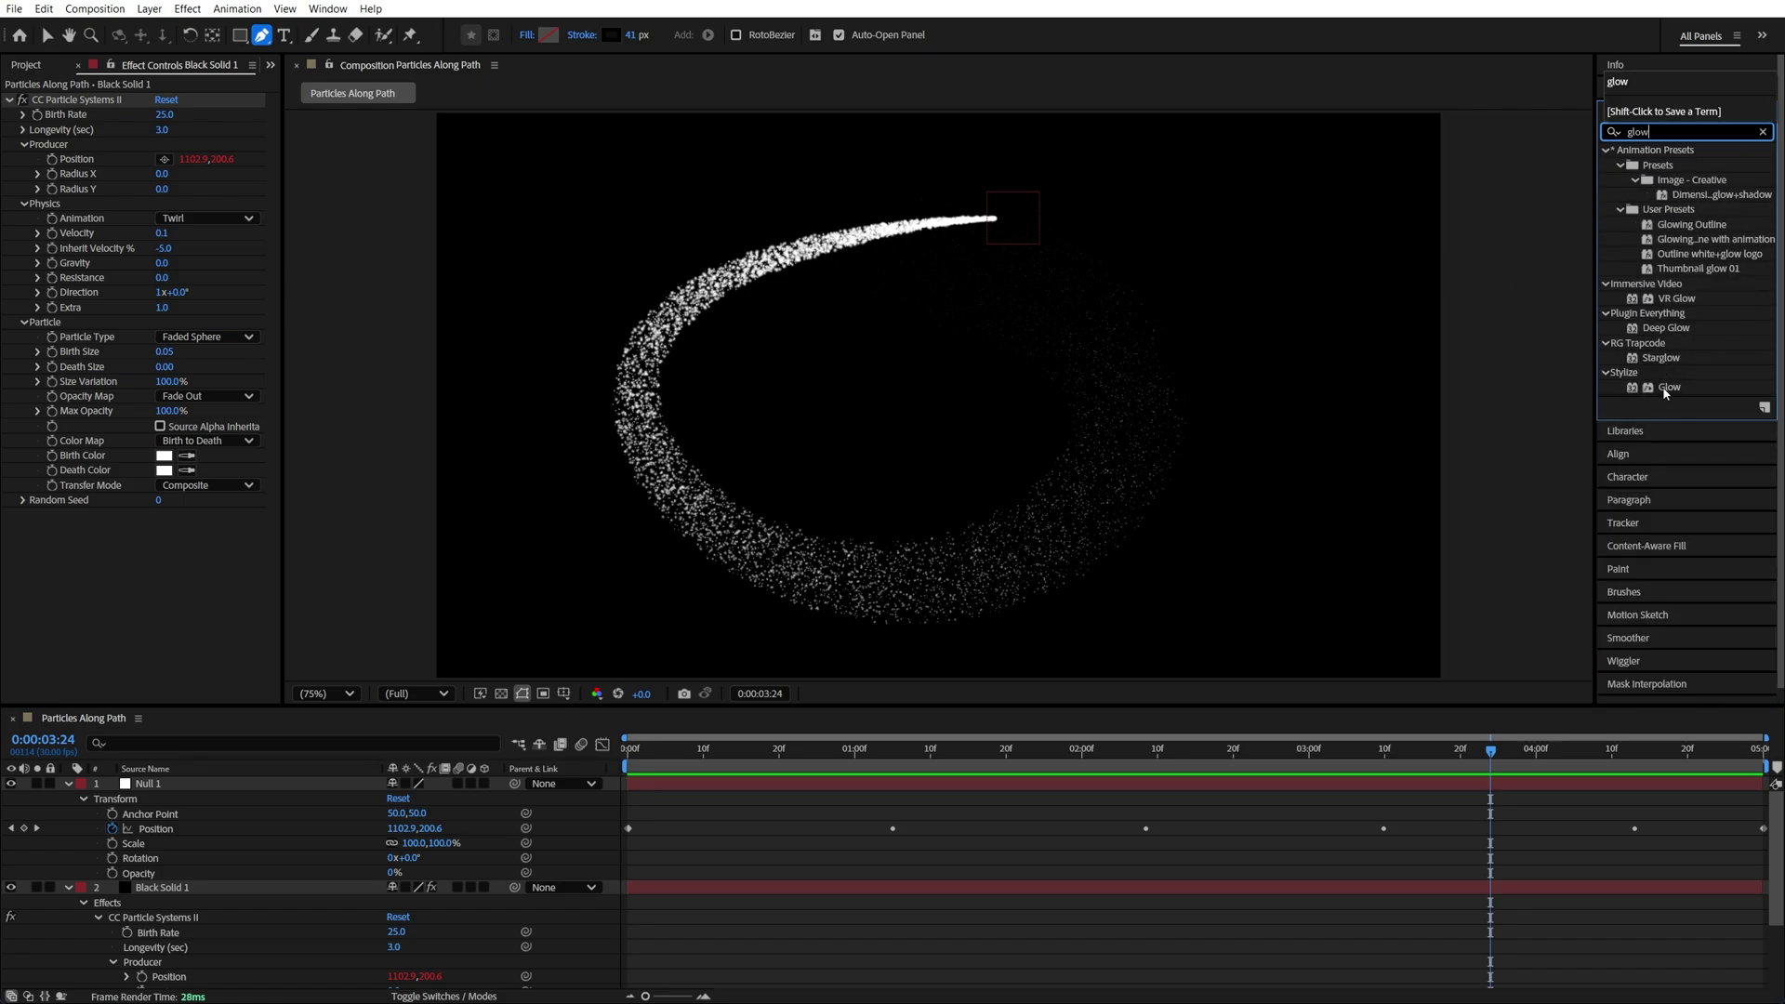
drag(1663, 393, 225, 890)
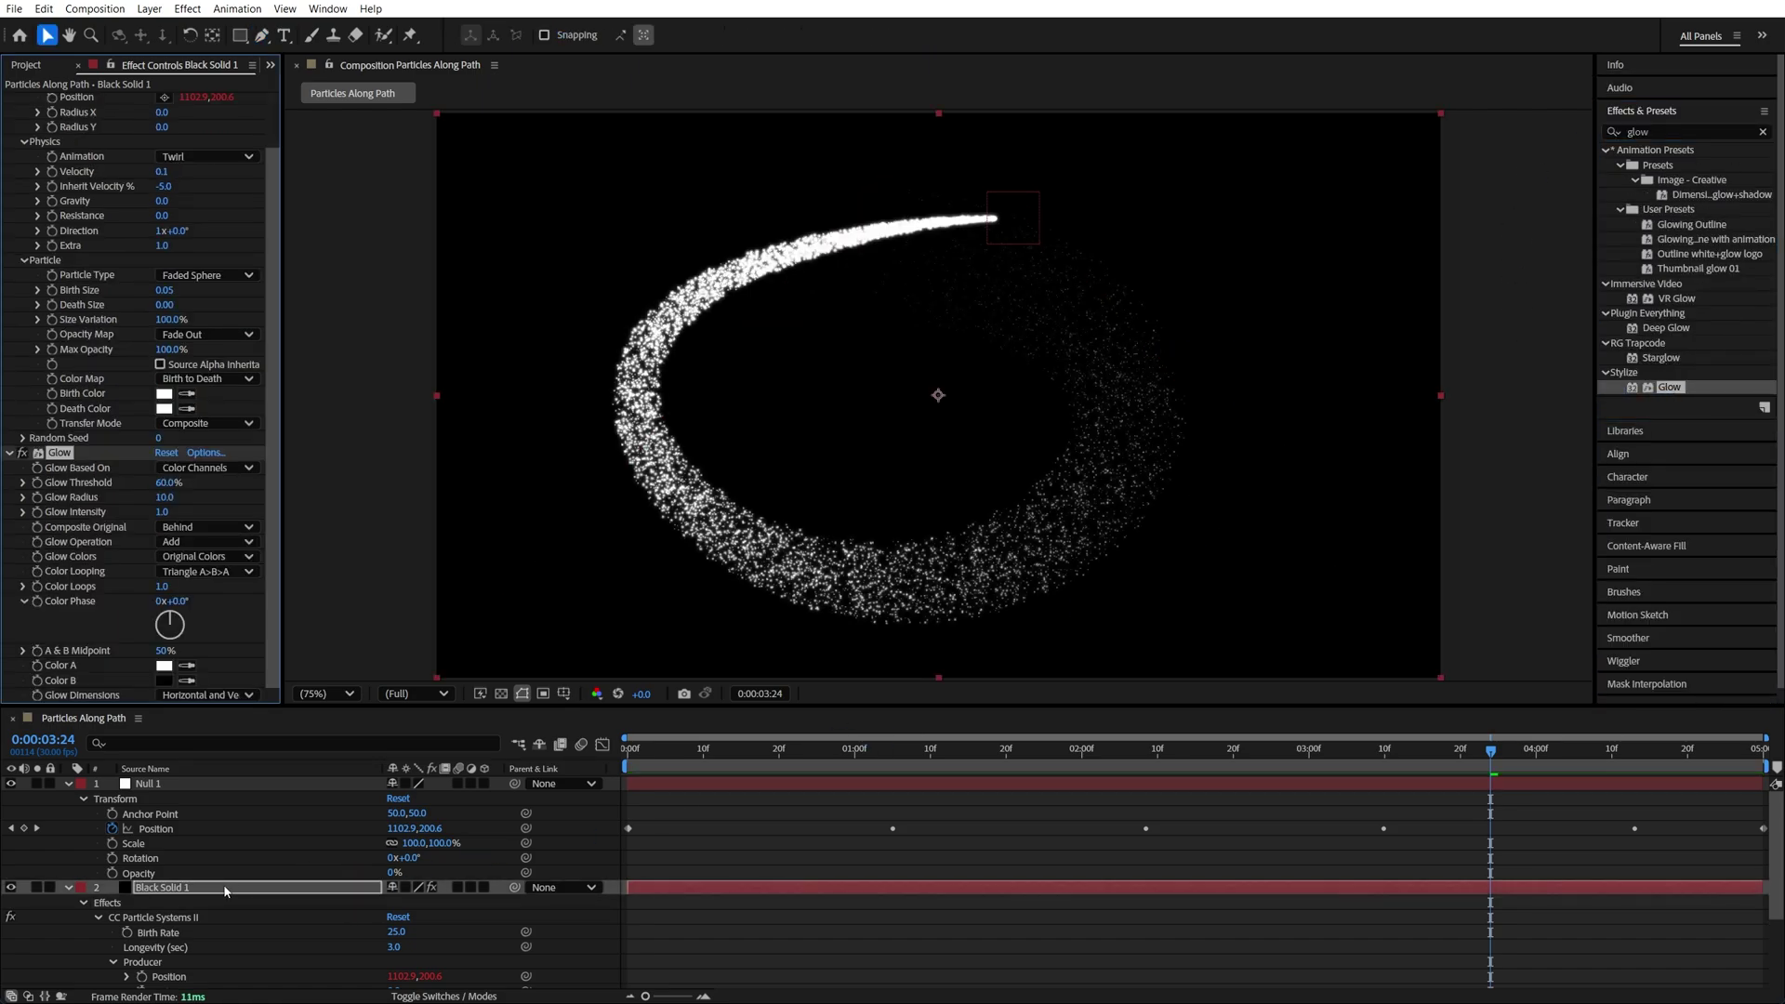
click(164, 498)
text(200)
key(Return)
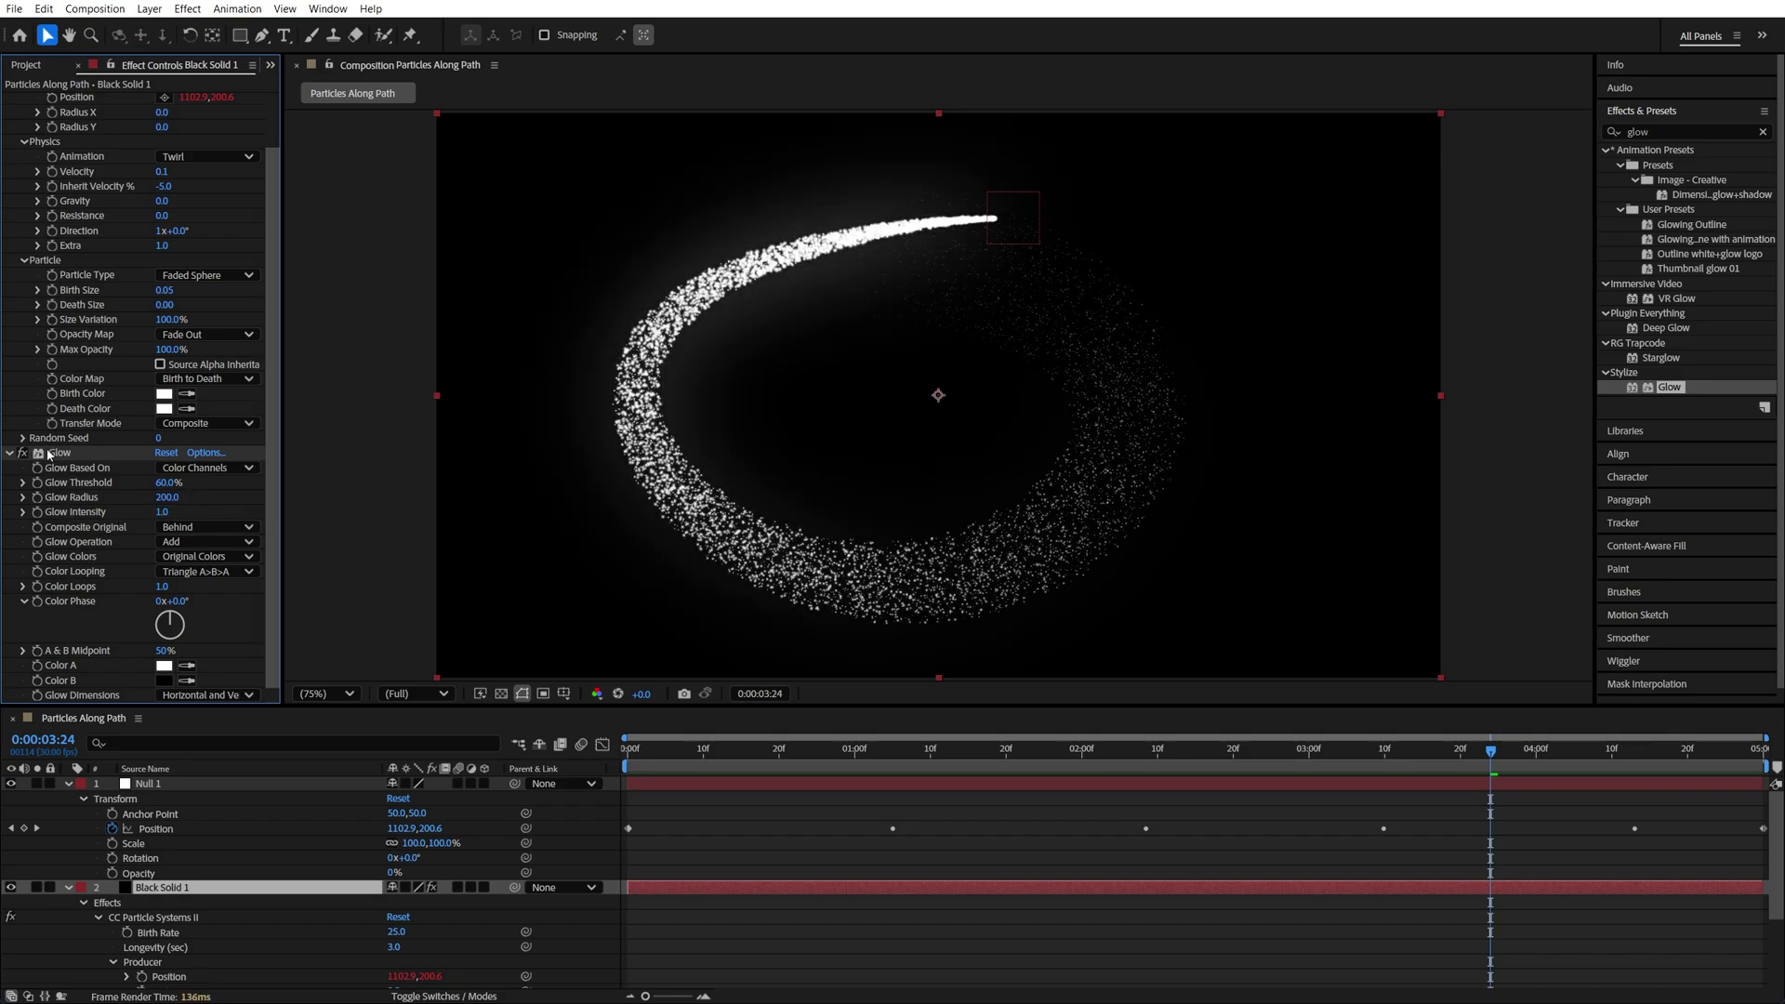
- Duplicate the Glow effect and set Glow 2's radius to 600
click(57, 453)
key(ctrl+d)
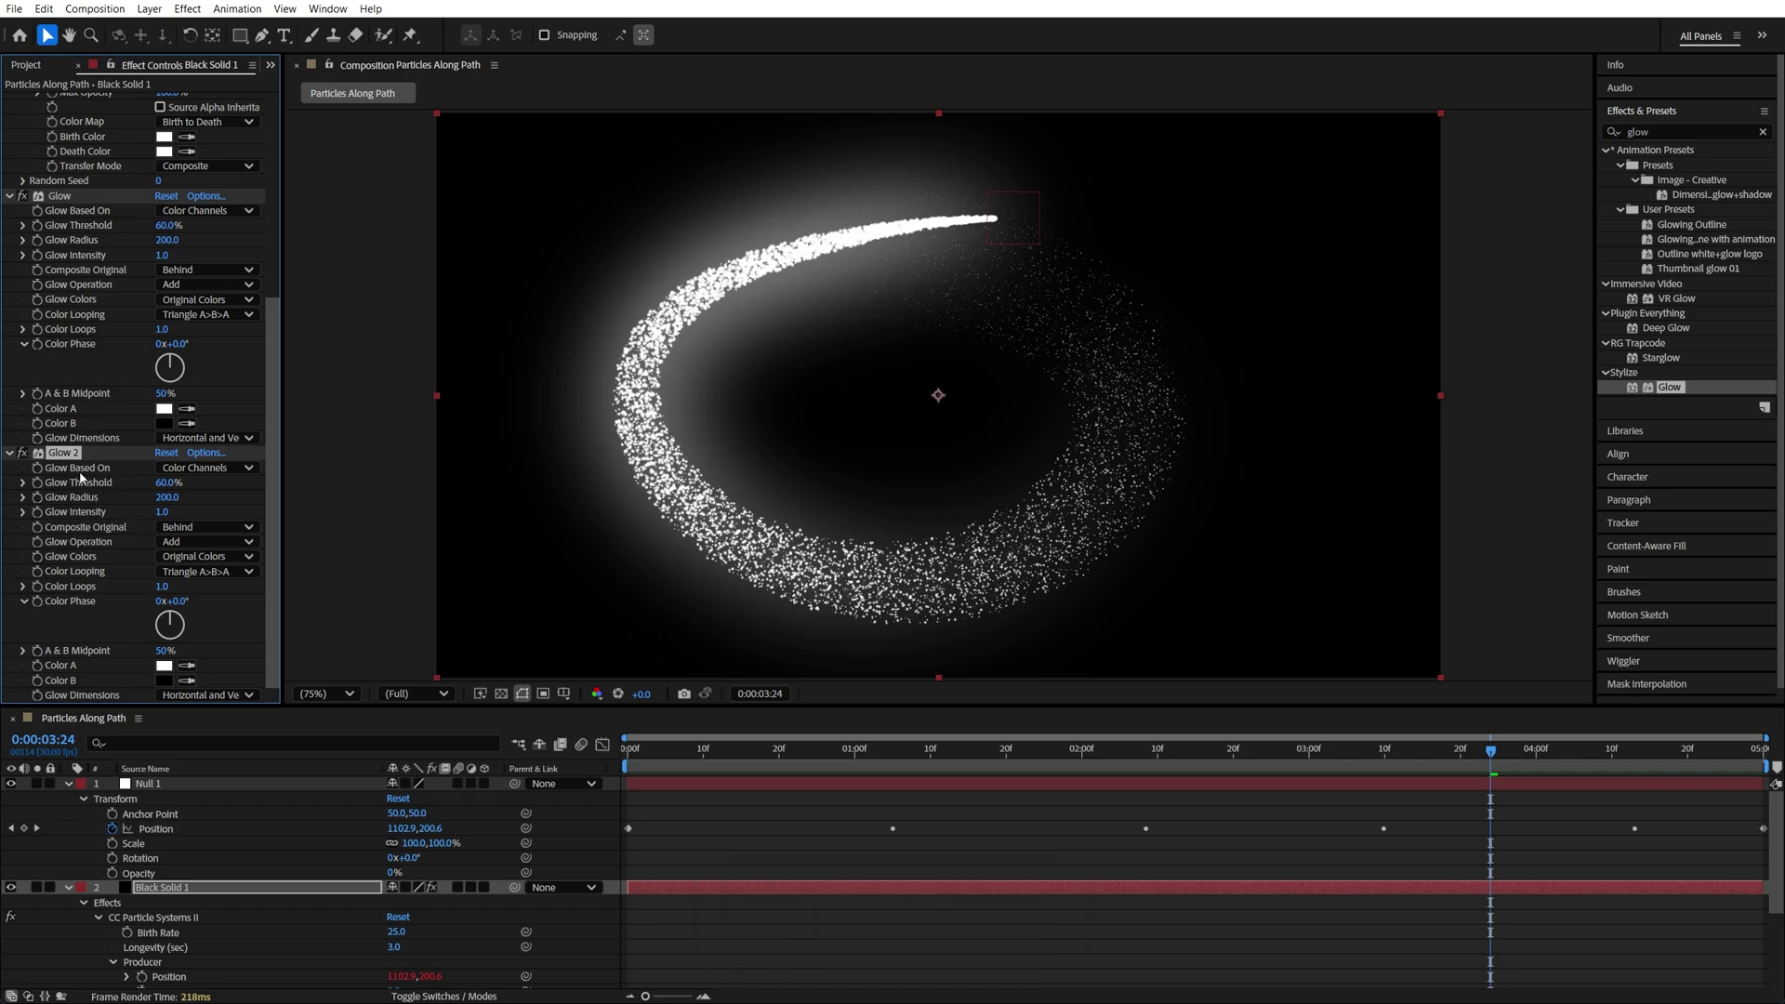
click(166, 496)
text(600)
key(Return)
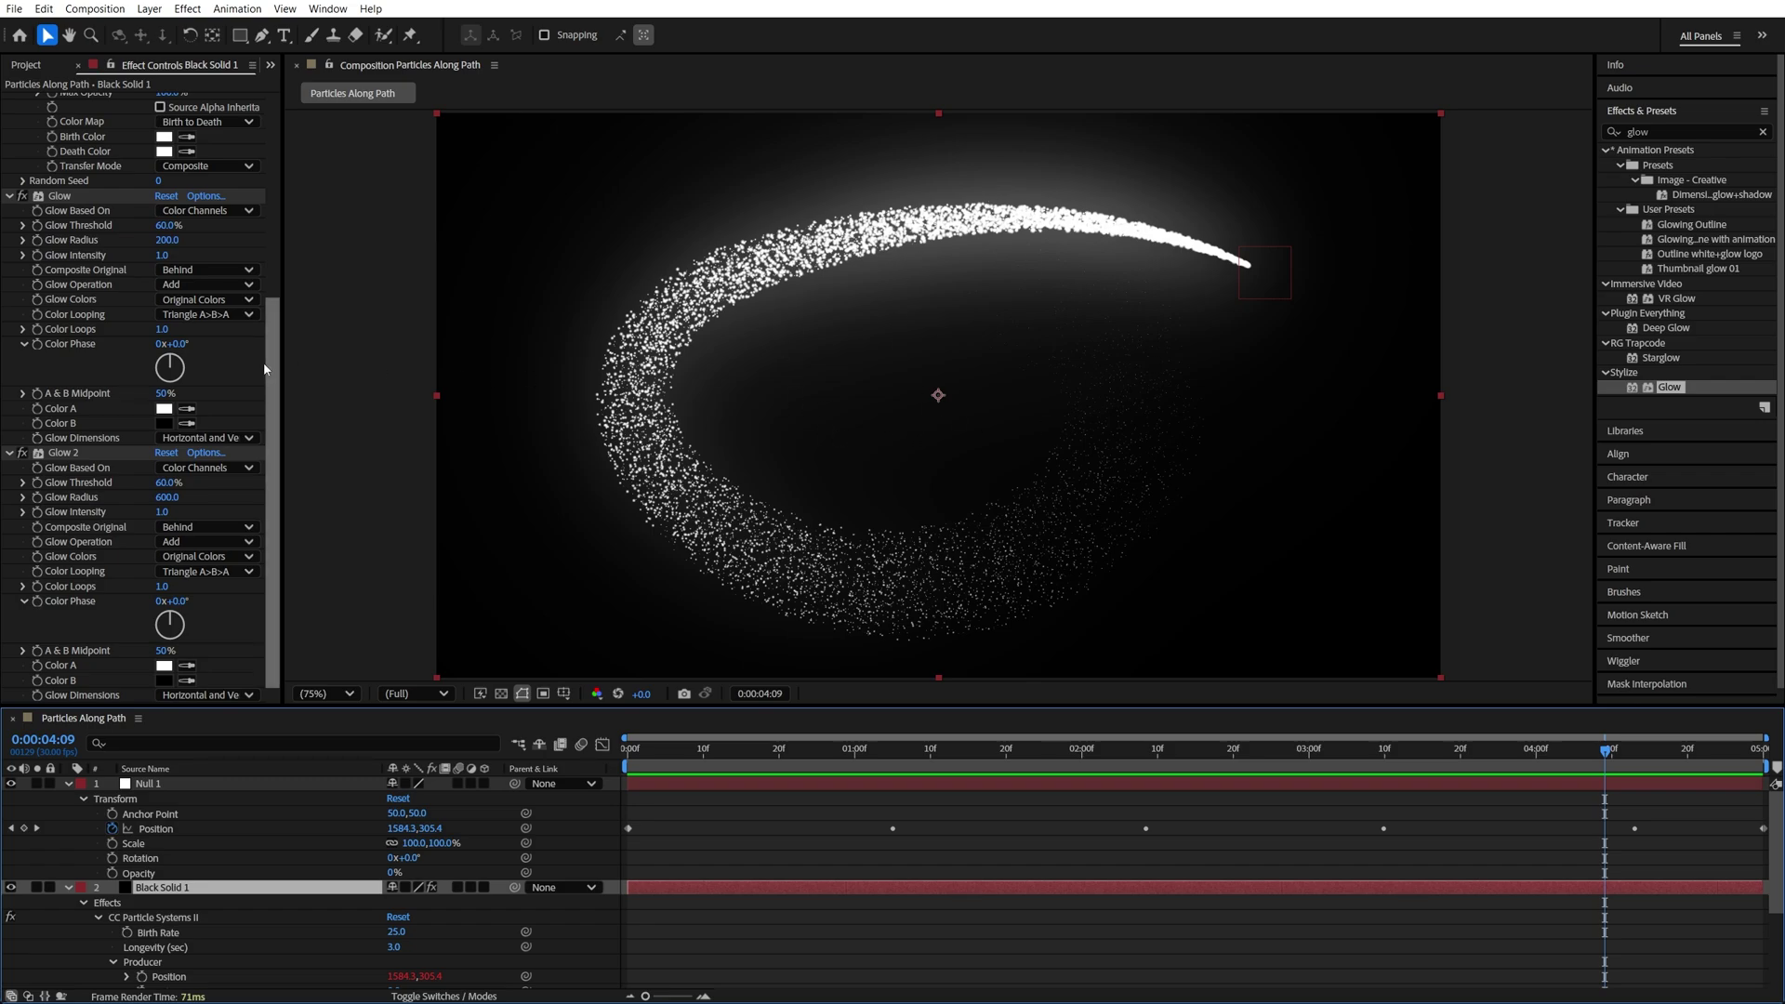
scroll(109, 302, up, 3)
scroll(110, 301, up, 2)
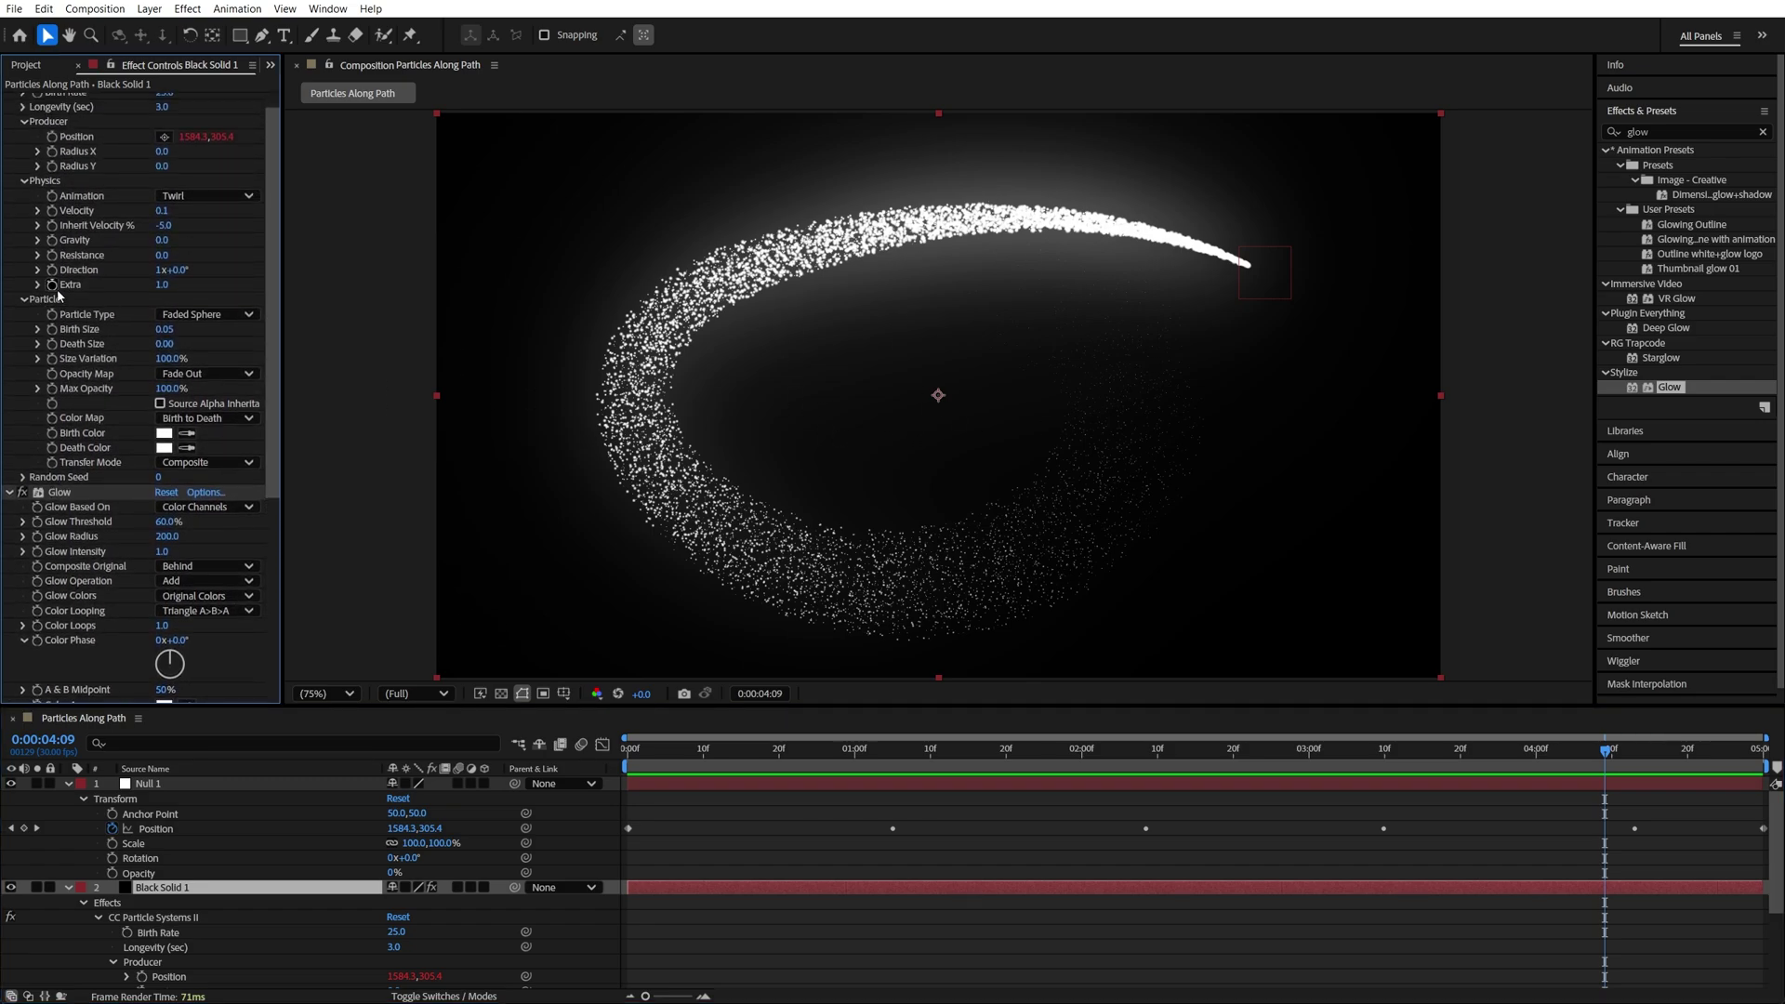
scroll(85, 112, up, 1)
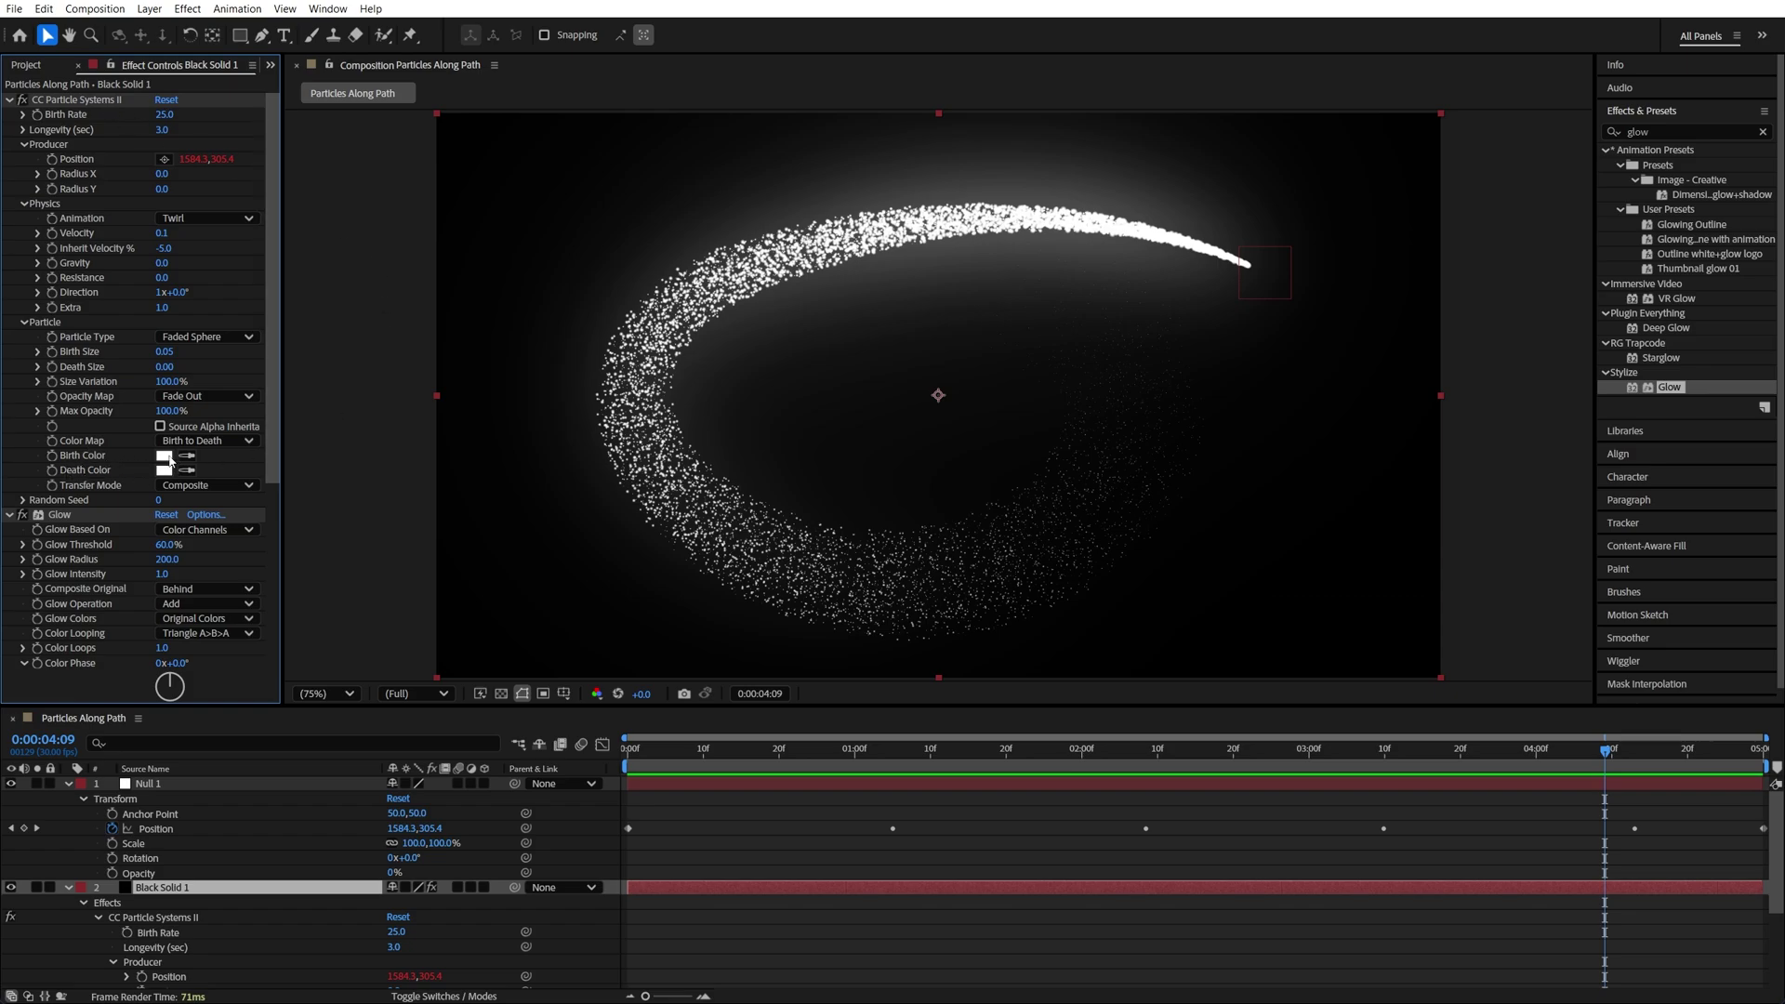
- Set the CC Particle Systems II Birth Color to cyan and preview from the first frame
click(165, 456)
drag(936, 391, 936, 502)
click(1060, 396)
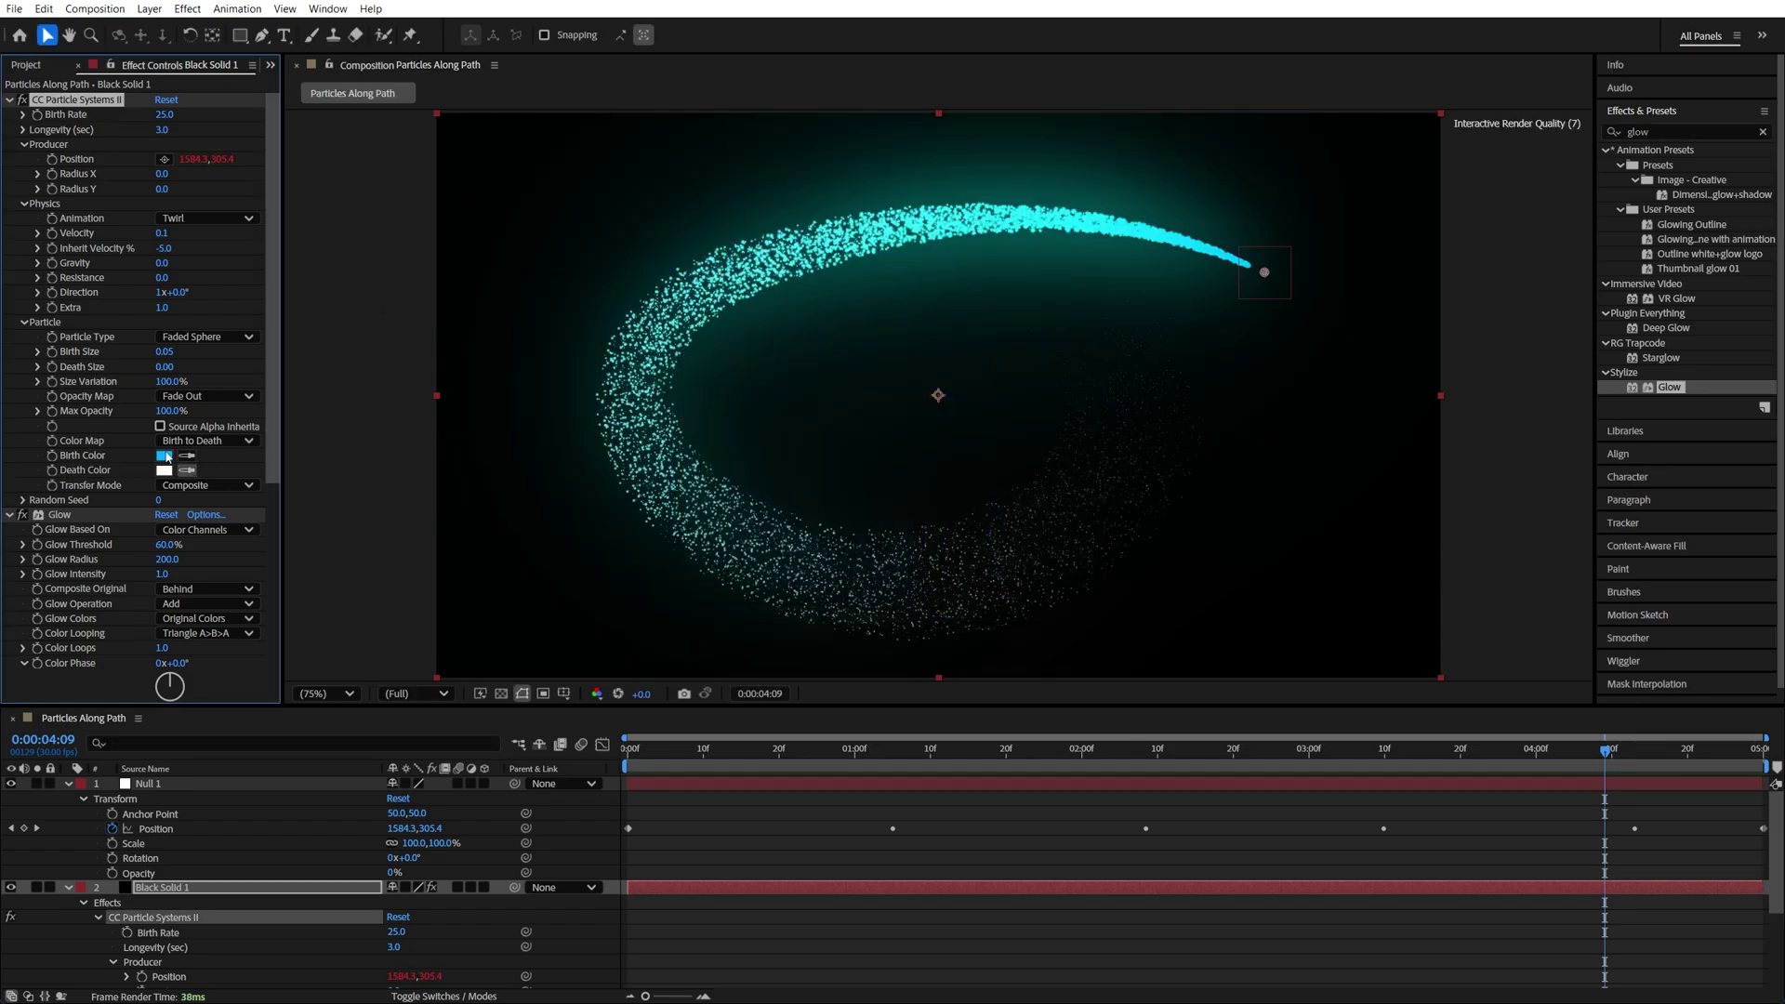
key(Home)
key(space)
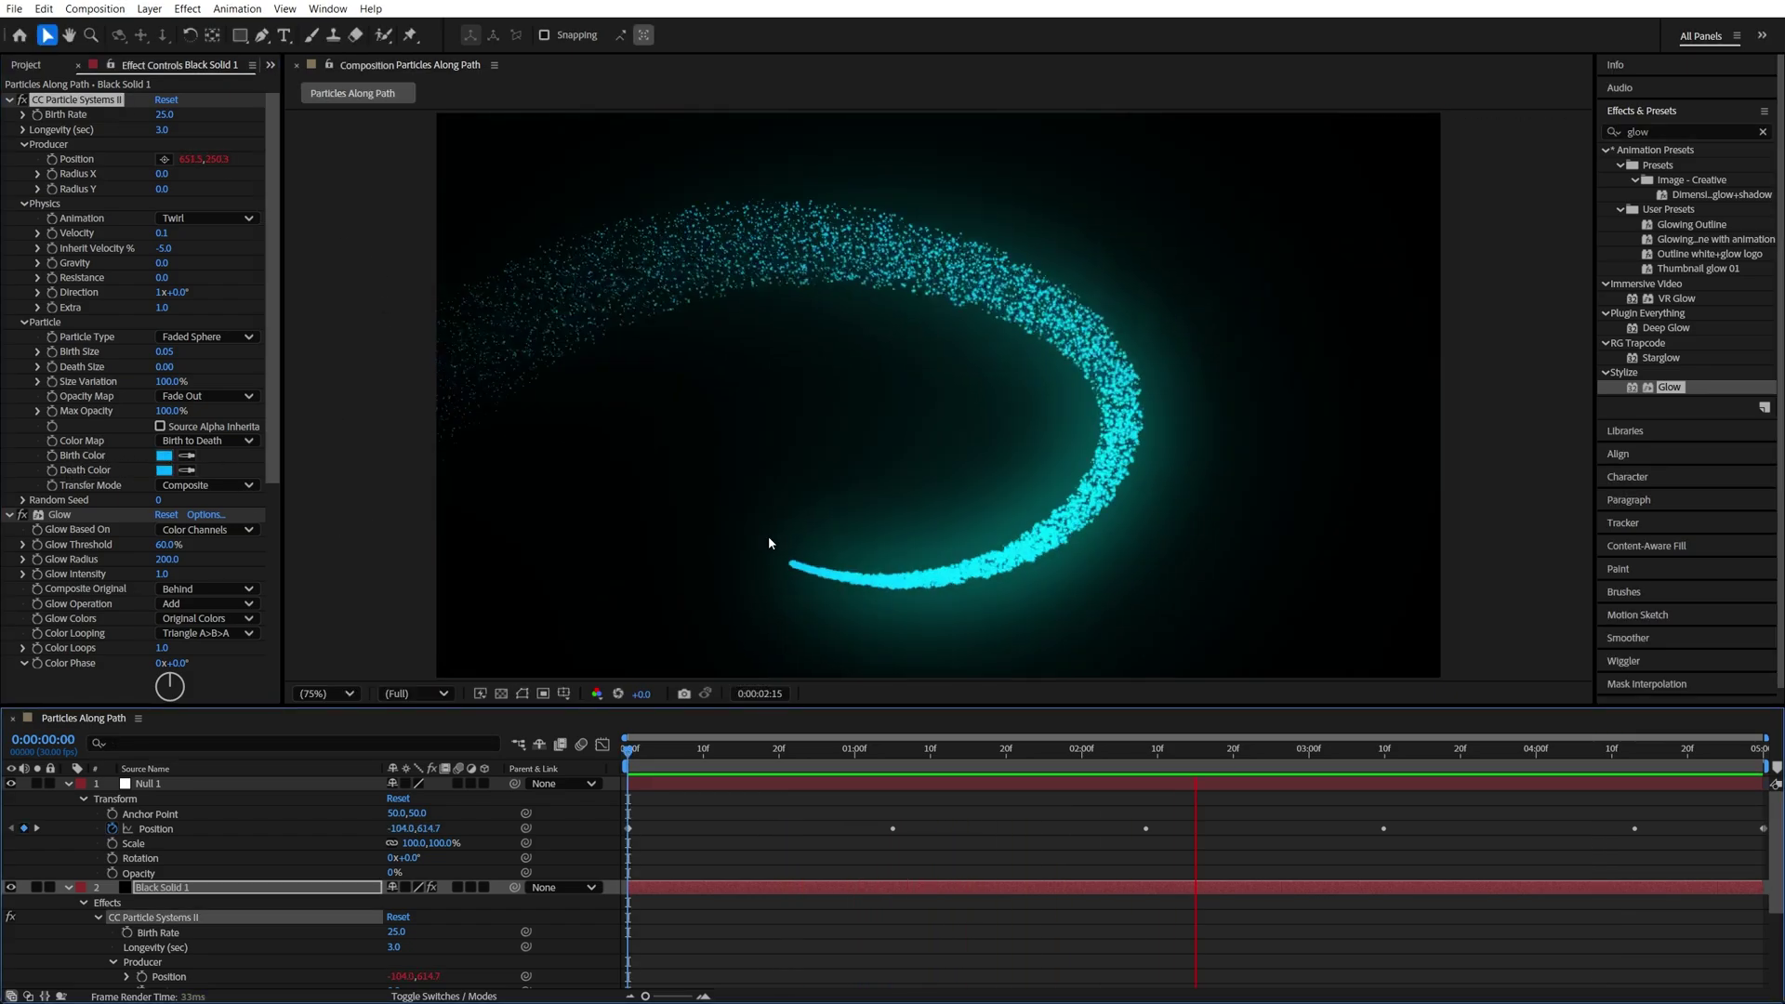